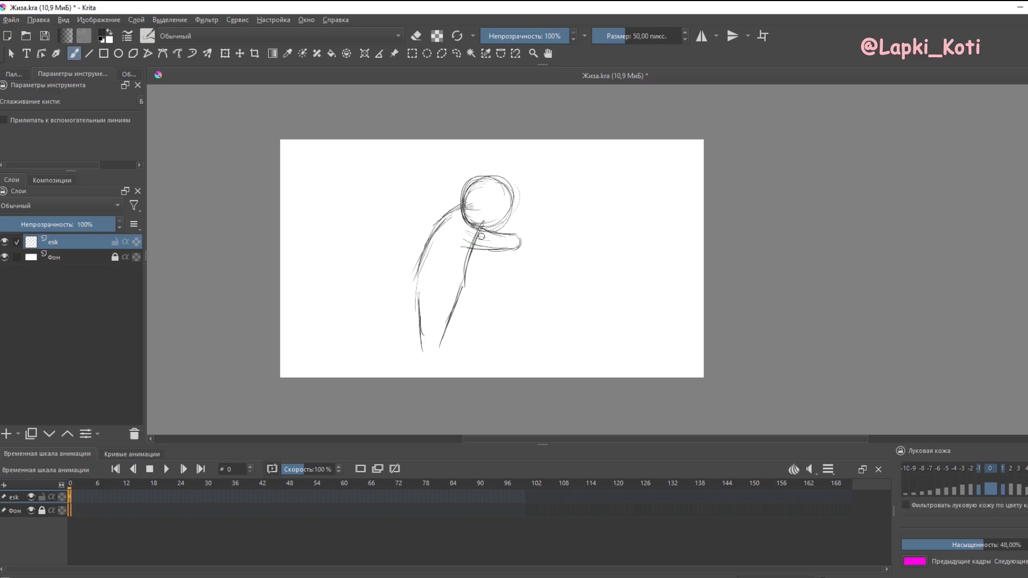
- Sketch another leg stroke and enlarge the cat's head with the Transform tool
{"action": "left_click_drag", "start_coordinate": [419, 279], "coordinate": [390, 339]}
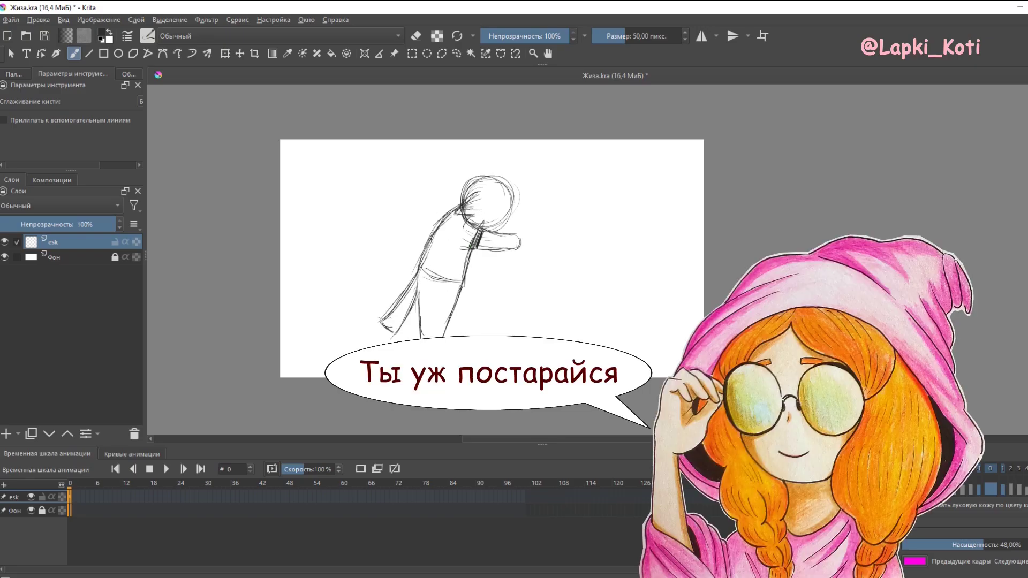
{"action": "key", "text": "ctrl+t"}
{"action": "left_click_drag", "start_coordinate": [501, 201], "coordinate": [514, 214]}
{"action": "key", "text": "Return"}
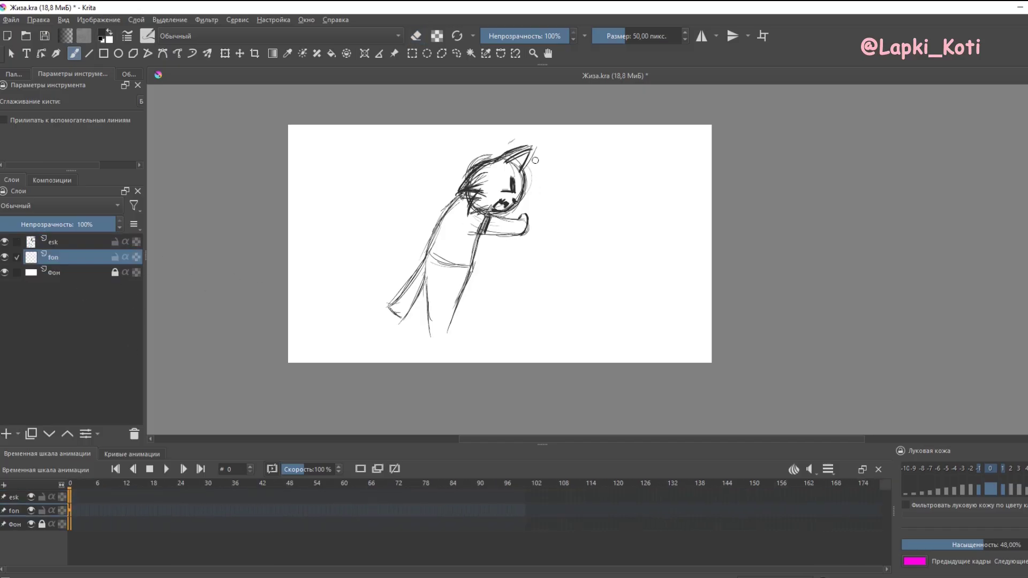
- Sketch a wall with vertical and horizontal lines and grass at its base
{"action": "left_click_drag", "start_coordinate": [534, 161], "coordinate": [527, 241]}
{"action": "left_click_drag", "start_coordinate": [552, 129], "coordinate": [538, 355]}
{"action": "left_click_drag", "start_coordinate": [557, 129], "coordinate": [545, 339]}
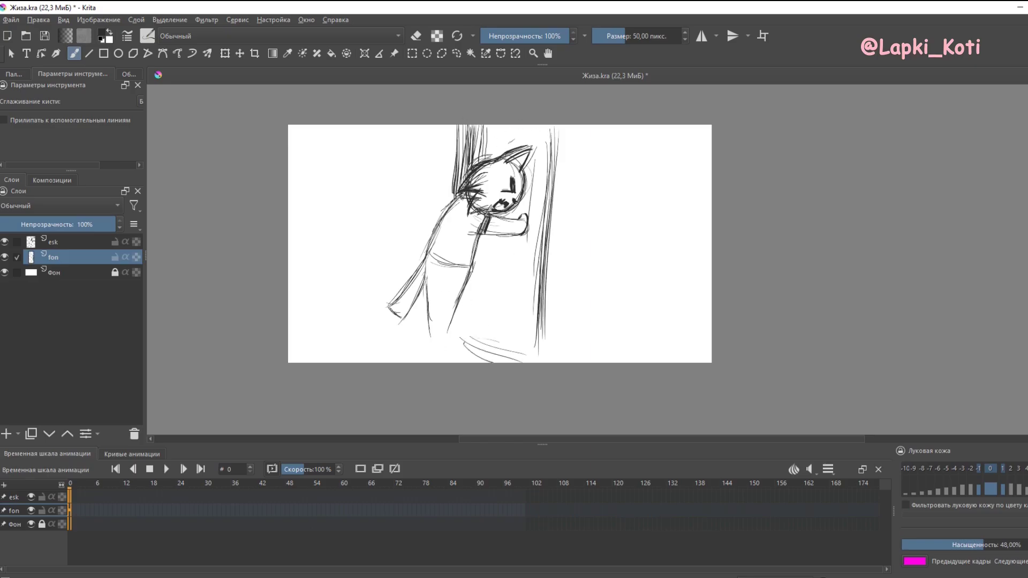
{"action": "left_click_drag", "start_coordinate": [455, 326], "coordinate": [538, 360]}
{"action": "left_click_drag", "start_coordinate": [473, 268], "coordinate": [527, 275]}
{"action": "left_click_drag", "start_coordinate": [466, 291], "coordinate": [529, 302]}
{"action": "left_click_drag", "start_coordinate": [592, 126], "coordinate": [566, 356]}
{"action": "left_click_drag", "start_coordinate": [583, 177], "coordinate": [547, 278]}
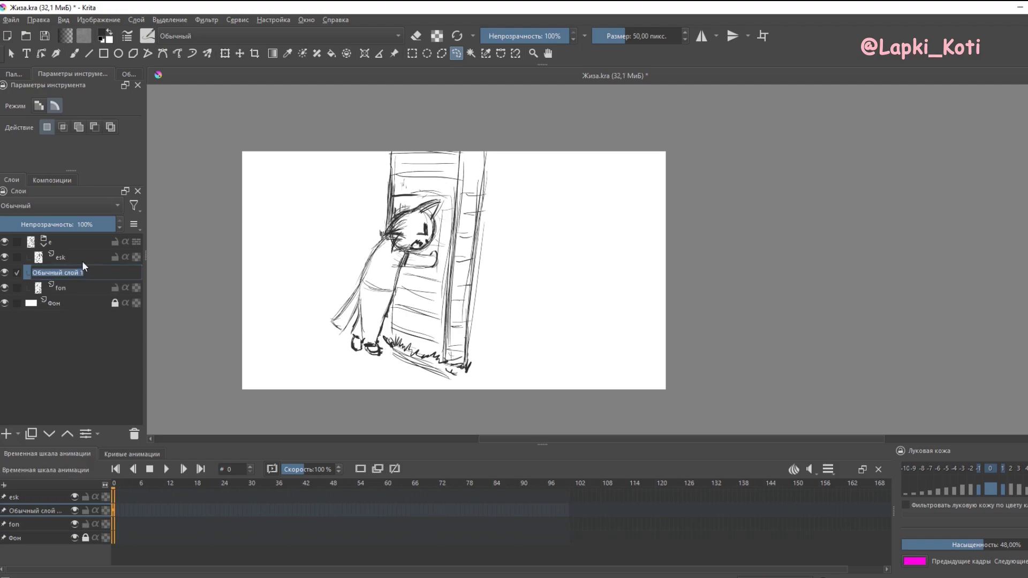
- Name the new layer belka and sketch the first squirrel arc
{"action": "type", "text": "ka"}
{"action": "key", "text": "Return"}
{"action": "key", "text": "b"}
{"action": "left_click_drag", "start_coordinate": [577, 287], "coordinate": [632, 234]}
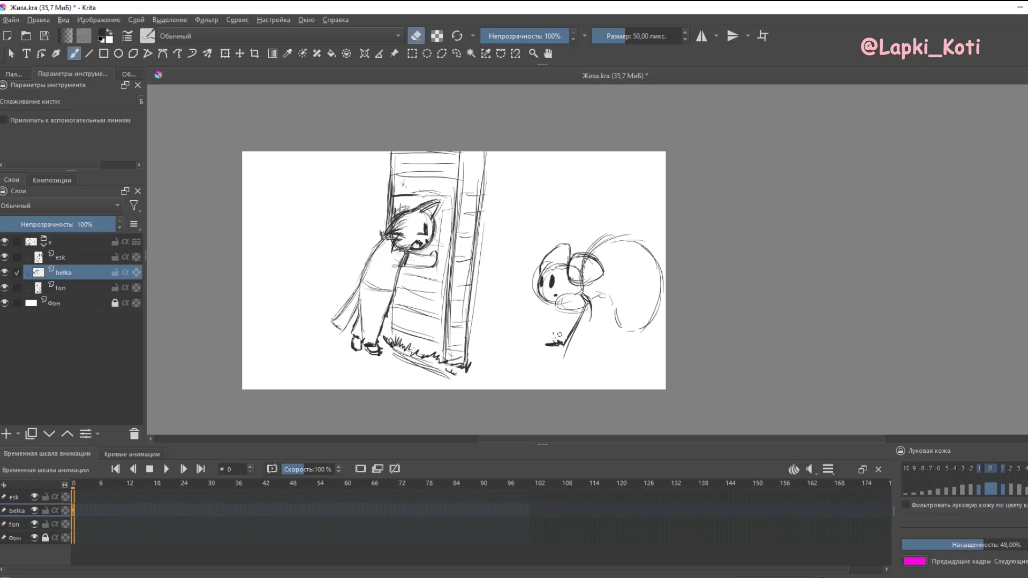
- On belka, erase unwanted squirrel strokes, then sketch ground lines and a loop for the squirrel
{"action": "key", "text": "e"}
{"action": "key", "text": "Delete"}
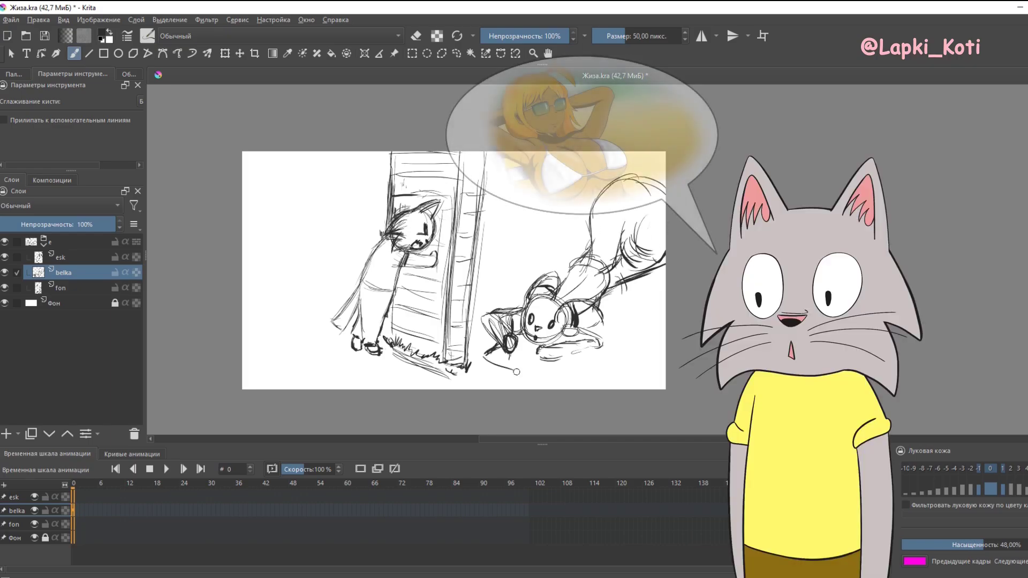
{"action": "left_click_drag", "start_coordinate": [484, 353], "coordinate": [546, 382]}
{"action": "left_click_drag", "start_coordinate": [551, 348], "coordinate": [570, 348]}
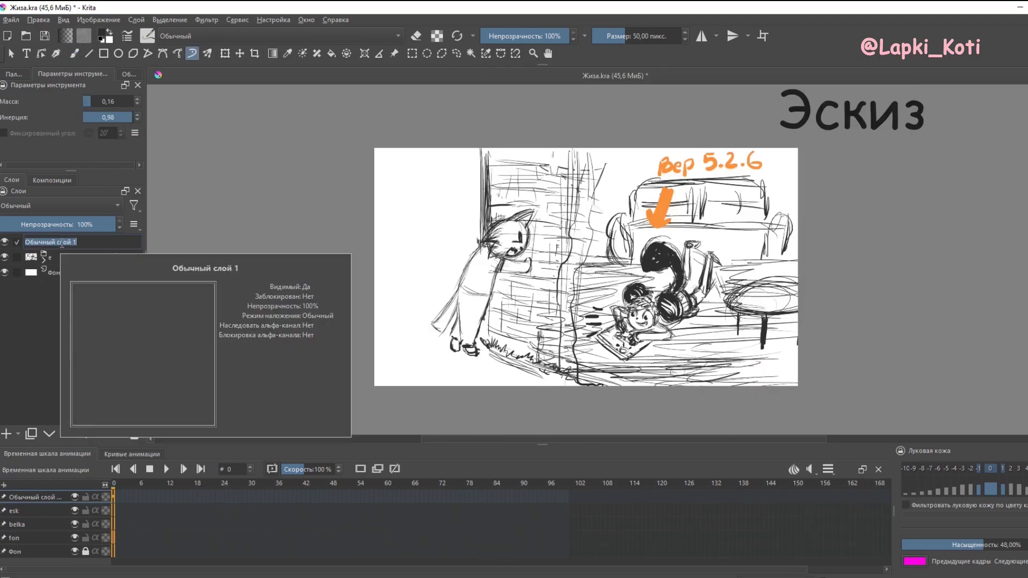
{"action": "key", "text": "BackSpace"}
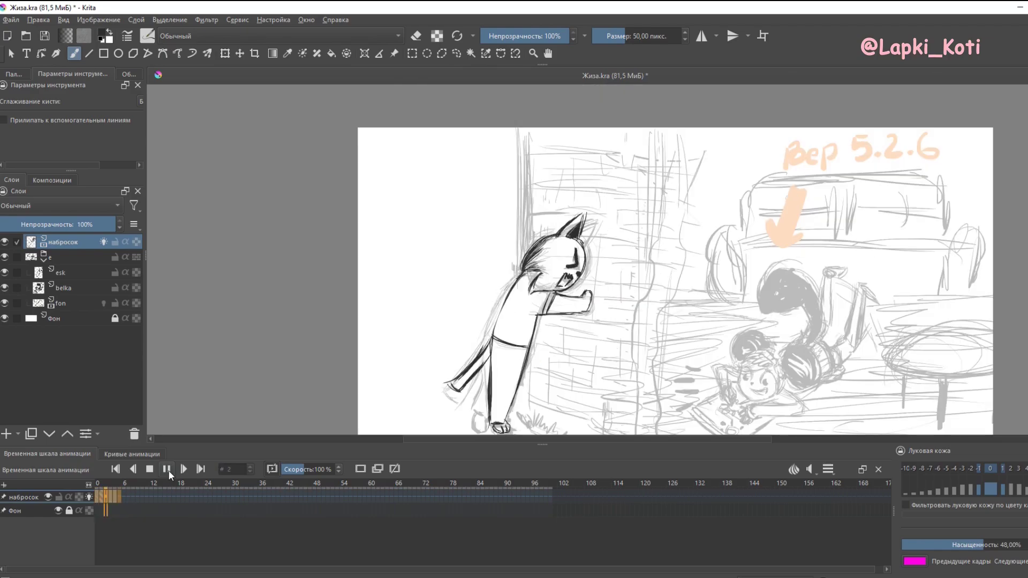
- Scroll down in the фон.kra background file while enclosing the couch on the диван layer
{"action": "scroll", "coordinate": [656, 304], "scroll_direction": "down", "scroll_amount": 1}
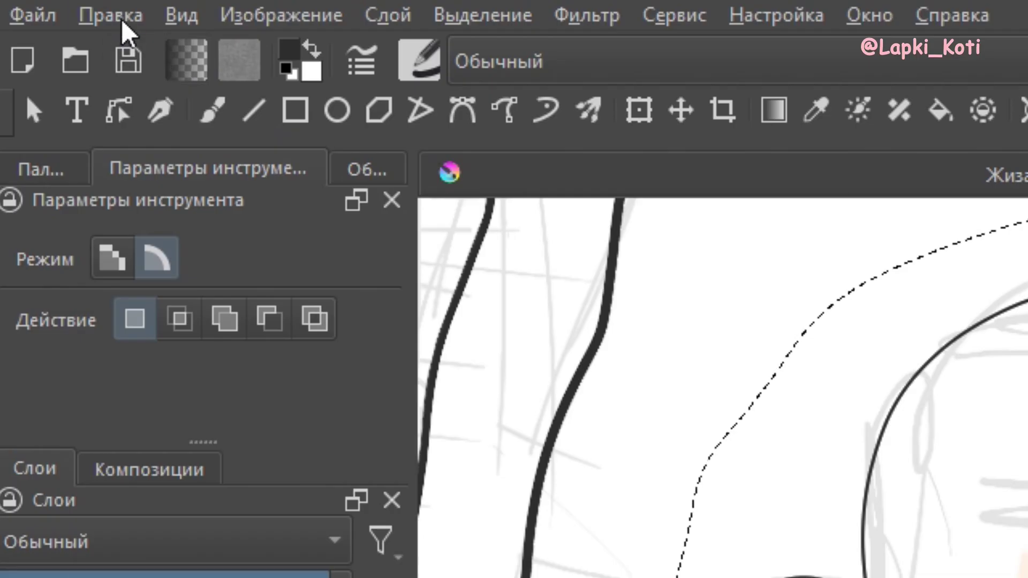
- Paste the copied couch into the active layer and mirror it horizontally
{"action": "left_click", "coordinate": [122, 21]}
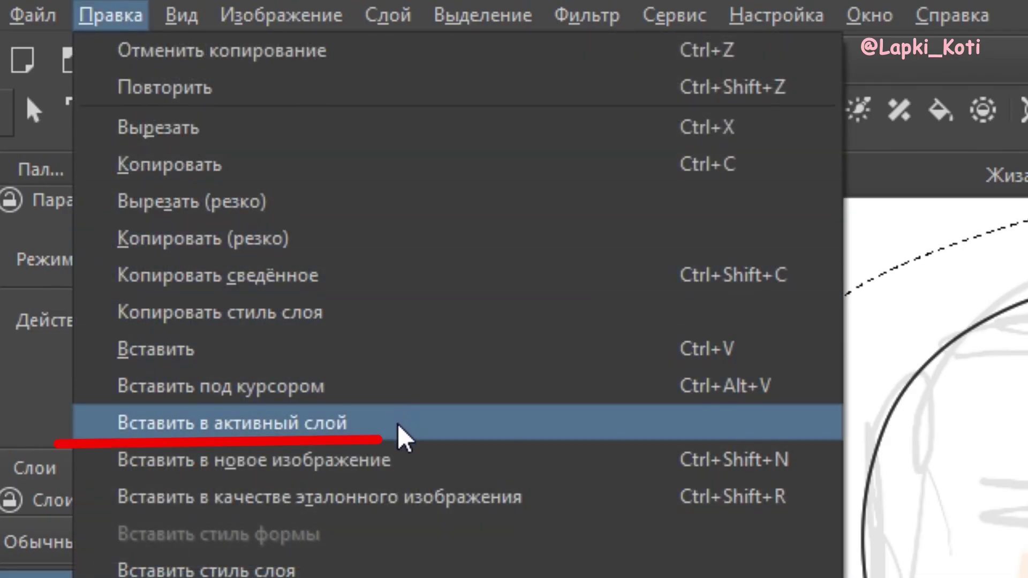
{"action": "left_click", "coordinate": [399, 431]}
{"action": "right_click", "coordinate": [452, 205]}
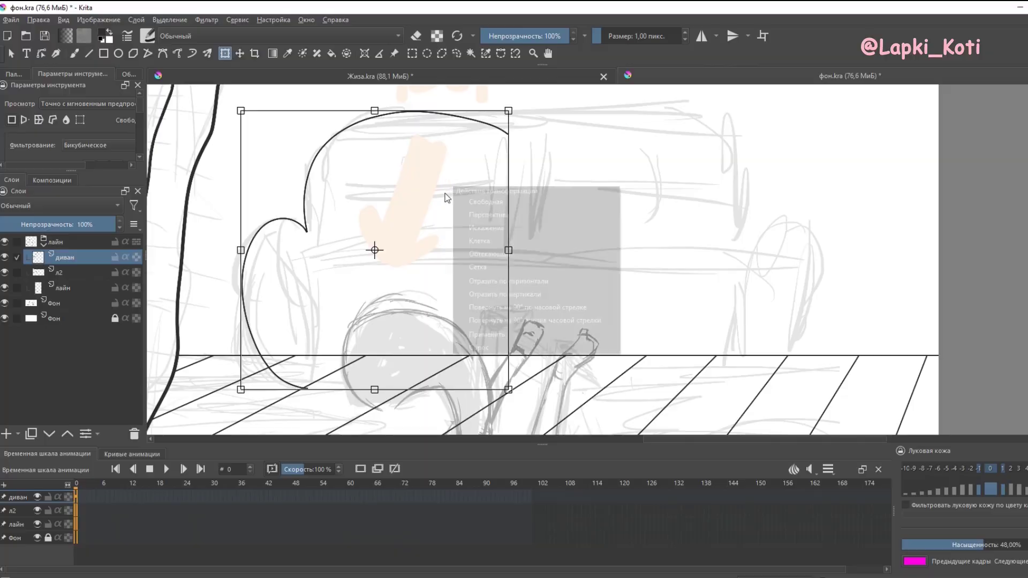
{"action": "left_click", "coordinate": [833, 455]}
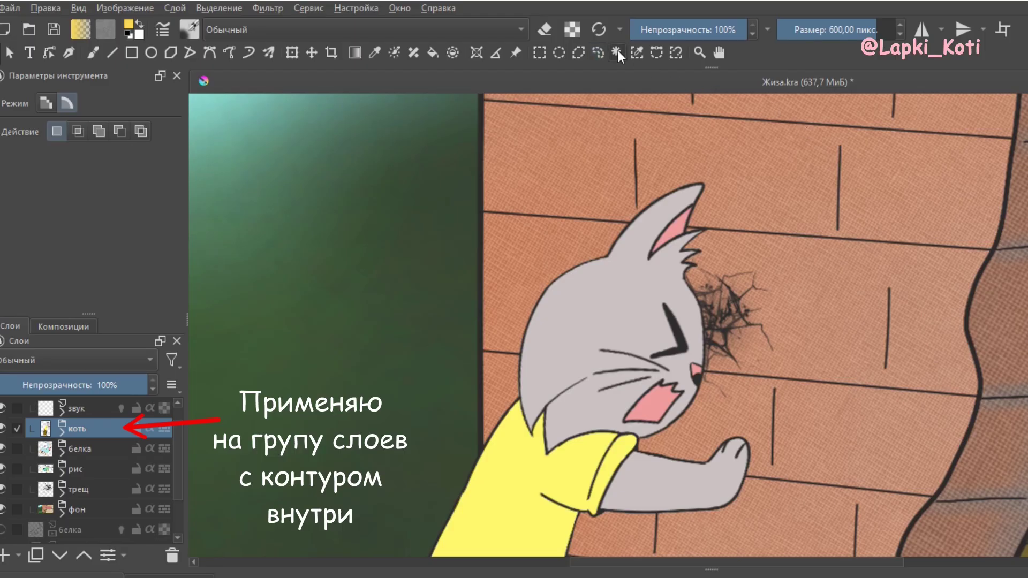
- Magic-wand select the cat's head, inset slightly inside its outline
{"action": "left_click", "coordinate": [616, 52]}
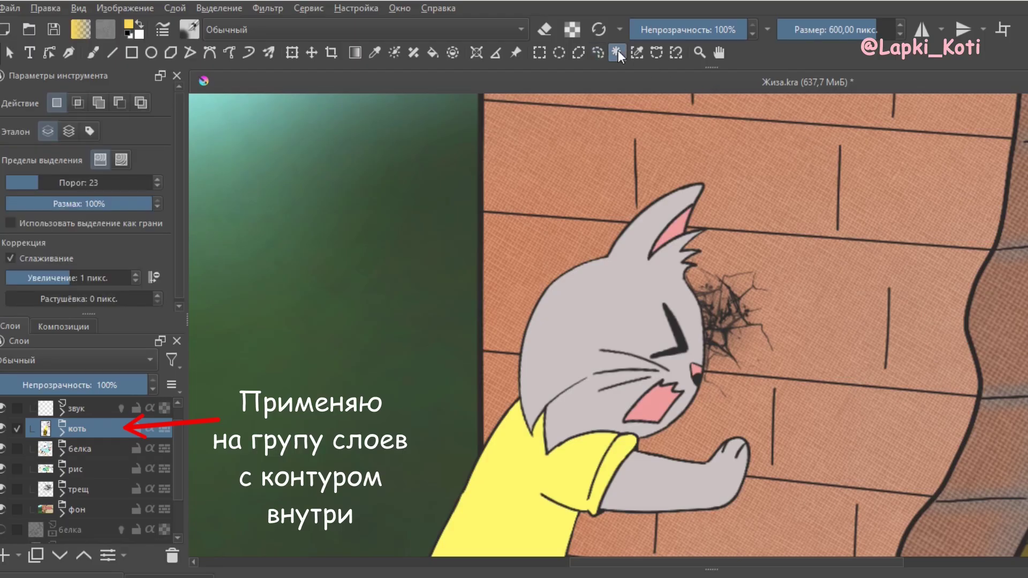
{"action": "left_click", "coordinate": [576, 331]}
{"action": "scroll", "coordinate": [136, 278], "scroll_direction": "down", "scroll_amount": 5}
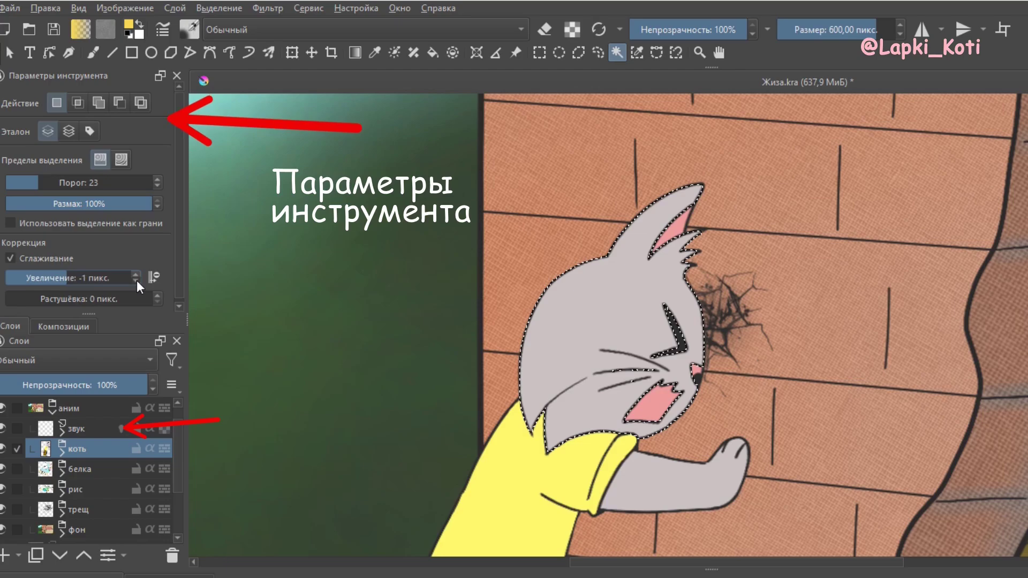
{"action": "scroll", "coordinate": [138, 286], "scroll_direction": "down", "scroll_amount": 2}
{"action": "left_click", "coordinate": [548, 343]}
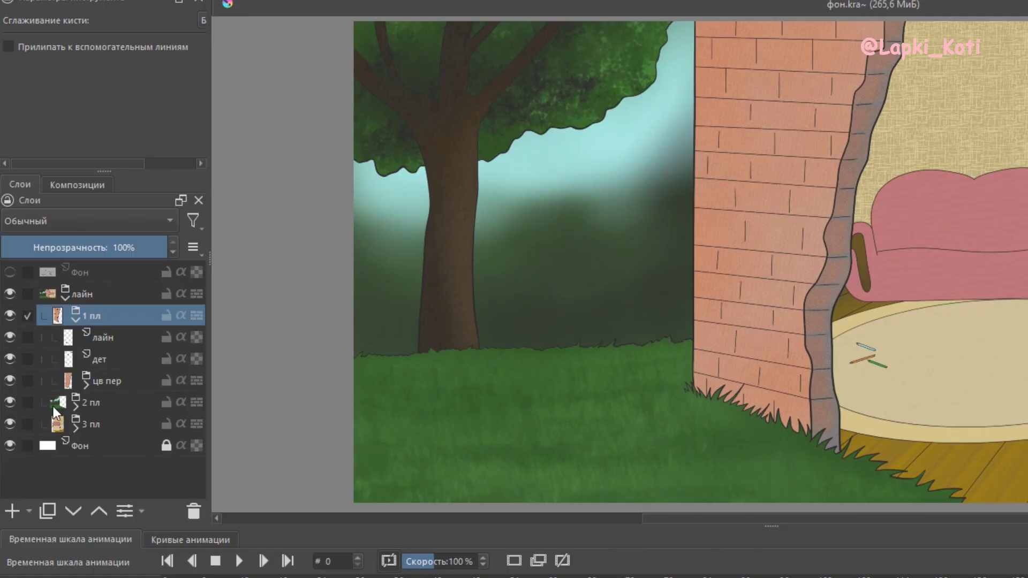
- Refill the tree trunk with the rotated pattern and lower that texture to 4% opacity
{"action": "left_click", "coordinate": [74, 409]}
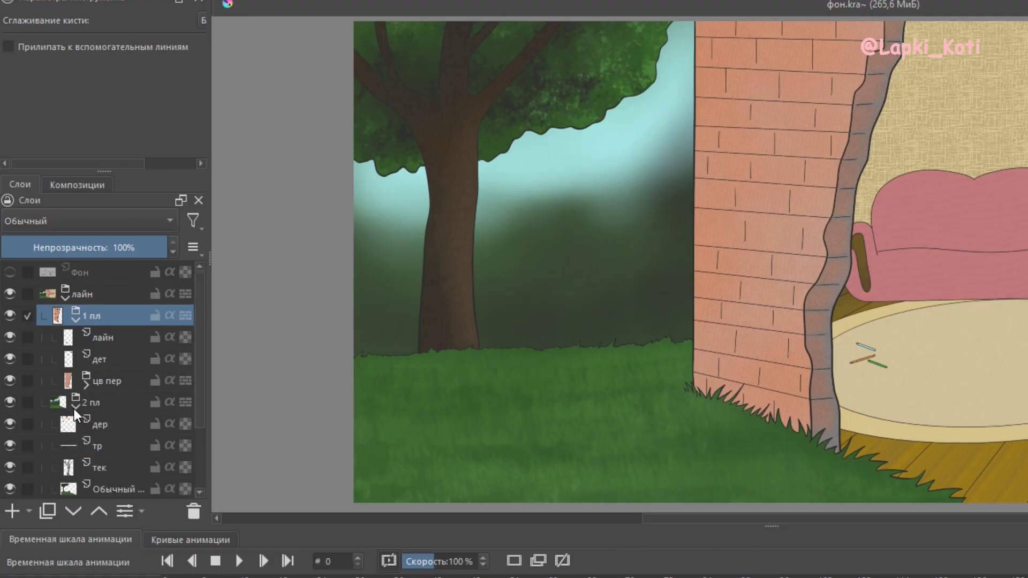
{"action": "scroll", "coordinate": [104, 419], "scroll_direction": "down", "scroll_amount": 2}
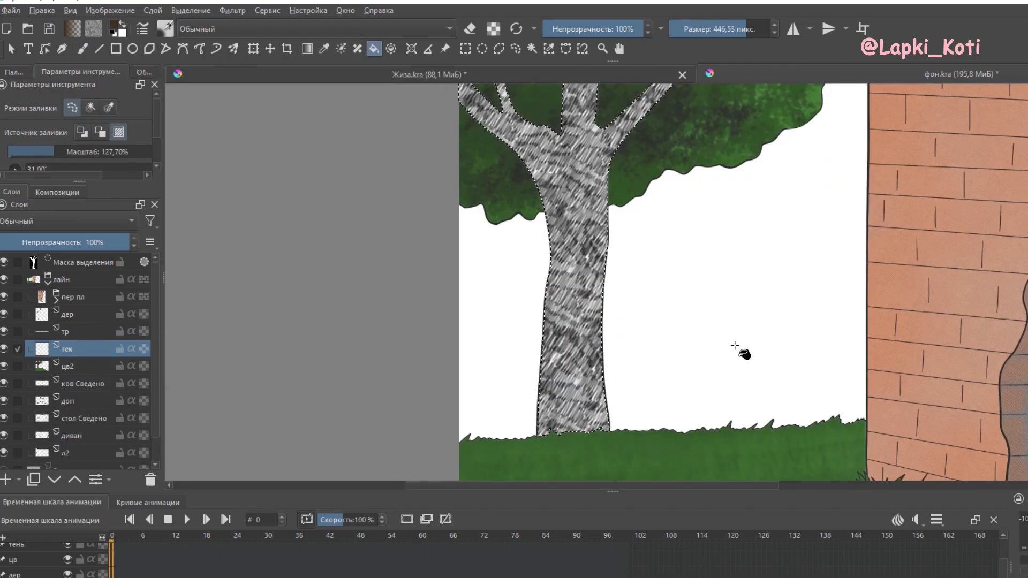
{"action": "scroll", "coordinate": [158, 151], "scroll_direction": "down", "scroll_amount": 2}
{"action": "left_click", "coordinate": [589, 213]}
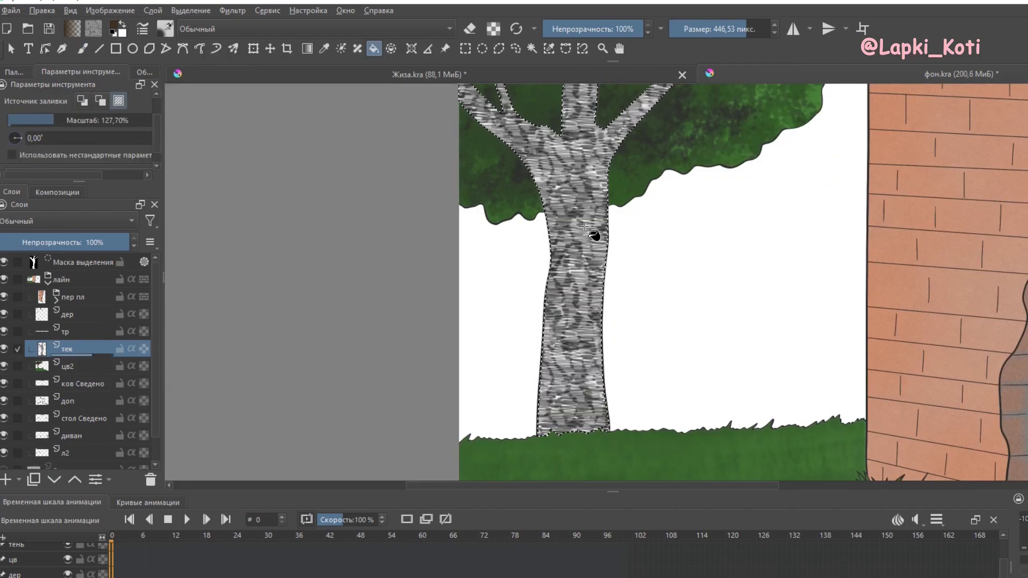
{"action": "key", "text": "minus"}
{"action": "left_click_drag", "start_coordinate": [129, 242], "coordinate": [6, 242]}
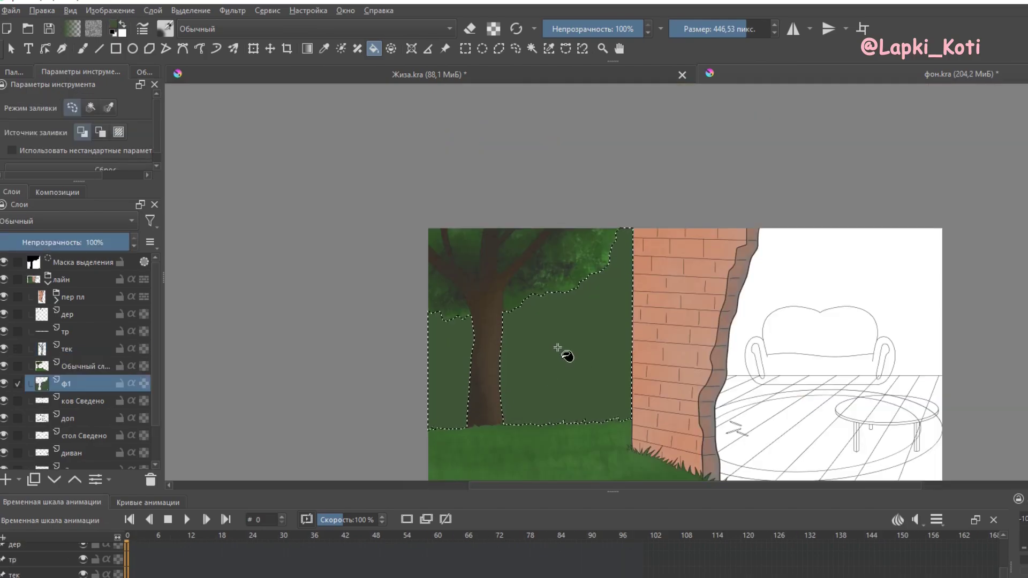
- Airbrush light cyan into the selected sky, then pick a new painting colour
{"action": "right_click", "coordinate": [567, 353]}
{"action": "left_click", "coordinate": [573, 322]}
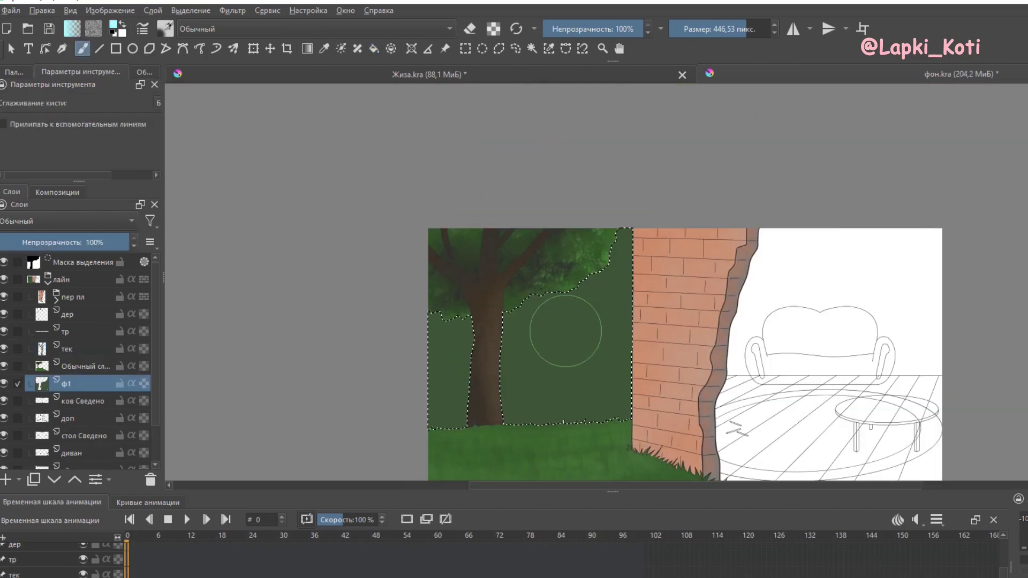
{"action": "mouse_move", "coordinate": [573, 328]}
{"action": "left_mouse_down"}
{"action": "mouse_move", "coordinate": [604, 251]}
{"action": "mouse_move", "coordinate": [412, 314]}
{"action": "mouse_move", "coordinate": [608, 299]}
{"action": "mouse_move", "coordinate": [449, 300]}
{"action": "left_mouse_up"}
{"action": "right_click", "coordinate": [530, 300]}
{"action": "left_click", "coordinate": [610, 411]}
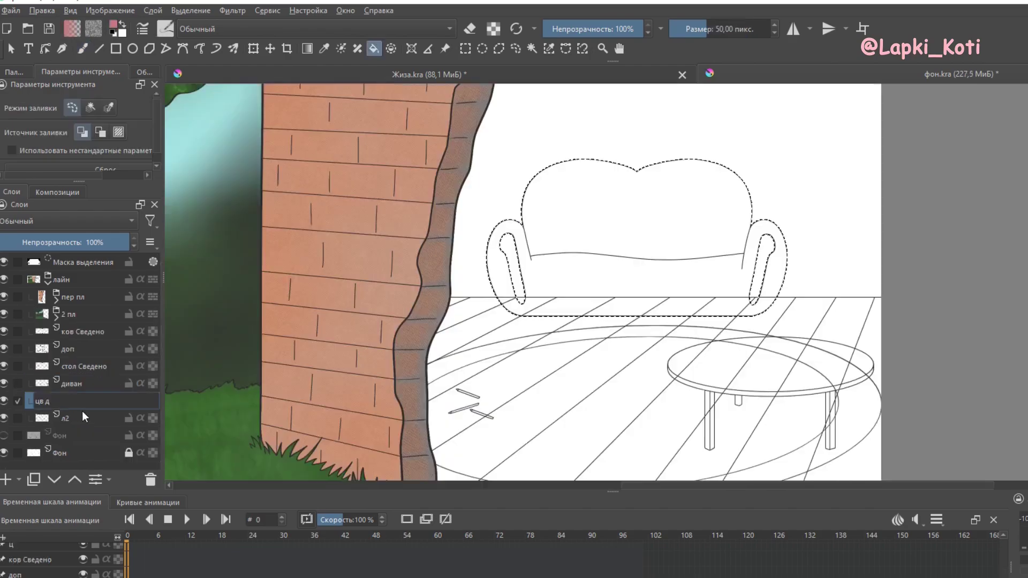
- On a new layer named тек, fill the sofa with a grey paper pattern at 15% opacity
{"action": "double_click", "coordinate": [75, 404]}
{"action": "type", "text": "тек"}
{"action": "key", "text": "Return"}
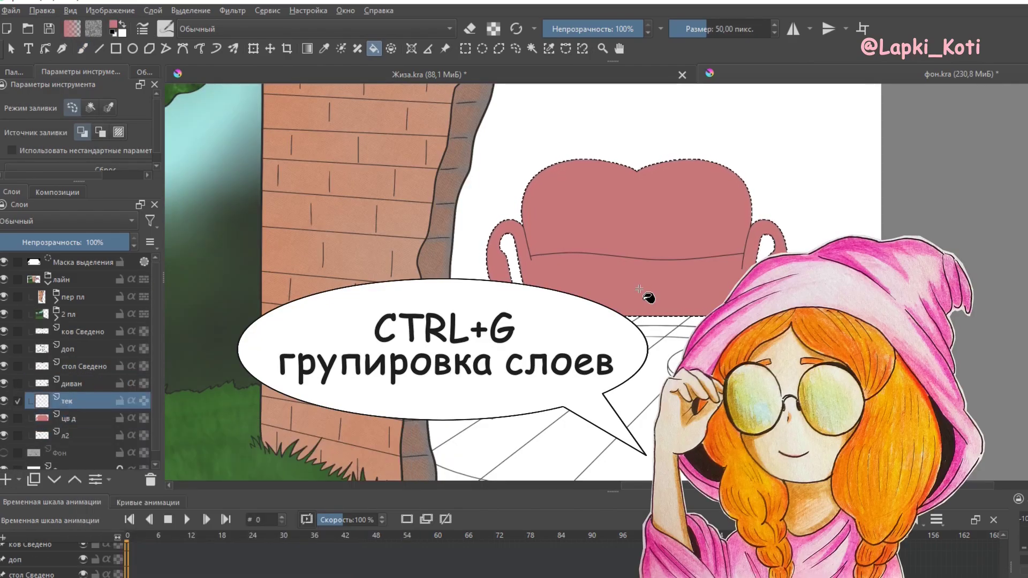
{"action": "left_click", "coordinate": [118, 132]}
{"action": "left_click", "coordinate": [93, 28]}
{"action": "left_click", "coordinate": [160, 128]}
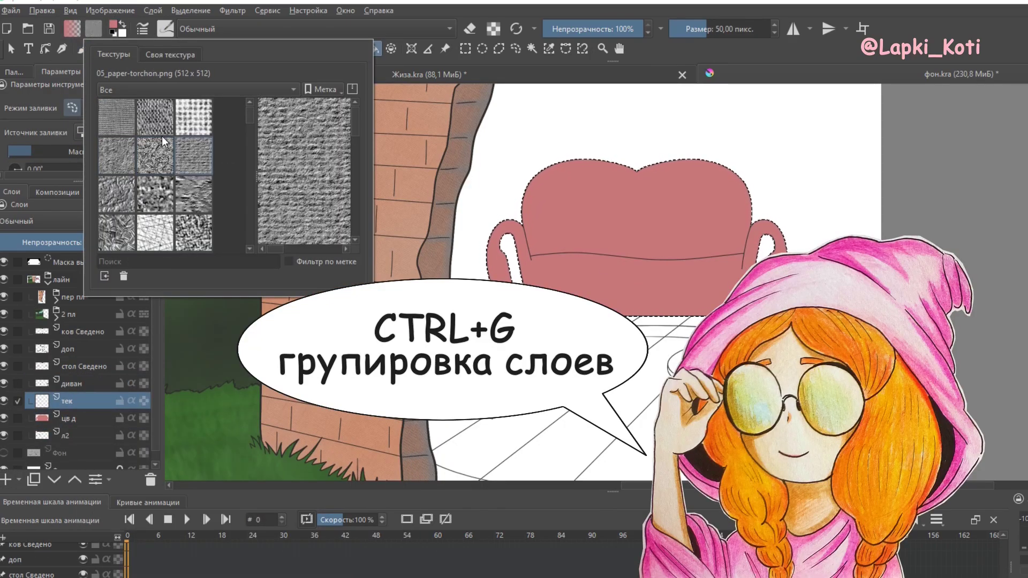
{"action": "right_click", "coordinate": [540, 219]}
{"action": "left_click", "coordinate": [647, 279]}
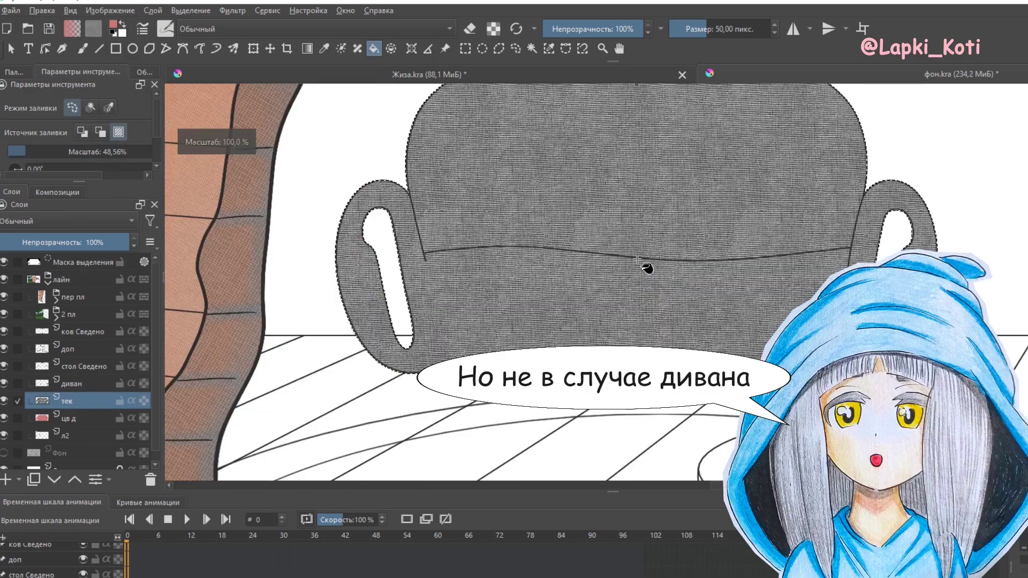
{"action": "left_click", "coordinate": [16, 242]}
- Use contiguous selection on the диван layer and enlarge the brush
{"action": "left_click", "coordinate": [532, 48]}
{"action": "left_click", "coordinate": [72, 383]}
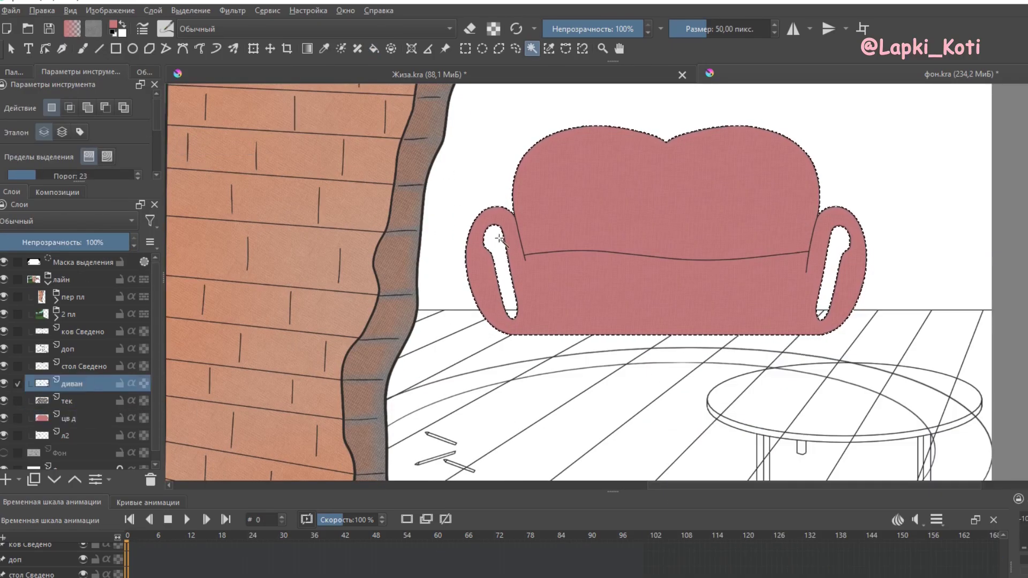
{"action": "scroll", "coordinate": [486, 281], "scroll_direction": "up", "scroll_amount": 4}
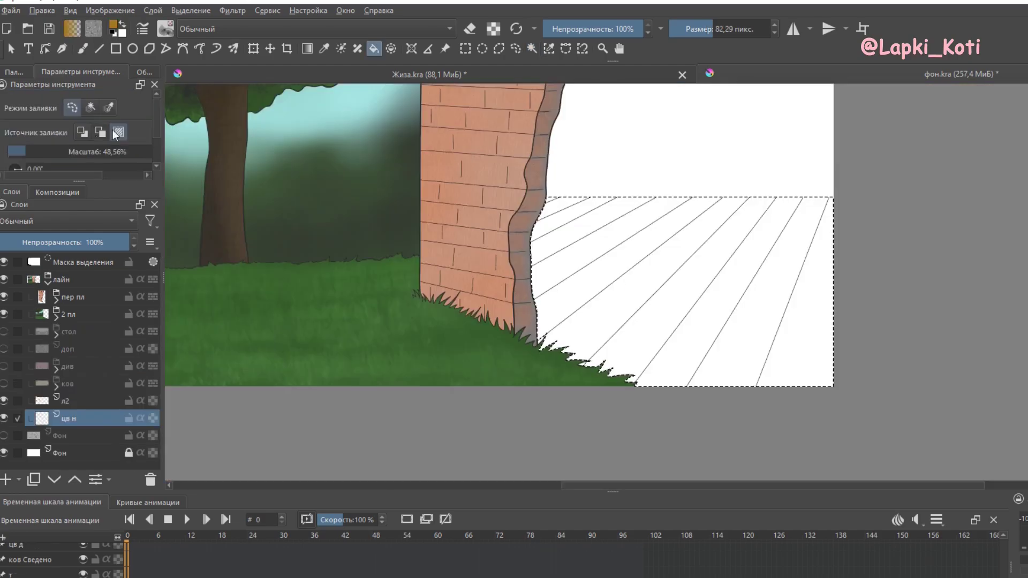
{"action": "key", "text": "bracketright"}
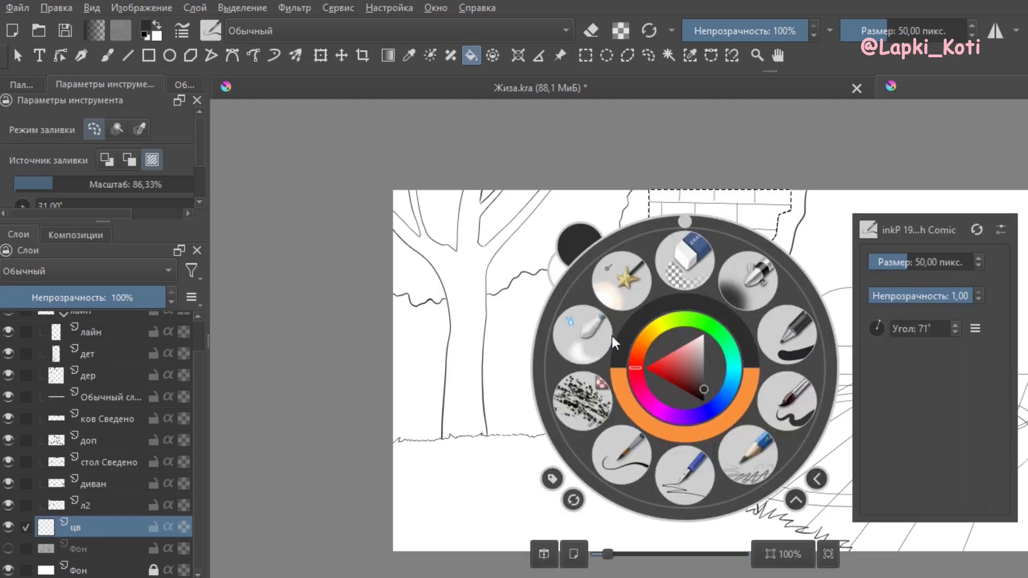
- Fill the wall on a new layer named текстура at 43% opacity, toggling layers to check it
{"action": "left_click", "coordinate": [679, 413]}
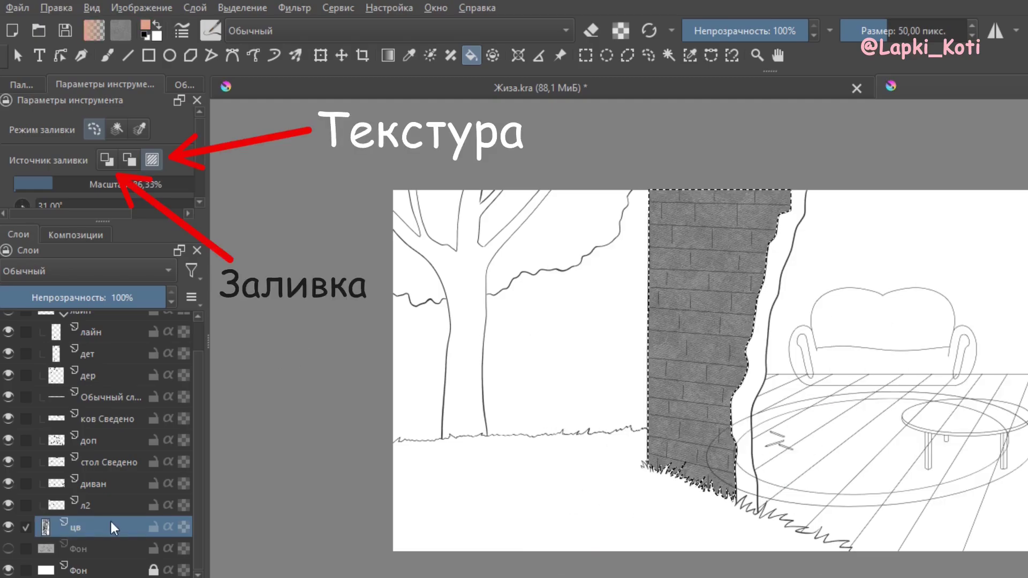
{"action": "key", "text": "ctrl+z"}
{"action": "left_click", "coordinate": [107, 160]}
{"action": "left_click", "coordinate": [676, 449]}
{"action": "type", "text": "тексту"}
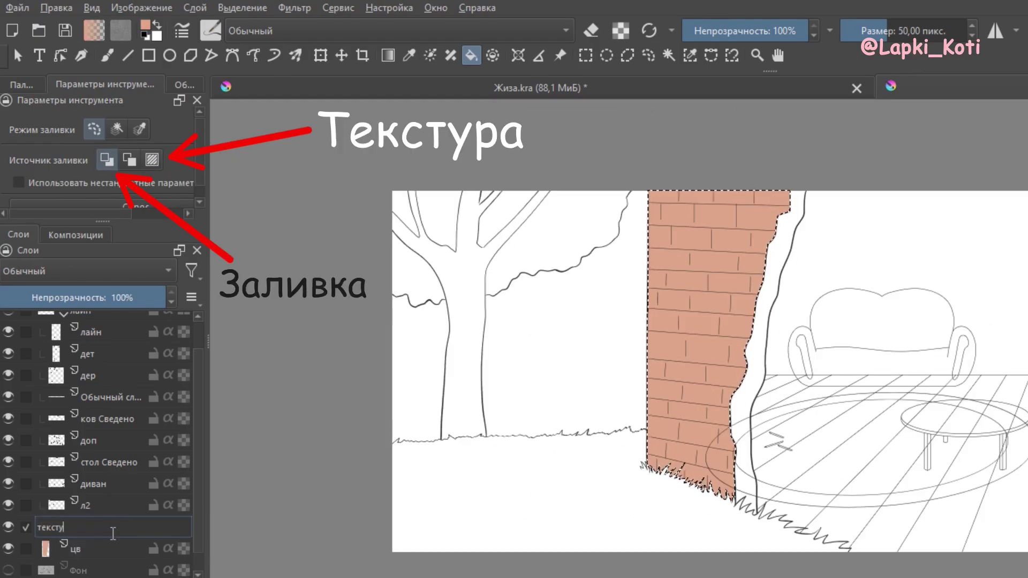
{"action": "type", "text": "ра"}
{"action": "key", "text": "Return"}
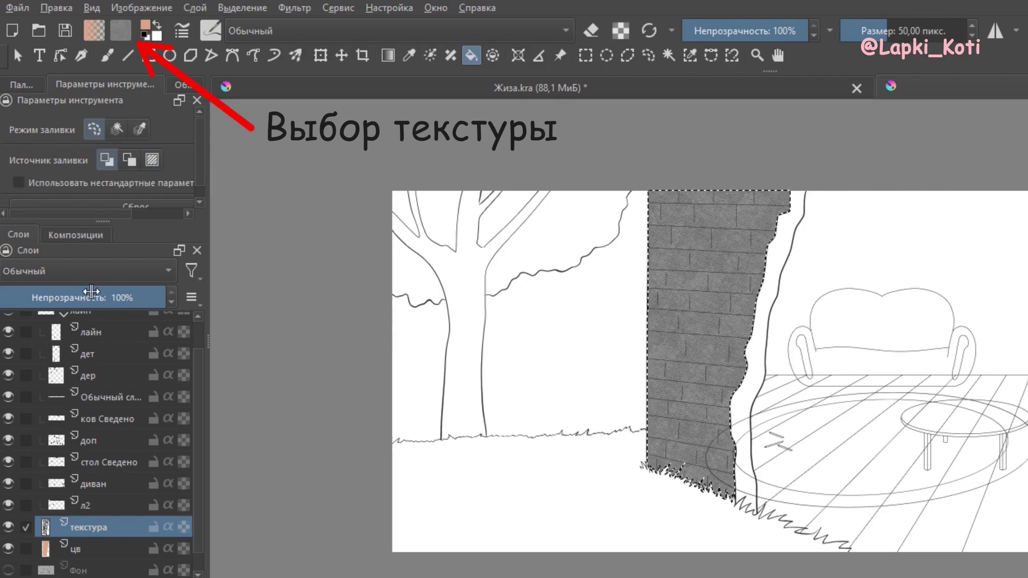
{"action": "left_click_drag", "start_coordinate": [91, 292], "coordinate": [46, 297]}
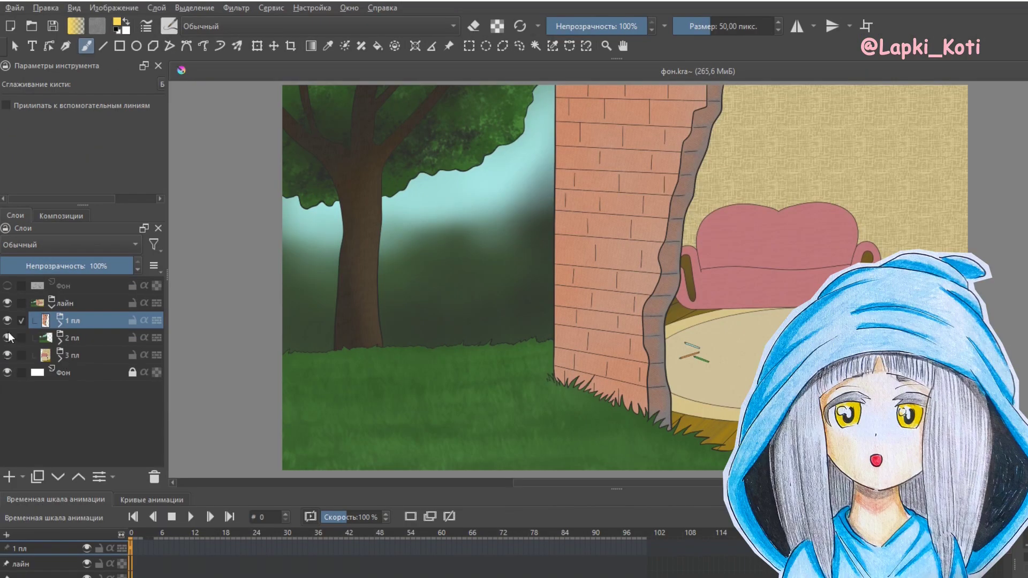
{"action": "left_click", "coordinate": [7, 320]}
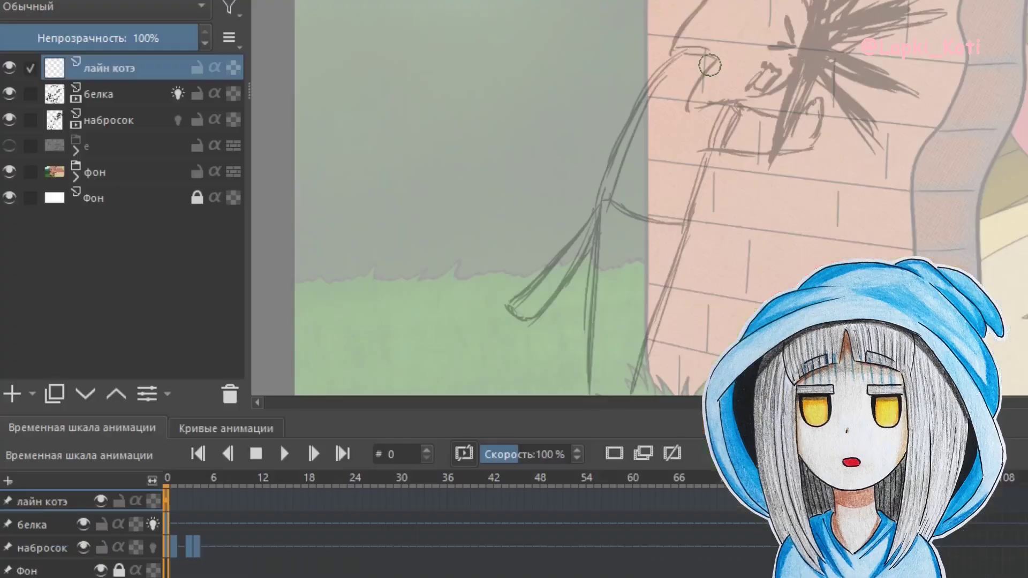
- Add лайн котэ to the timeline, ink the ear with zigzag fur, and check the clip range
{"action": "scroll", "coordinate": [715, 49], "scroll_direction": "up", "scroll_amount": 2}
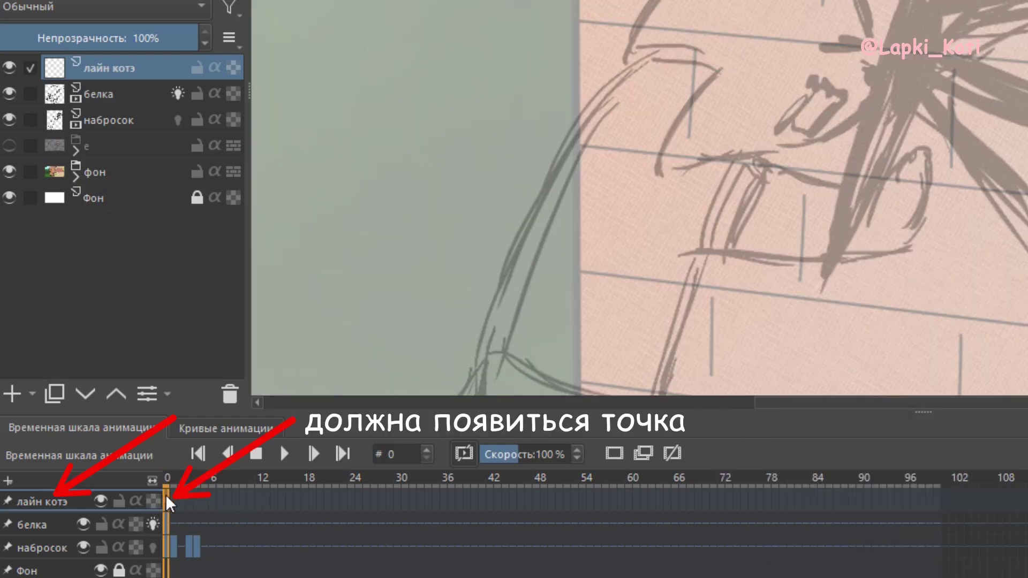
{"action": "left_click", "coordinate": [622, 453]}
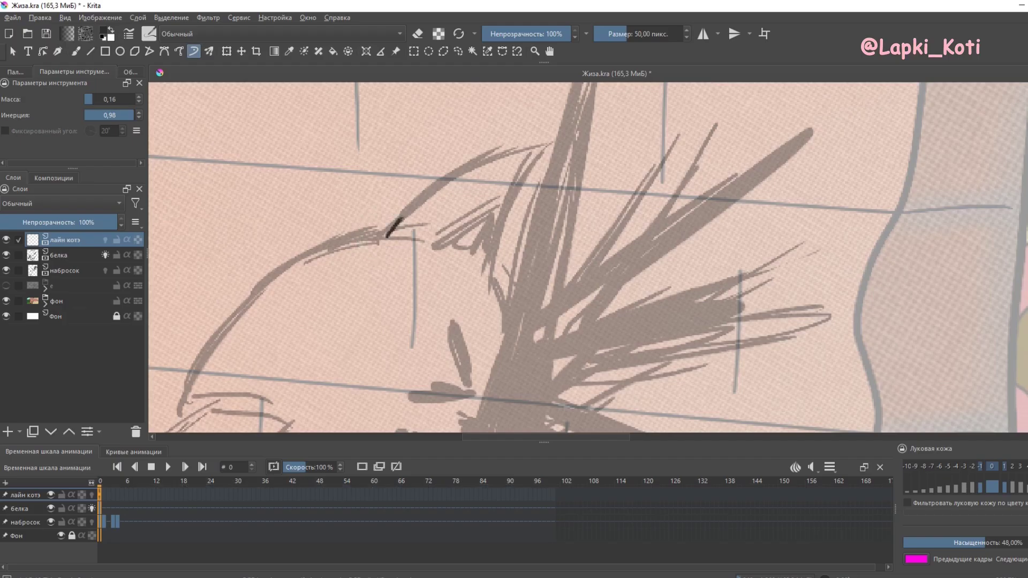
{"action": "left_click_drag", "start_coordinate": [378, 191], "coordinate": [514, 160]}
{"action": "left_click_drag", "start_coordinate": [440, 202], "coordinate": [537, 169]}
{"action": "left_click_drag", "start_coordinate": [489, 203], "coordinate": [487, 239]}
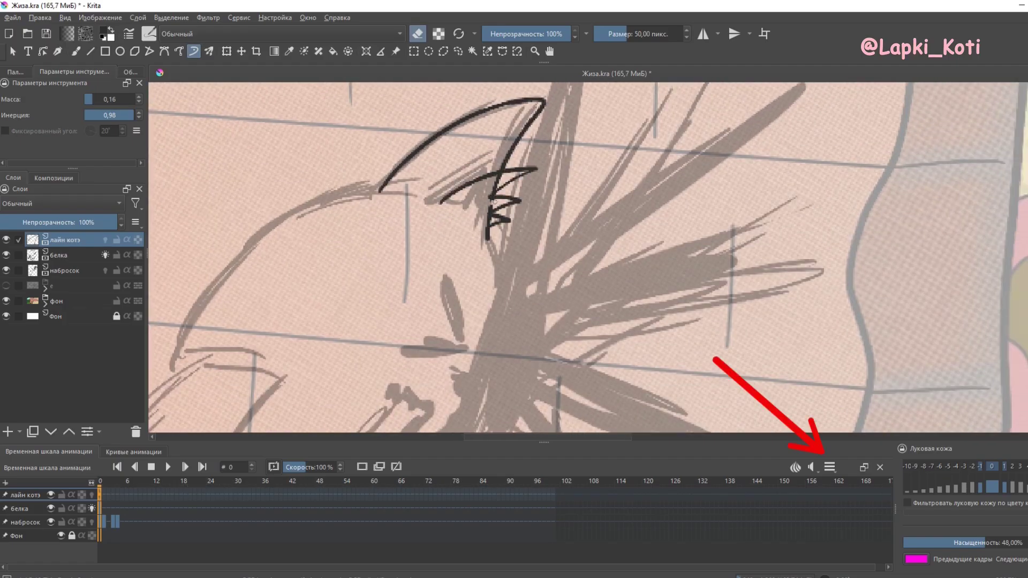
{"action": "left_click", "coordinate": [829, 467]}
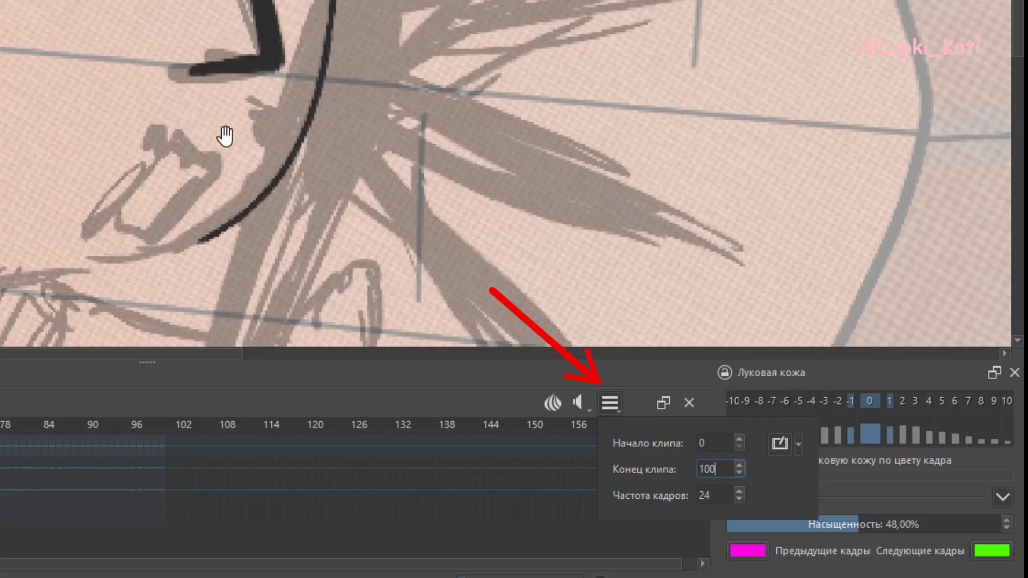
- Ink the cat's eye, brow, face line and arm outline over the sketch
{"action": "left_click_drag", "start_coordinate": [224, 137], "coordinate": [238, 45]}
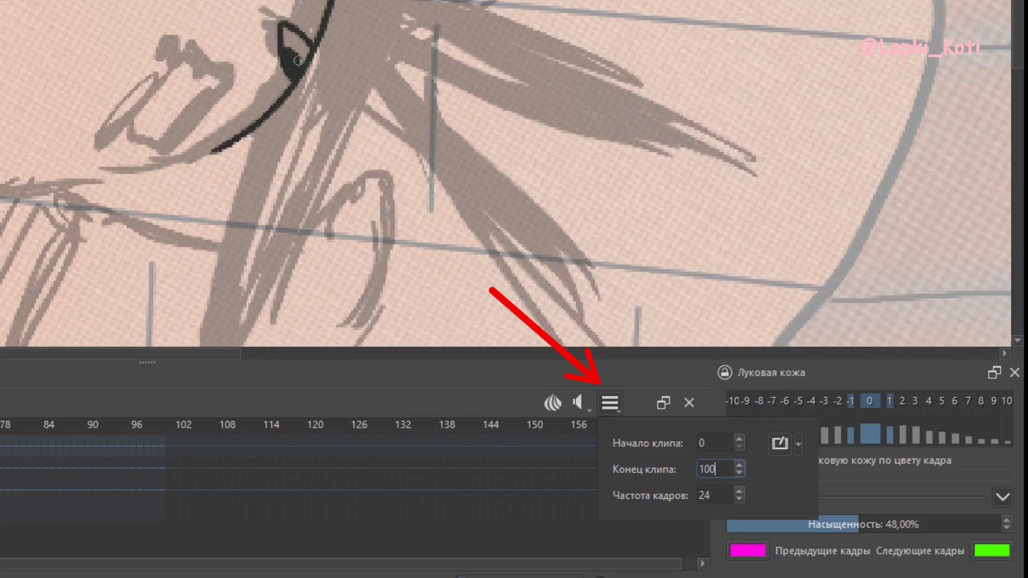
{"action": "left_click_drag", "start_coordinate": [297, 60], "coordinate": [235, 6]}
{"action": "left_click_drag", "start_coordinate": [289, 42], "coordinate": [347, 6]}
{"action": "left_click_drag", "start_coordinate": [198, 97], "coordinate": [332, 43]}
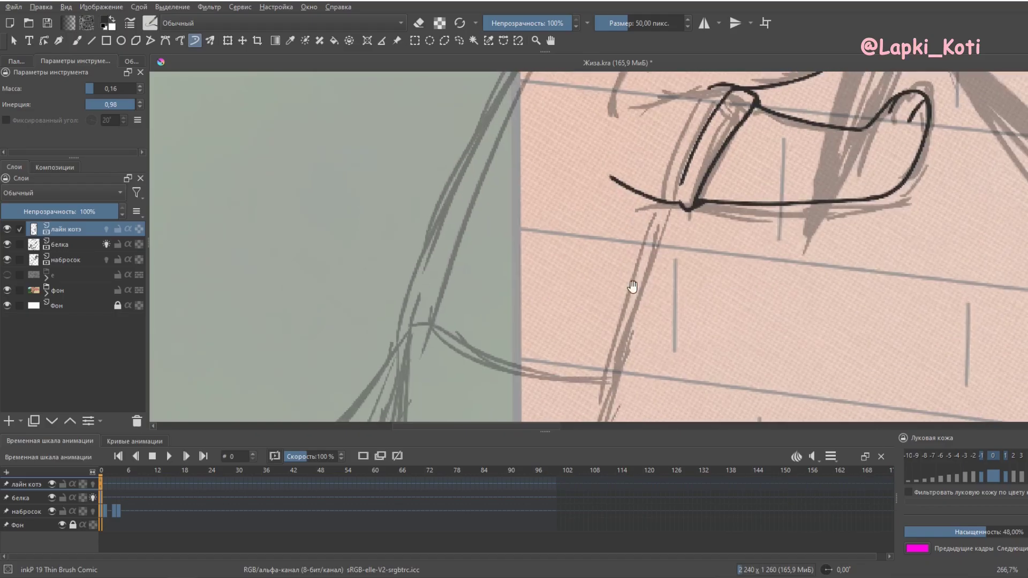
{"action": "left_click_drag", "start_coordinate": [681, 174], "coordinate": [650, 261]}
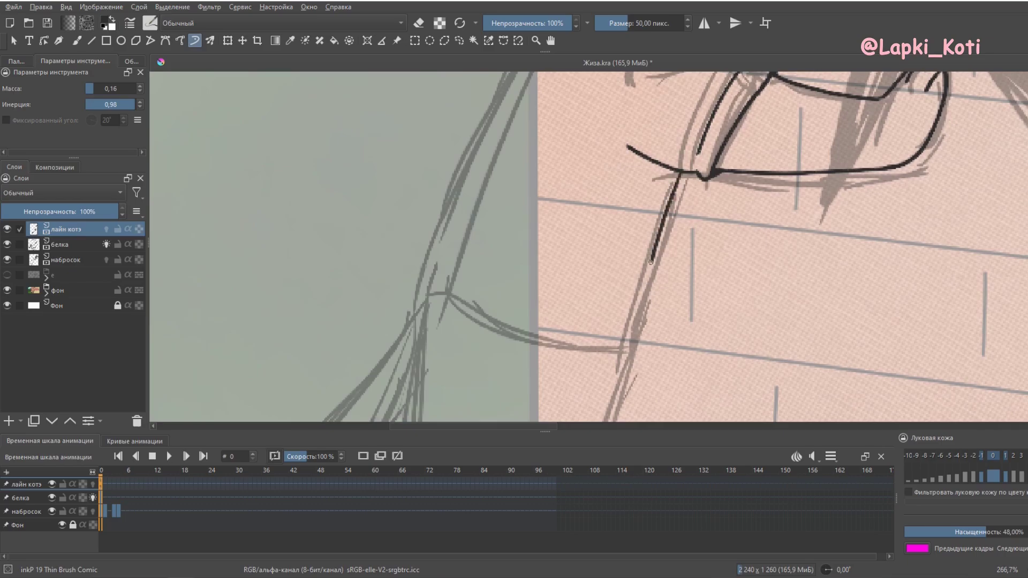
{"action": "scroll", "coordinate": [648, 235], "scroll_direction": "up", "scroll_amount": 5}
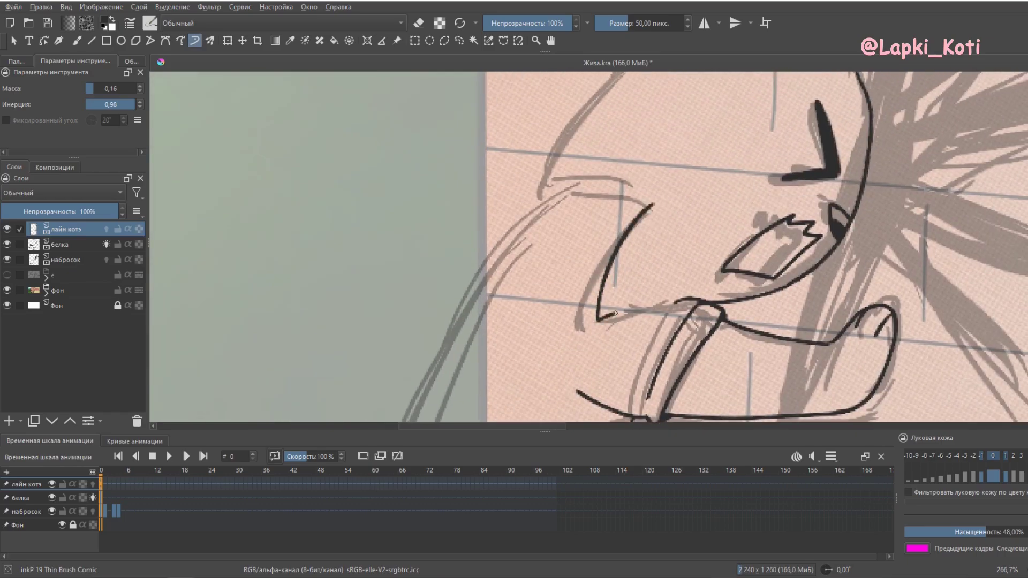
{"action": "left_click_drag", "start_coordinate": [615, 313], "coordinate": [675, 301]}
{"action": "key", "text": "e"}
{"action": "scroll", "coordinate": [622, 315], "scroll_direction": "up", "scroll_amount": 2}
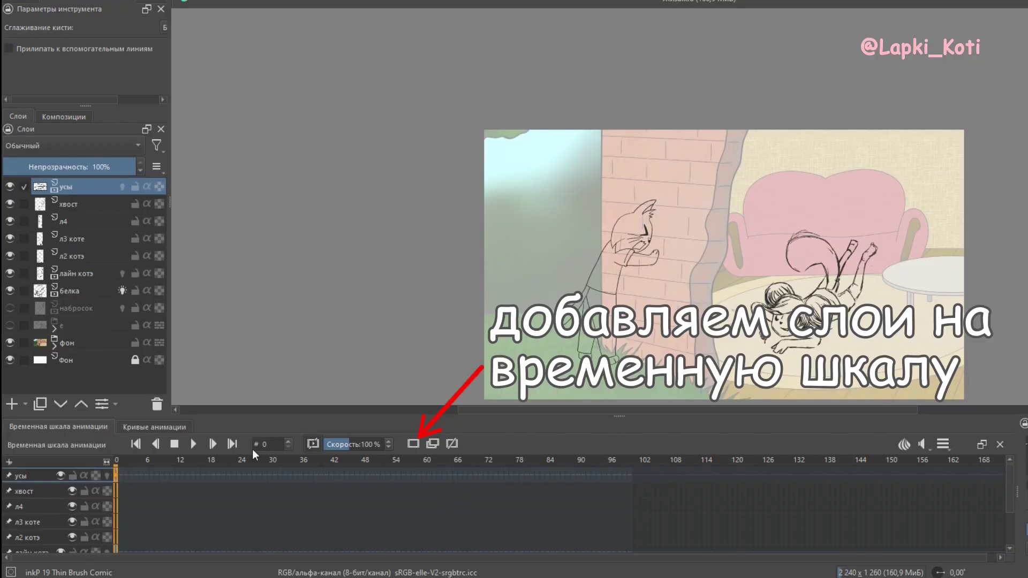
- Pin layer л4 to the timeline, insert a blank frame on лайн котэ, and enable onion skin
{"action": "left_click", "coordinate": [412, 444]}
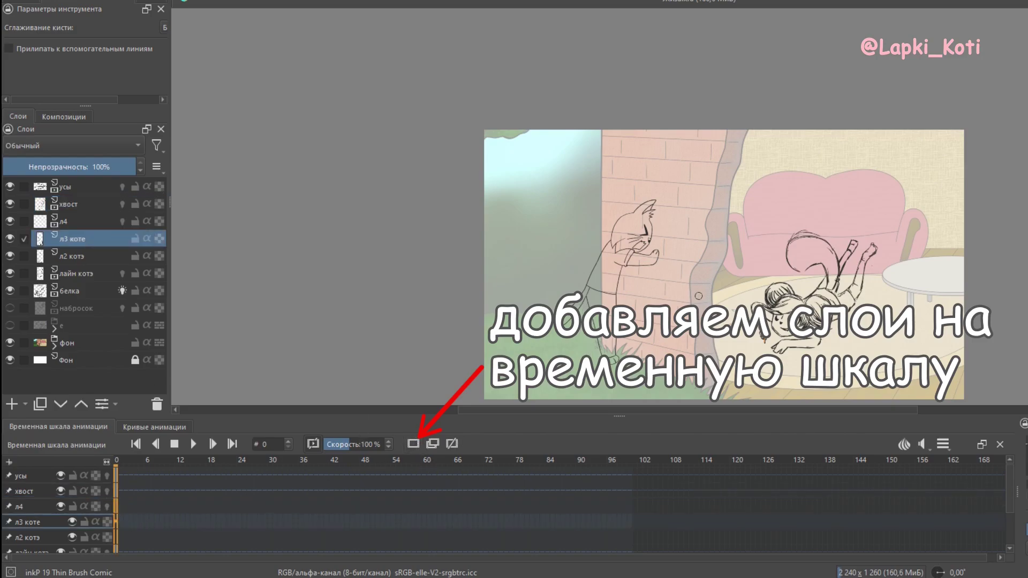
{"action": "scroll", "coordinate": [698, 296], "scroll_direction": "up", "scroll_amount": 2}
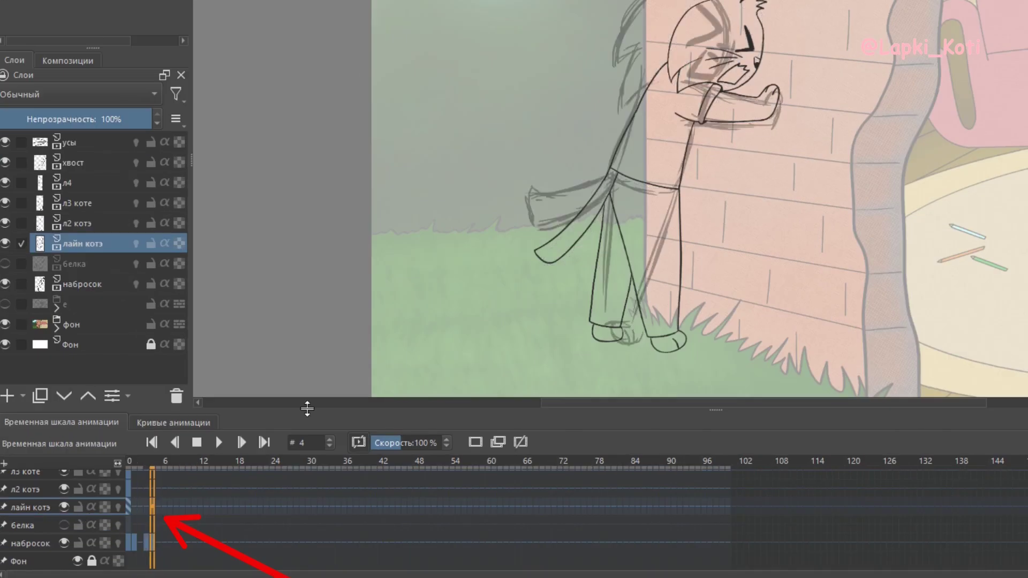
{"action": "left_click", "coordinate": [475, 440]}
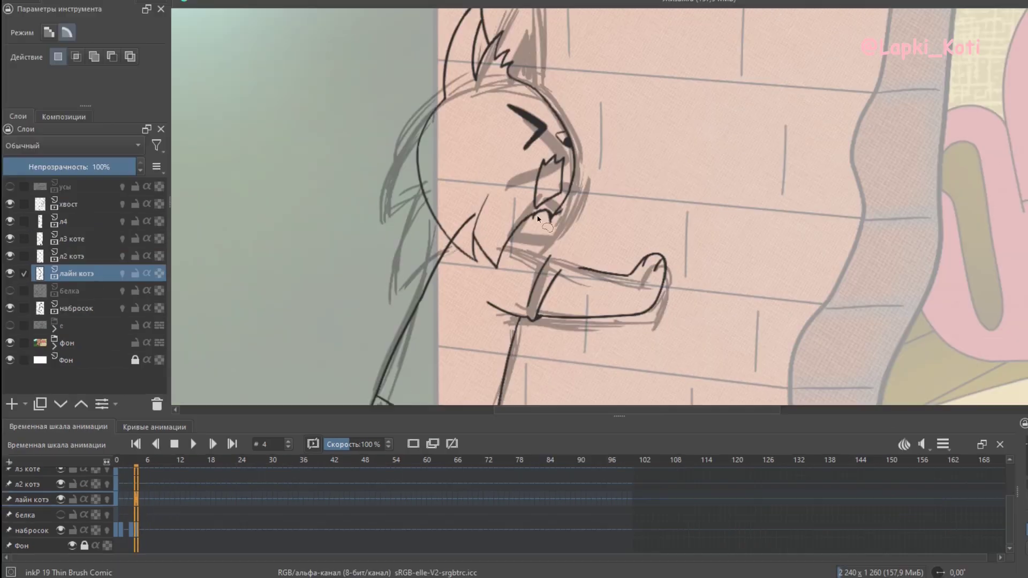
{"action": "left_click", "coordinate": [123, 273]}
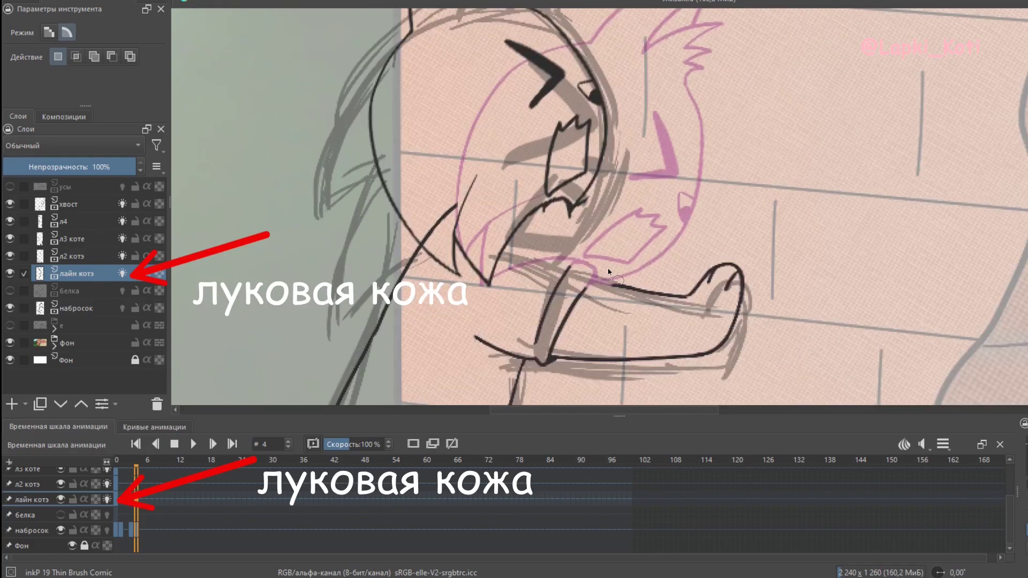
{"action": "key", "text": "b"}
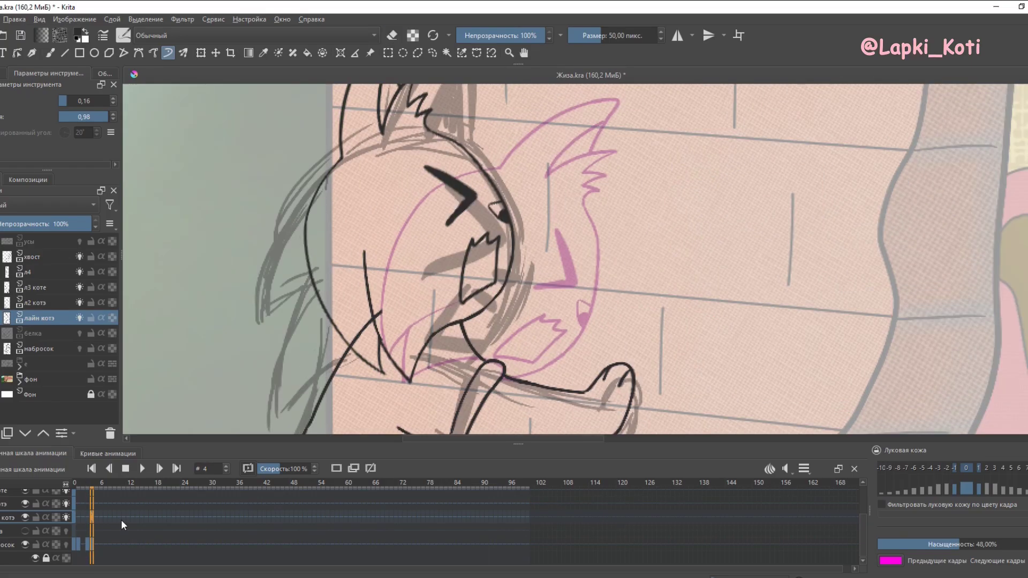
- Select л2 котэ, briefly transform it, then switch to the smoothed dynamic brush
{"action": "scroll", "coordinate": [473, 300], "scroll_direction": "down", "scroll_amount": 5}
{"action": "scroll", "coordinate": [473, 299], "scroll_direction": "up", "scroll_amount": 5}
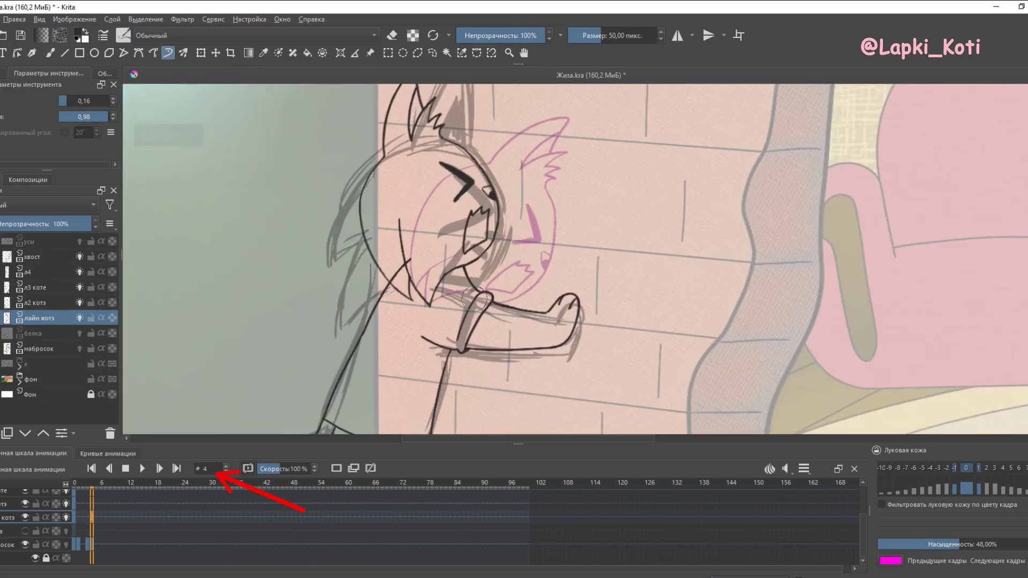
{"action": "scroll", "coordinate": [473, 300], "scroll_direction": "down", "scroll_amount": 3}
{"action": "scroll", "coordinate": [393, 303], "scroll_direction": "up", "scroll_amount": 3}
{"action": "scroll", "coordinate": [392, 303], "scroll_direction": "up", "scroll_amount": 2}
{"action": "key", "text": "Page_Up"}
{"action": "scroll", "coordinate": [418, 283], "scroll_direction": "down", "scroll_amount": 3}
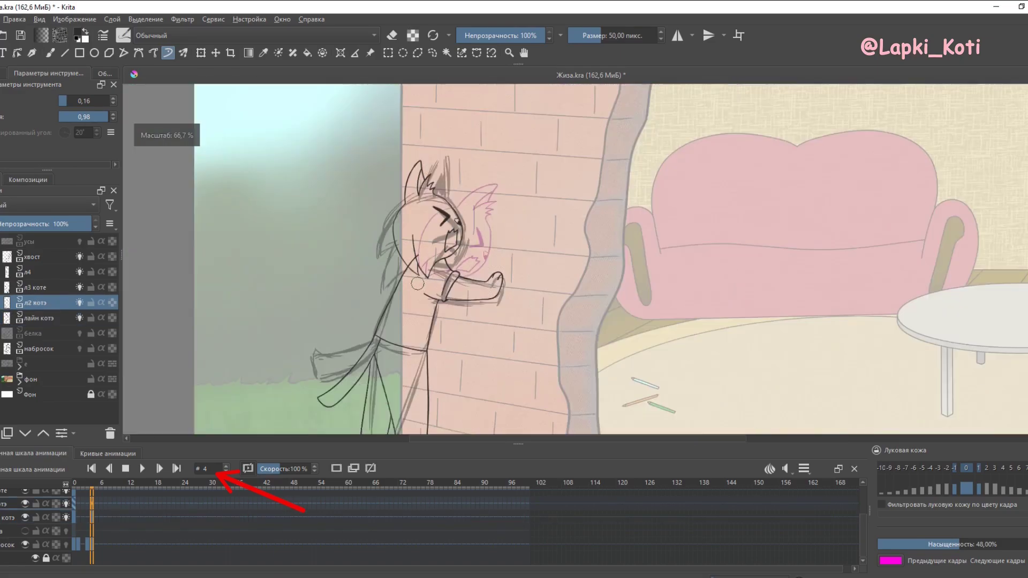
{"action": "scroll", "coordinate": [418, 284], "scroll_direction": "up", "scroll_amount": 3}
{"action": "key", "text": "ctrl+t"}
{"action": "scroll", "coordinate": [413, 271], "scroll_direction": "down", "scroll_amount": 1}
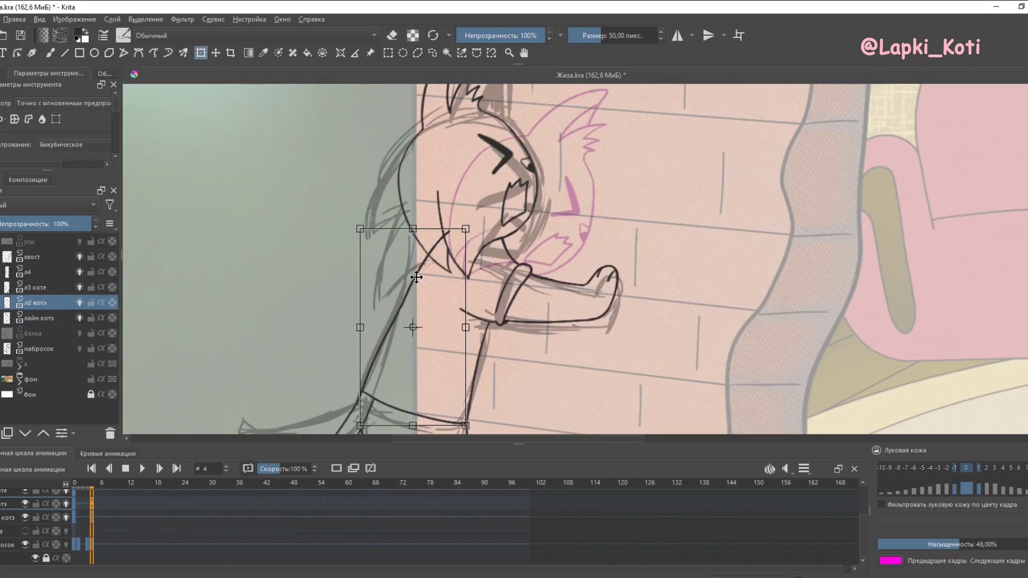
{"action": "key", "text": "b"}
{"action": "key", "text": "e"}
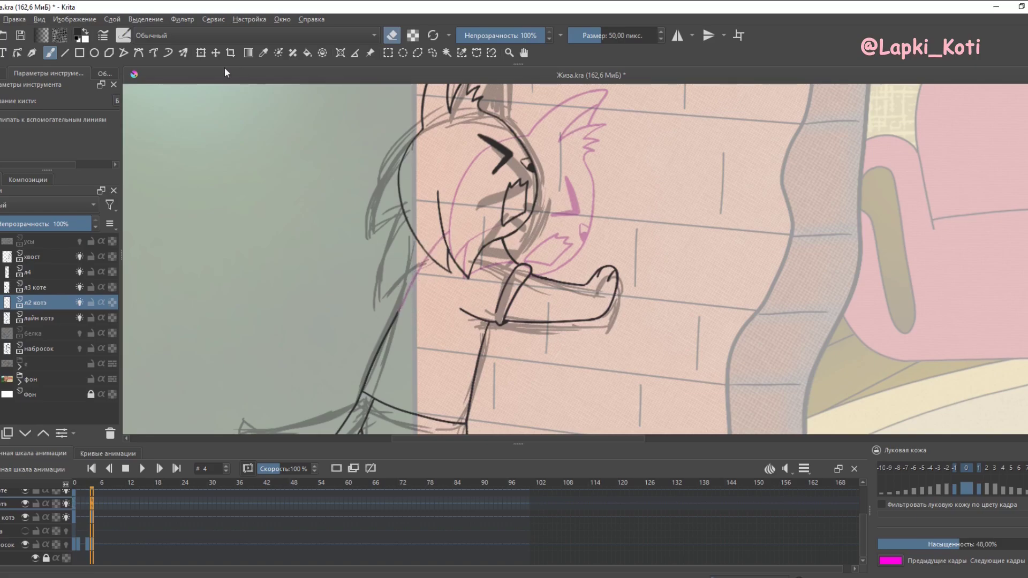
{"action": "left_click", "coordinate": [167, 52]}
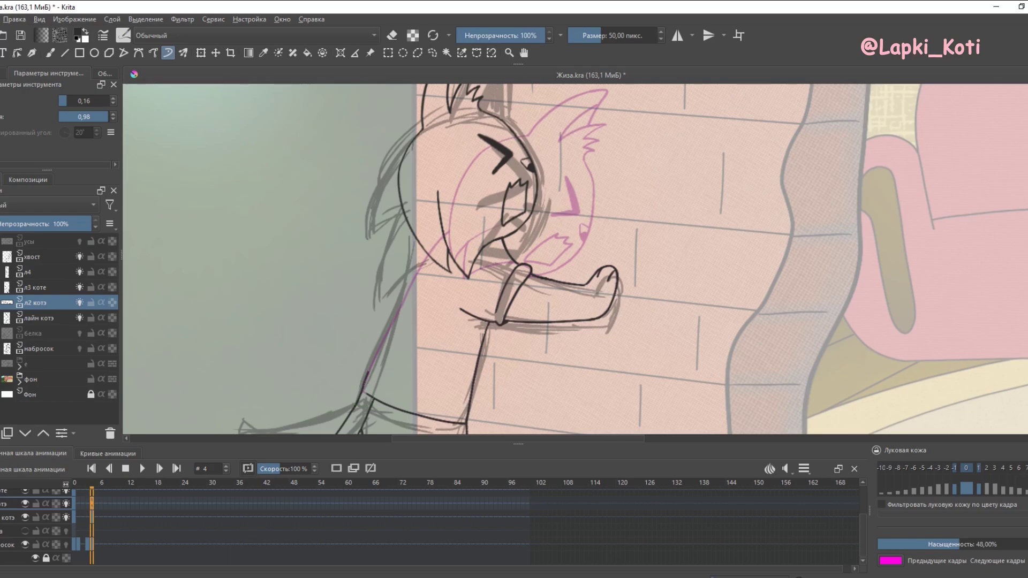
- Redraw the cat's arm line, then erase the black line down the body on лайн котэ
{"action": "scroll", "coordinate": [428, 266], "scroll_direction": "down", "scroll_amount": 2}
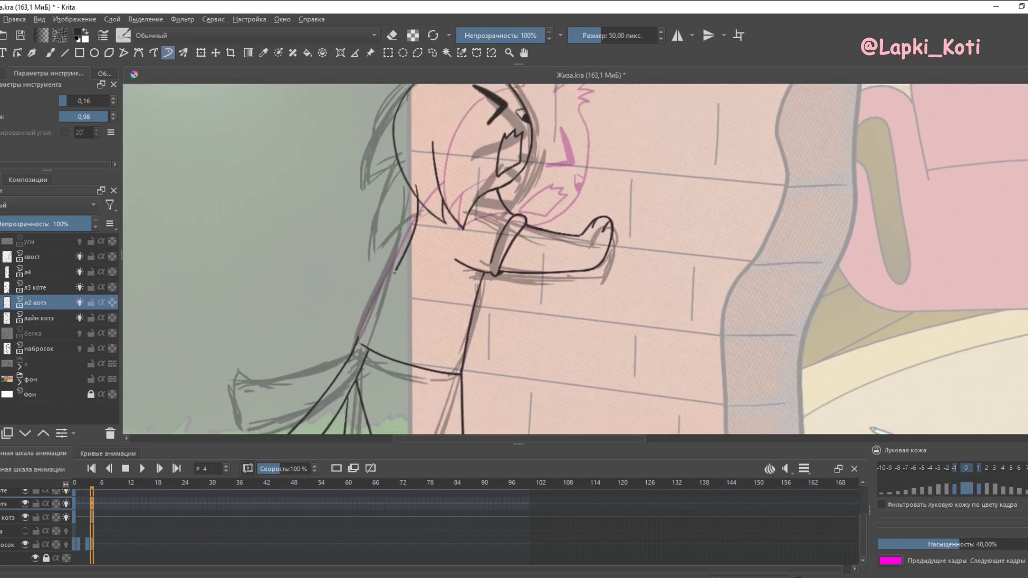
{"action": "left_click_drag", "start_coordinate": [394, 272], "coordinate": [359, 339]}
{"action": "scroll", "coordinate": [412, 253], "scroll_direction": "up", "scroll_amount": 1}
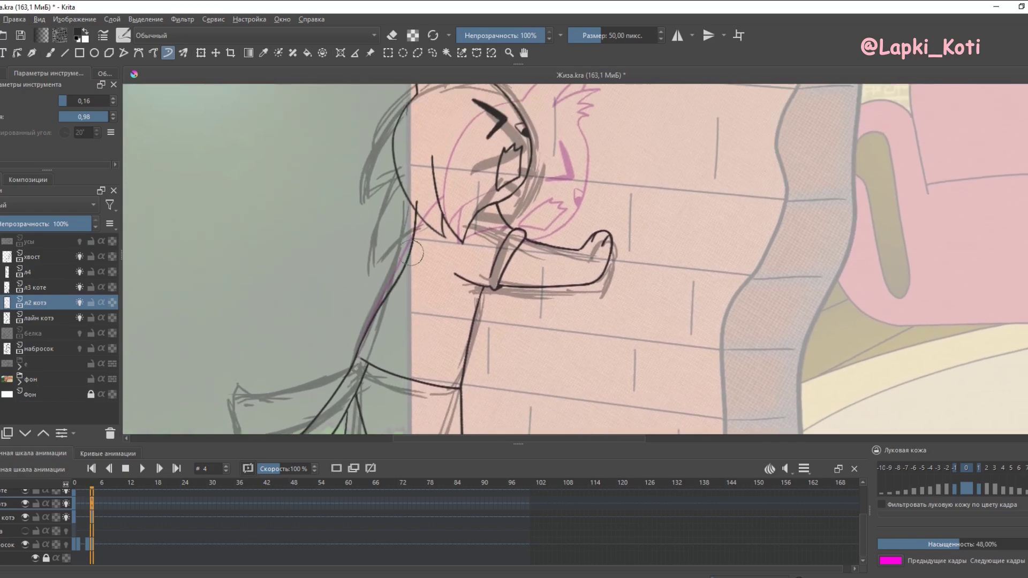
{"action": "scroll", "coordinate": [432, 294], "scroll_direction": "down", "scroll_amount": 1}
{"action": "scroll", "coordinate": [432, 294], "scroll_direction": "up", "scroll_amount": 2}
{"action": "scroll", "coordinate": [448, 120], "scroll_direction": "up", "scroll_amount": 1}
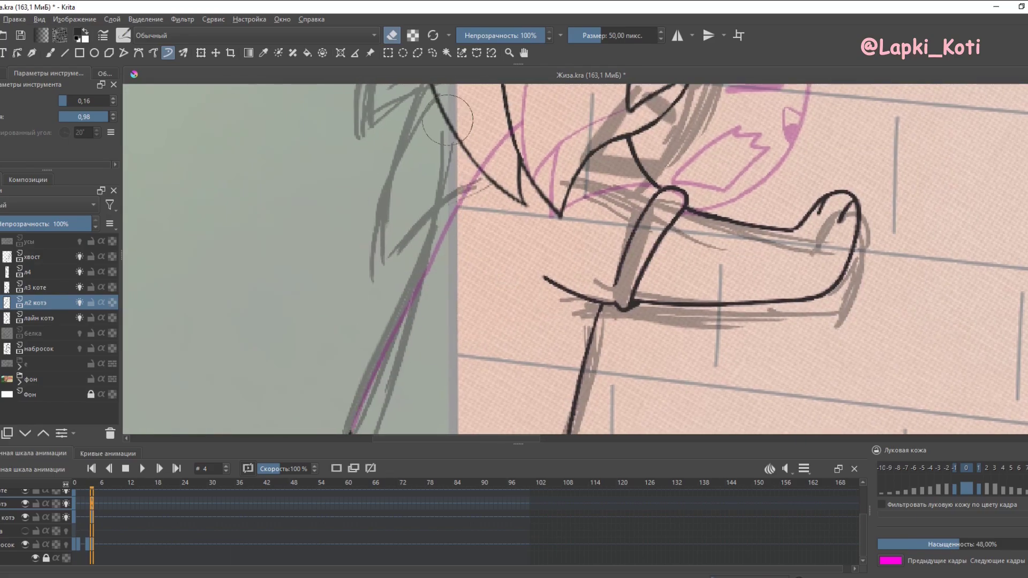
{"action": "left_click_drag", "start_coordinate": [423, 300], "coordinate": [455, 214]}
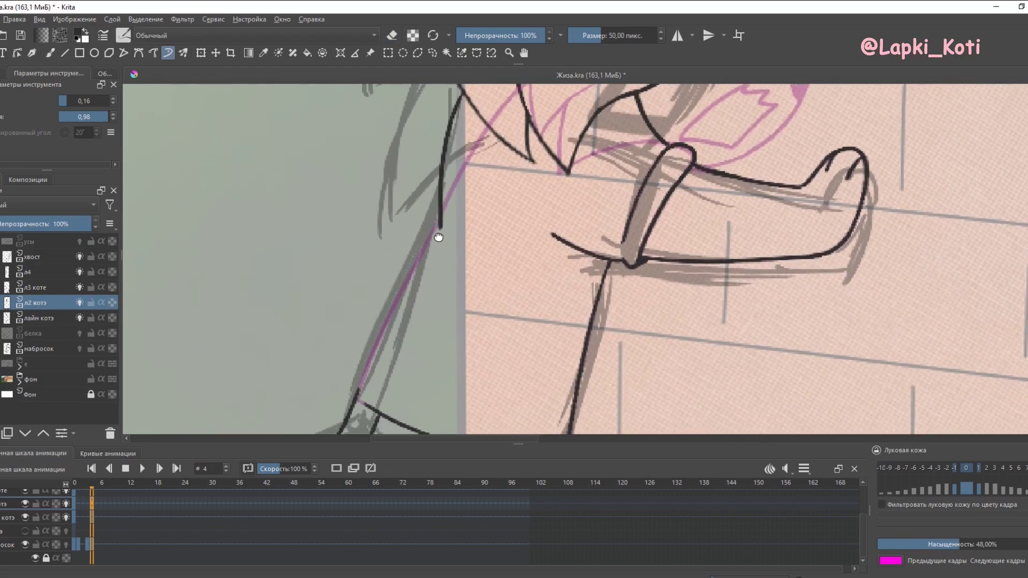
{"action": "left_click_drag", "start_coordinate": [393, 362], "coordinate": [281, 323]}
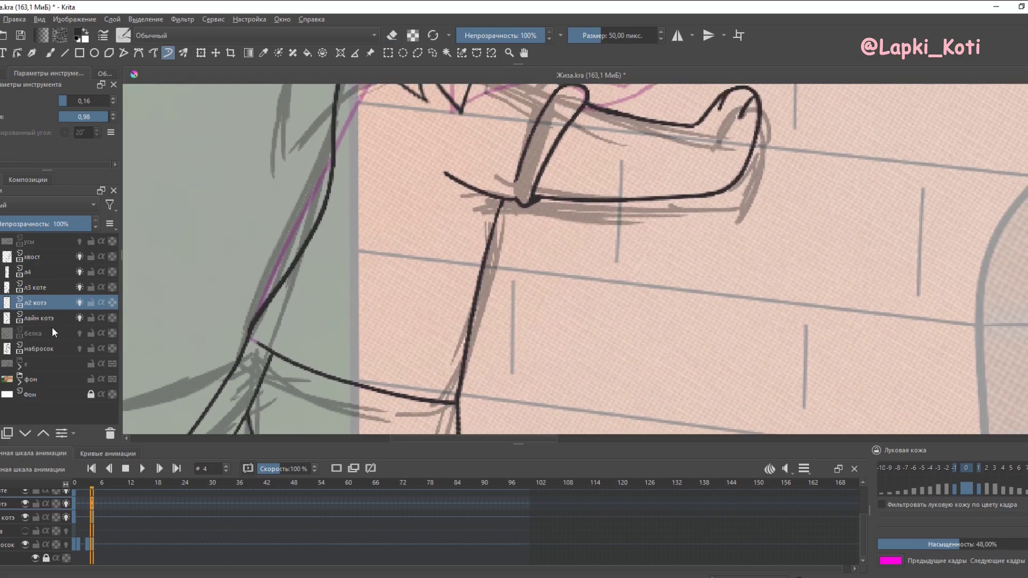
{"action": "key", "text": "Page_Down"}
{"action": "key", "text": "e"}
{"action": "left_click_drag", "start_coordinate": [515, 182], "coordinate": [477, 305]}
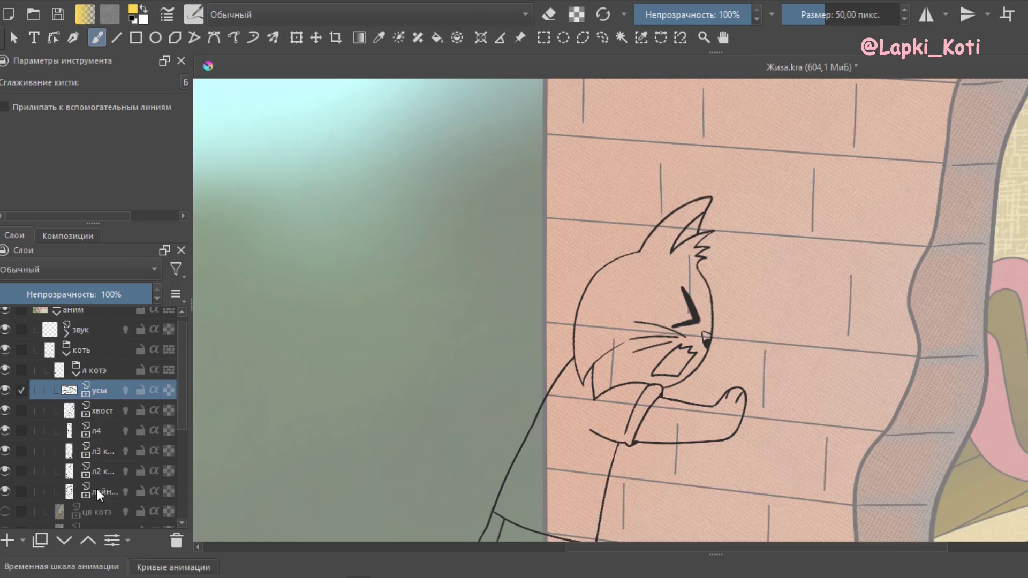
- Freehand-select the cat's head on its main line-art layer
{"action": "left_click", "coordinate": [97, 492]}
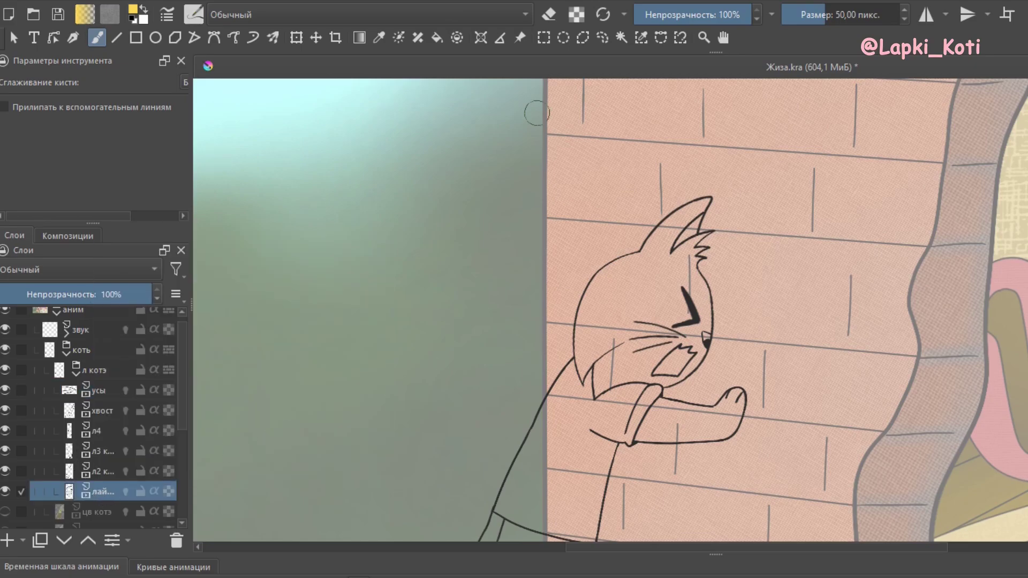
{"action": "left_click", "coordinate": [601, 37]}
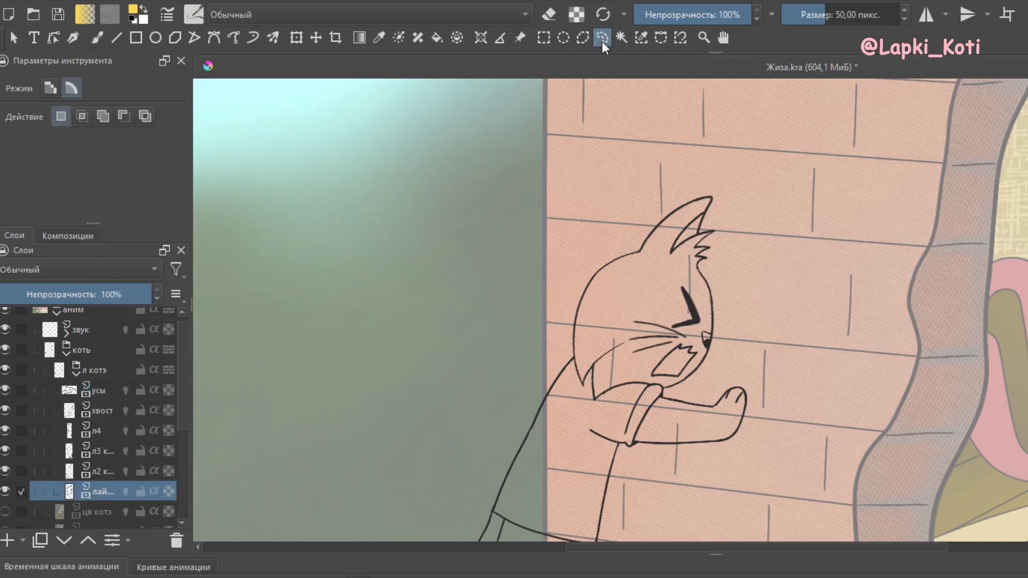
{"action": "mouse_move", "coordinate": [723, 191]}
{"action": "left_mouse_down"}
{"action": "mouse_move", "coordinate": [638, 282]}
{"action": "mouse_move", "coordinate": [722, 193]}
{"action": "left_mouse_up"}
{"action": "scroll", "coordinate": [715, 251], "scroll_direction": "up", "scroll_amount": 3}
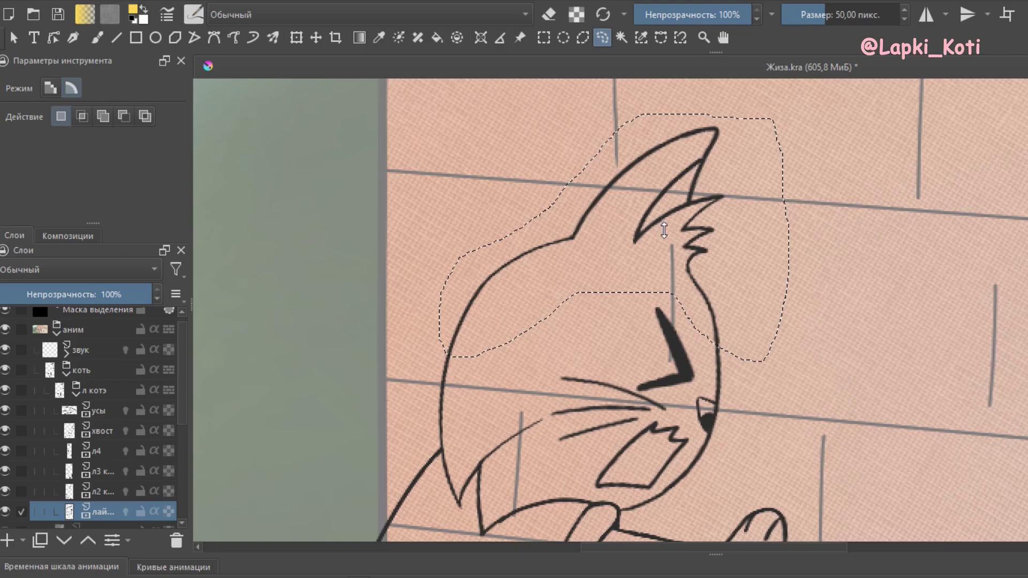
- Warp the head to bend its ears and top, then reshape its right side
{"action": "key", "text": "ctrl+t"}
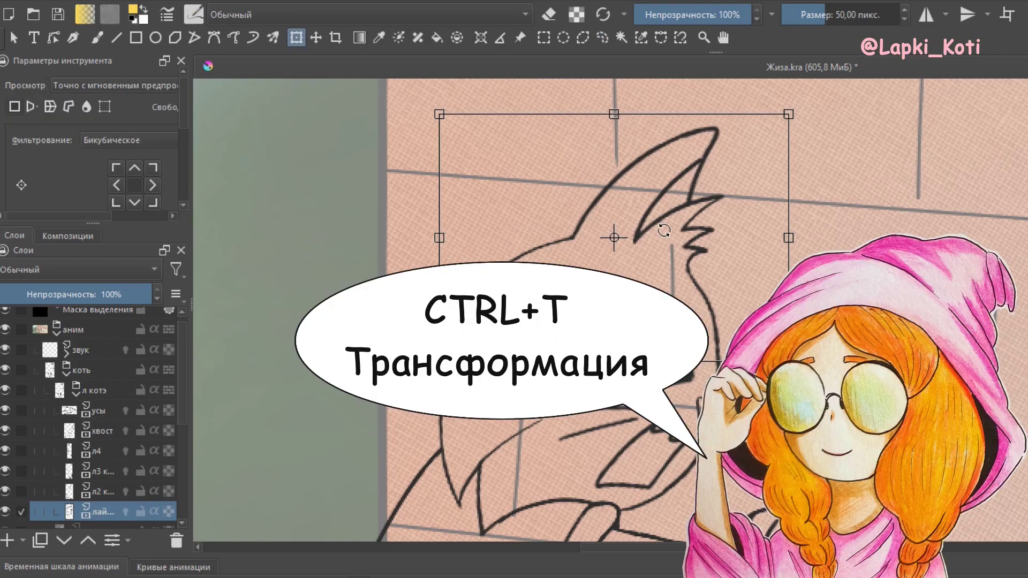
{"action": "right_click", "coordinate": [663, 231]}
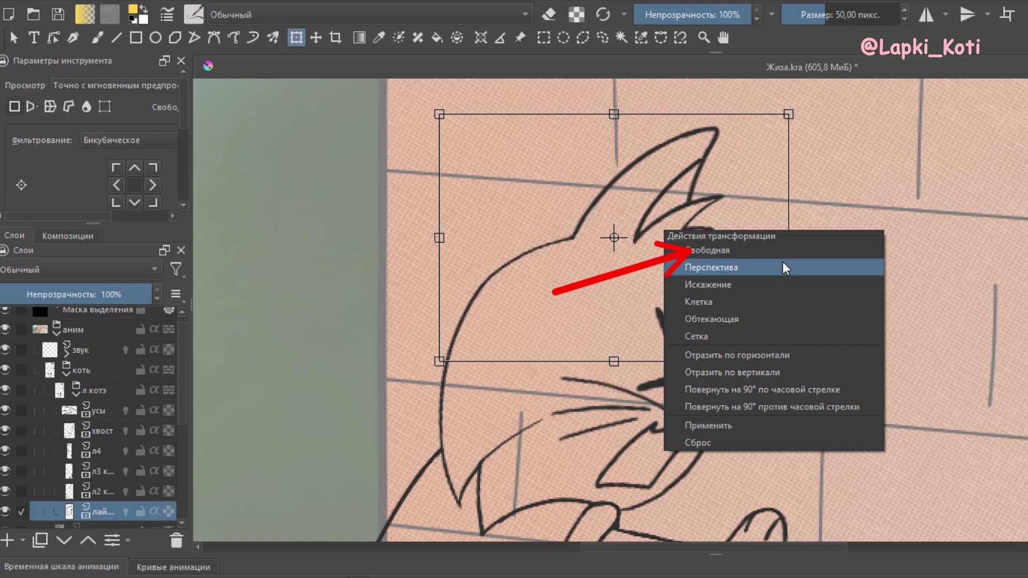
{"action": "left_click", "coordinate": [726, 288]}
{"action": "left_click_drag", "start_coordinate": [789, 114], "coordinate": [801, 133]}
{"action": "left_click_drag", "start_coordinate": [614, 114], "coordinate": [631, 127]}
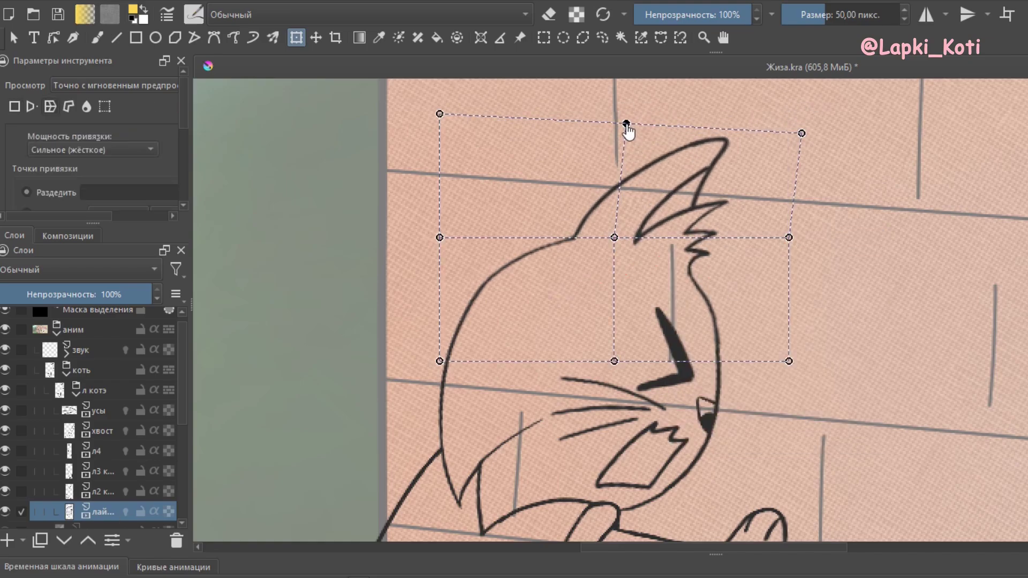
{"action": "key", "text": "Return"}
{"action": "left_click_drag", "start_coordinate": [792, 123], "coordinate": [797, 143]}
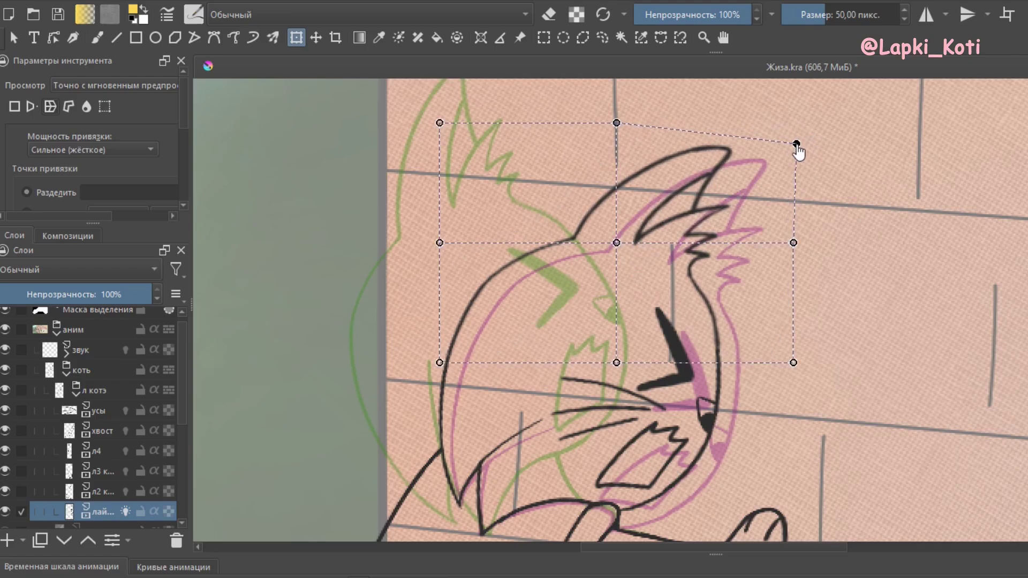
{"action": "left_click_drag", "start_coordinate": [794, 243], "coordinate": [786, 261]}
{"action": "left_click_drag", "start_coordinate": [793, 363], "coordinate": [797, 364]}
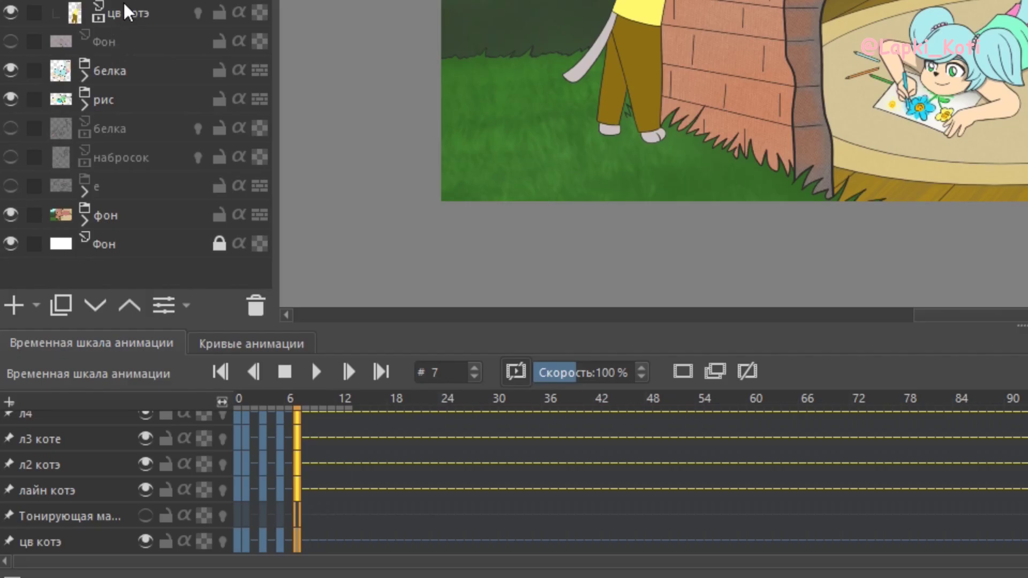
- Copy keyframes 0–6 to start at frame 8
{"action": "left_click", "coordinate": [243, 490]}
{"action": "left_click", "coordinate": [298, 492]}
{"action": "scroll", "coordinate": [107, 500], "scroll_direction": "up", "scroll_amount": 3}
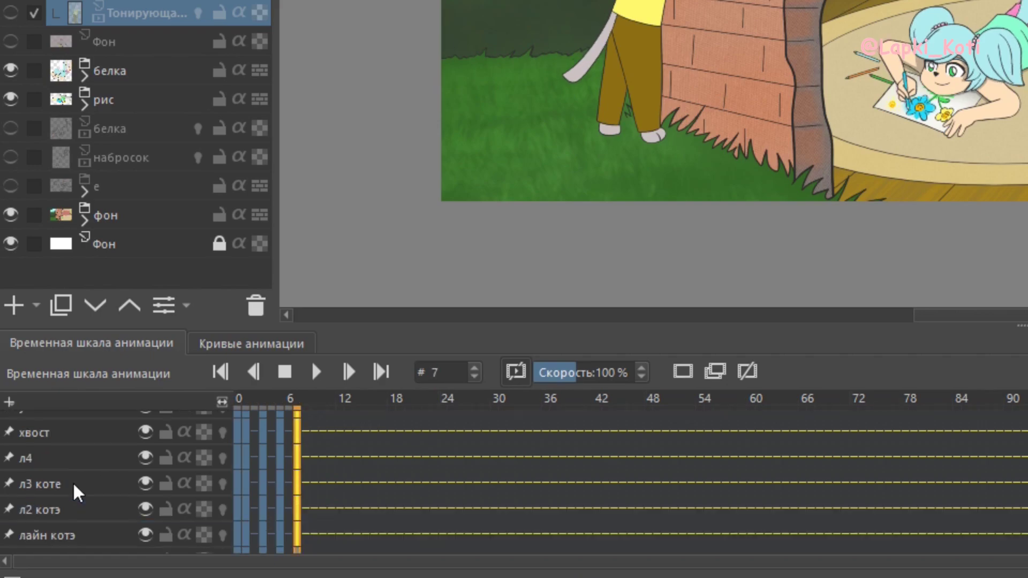
{"action": "scroll", "coordinate": [108, 500], "scroll_direction": "up", "scroll_amount": 1}
{"action": "left_click_drag", "start_coordinate": [240, 428], "coordinate": [315, 425]}
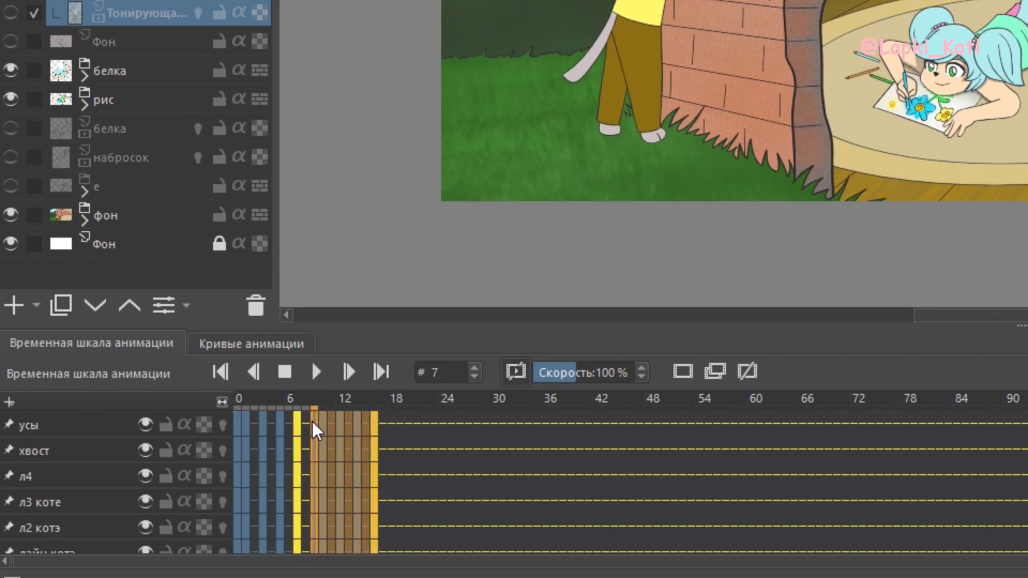
{"action": "left_click", "coordinate": [314, 429]}
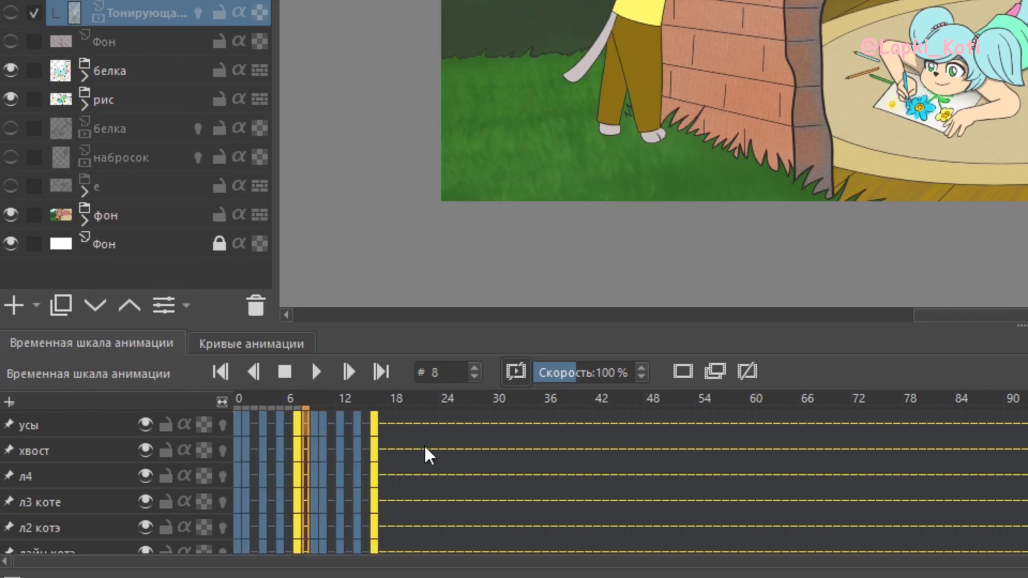
{"action": "key", "text": "Right"}
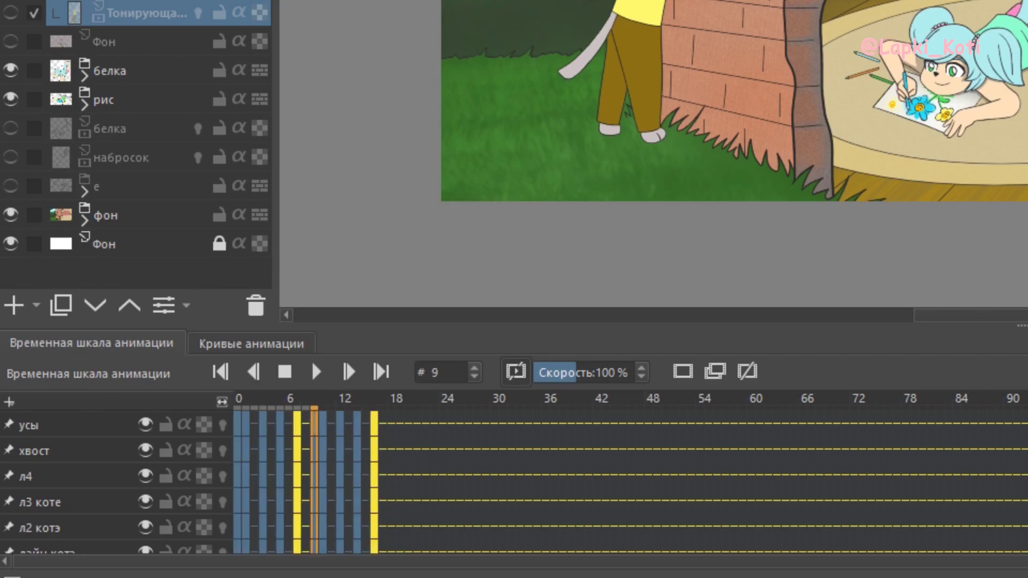
{"action": "scroll", "coordinate": [372, 492], "scroll_direction": "down", "scroll_amount": 1}
- Label the copied frames 8–15 orange on all rows
{"action": "left_click_drag", "start_coordinate": [377, 511], "coordinate": [313, 428]}
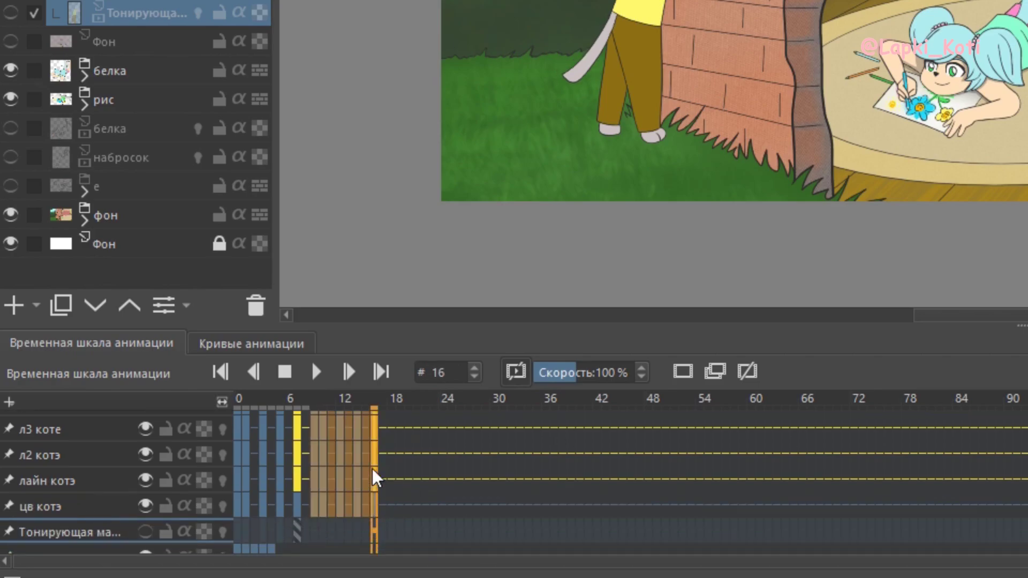
{"action": "right_click", "coordinate": [373, 476]}
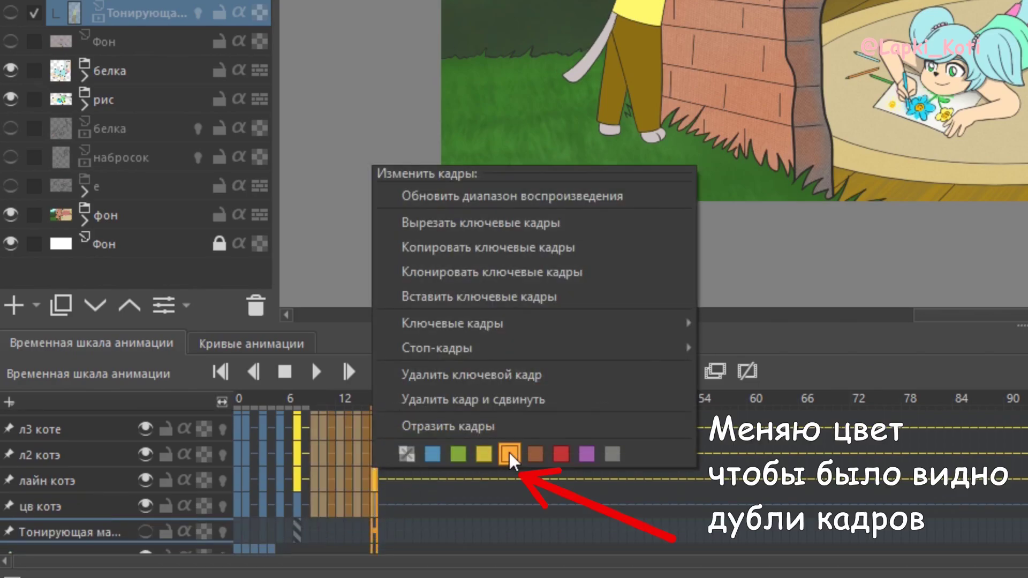
{"action": "left_click", "coordinate": [509, 455]}
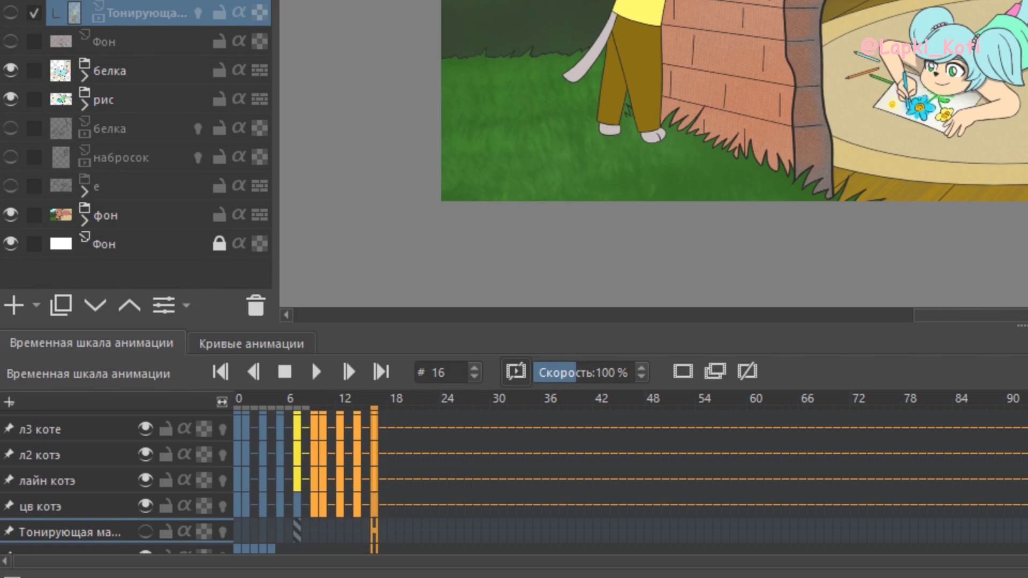
- Copy the frame 0–15 block to start at frame 18, extending to frame 34
{"action": "scroll", "coordinate": [252, 482], "scroll_direction": "up", "scroll_amount": 1}
{"action": "left_click", "coordinate": [240, 428], "text": "shift"}
{"action": "left_click_drag", "start_coordinate": [241, 436], "coordinate": [399, 436]}
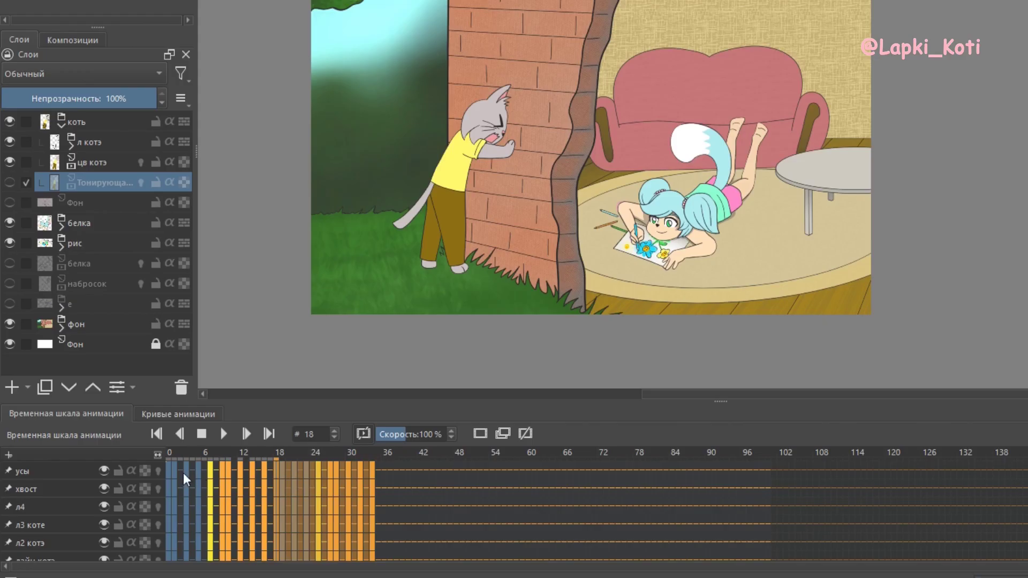
{"action": "left_click_drag", "start_coordinate": [166, 468], "coordinate": [372, 475]}
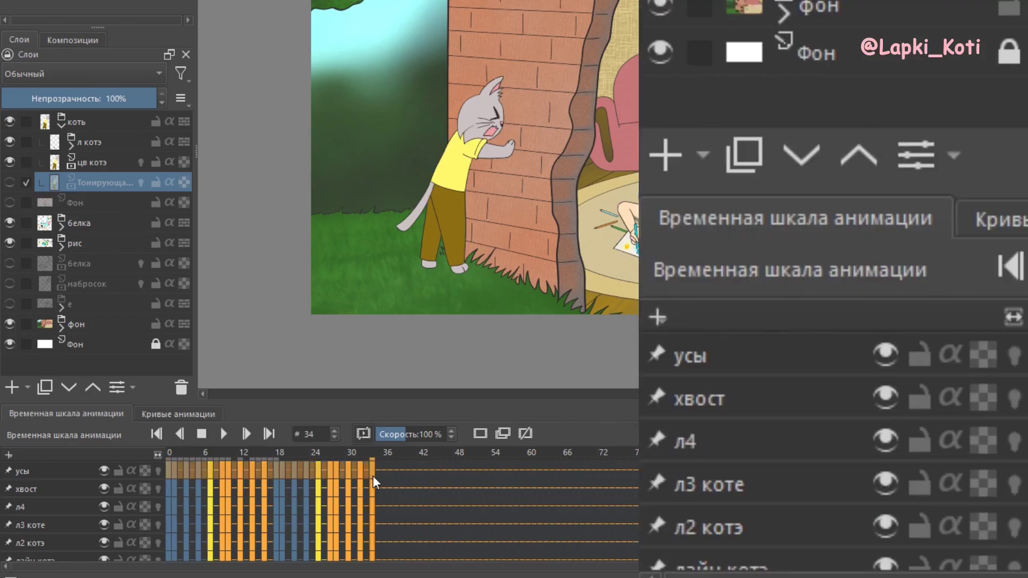
- Preview the extended animation, hide the цв котэ colour layer and select the л котэ group
{"action": "left_click", "coordinate": [226, 441]}
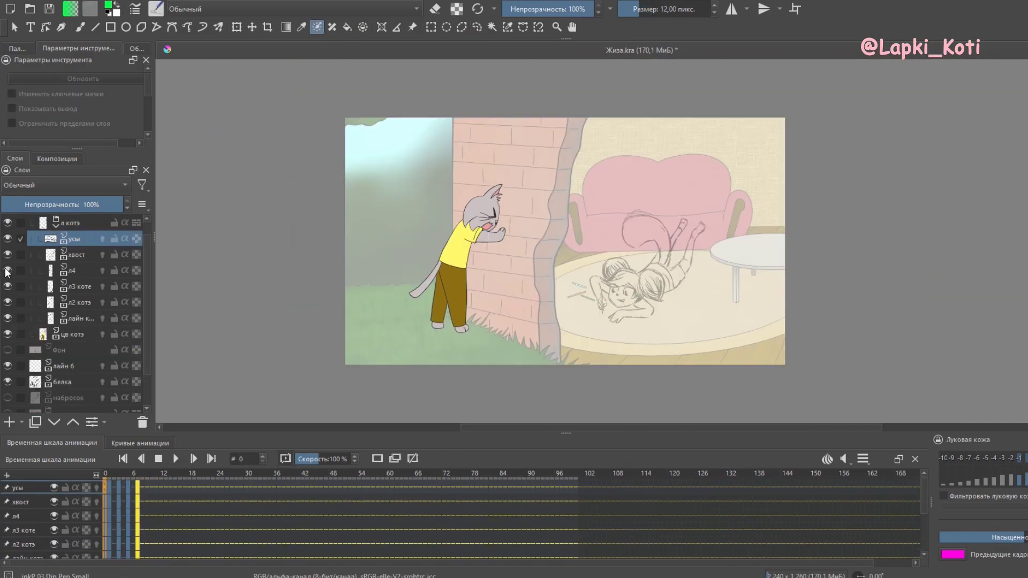
{"action": "left_click", "coordinate": [8, 334]}
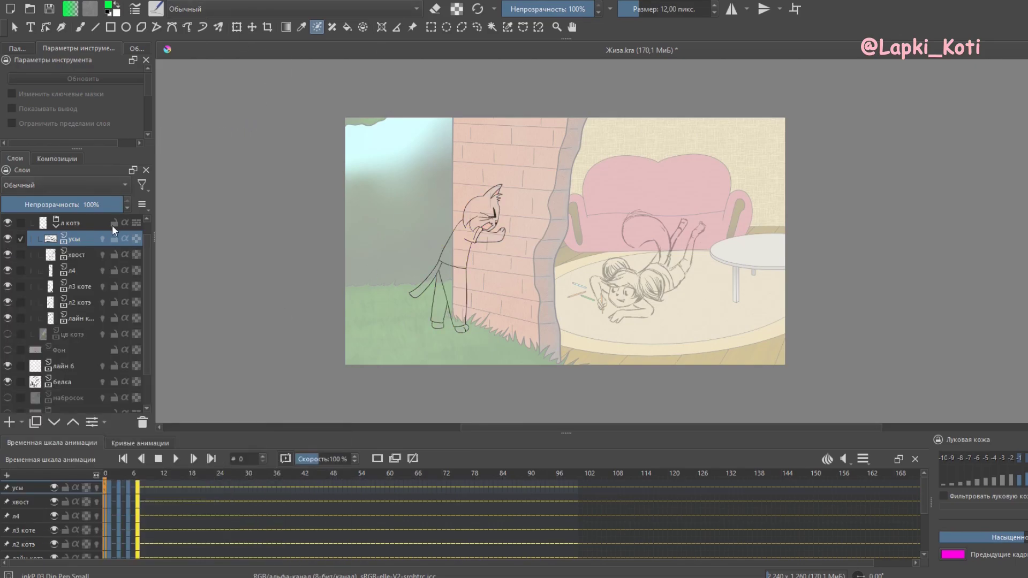
{"action": "left_click", "coordinate": [89, 223]}
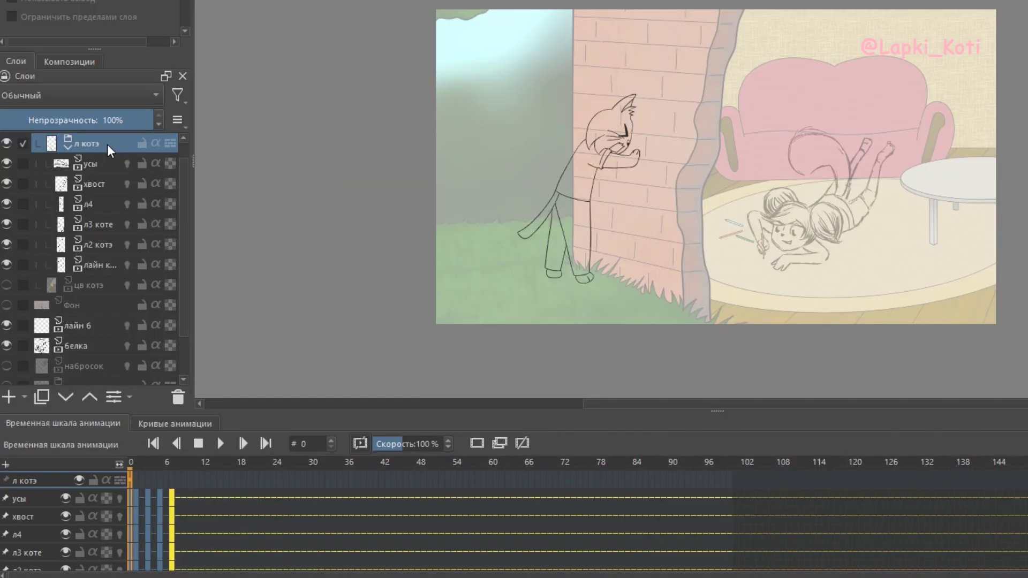
{"action": "right_click", "coordinate": [87, 223]}
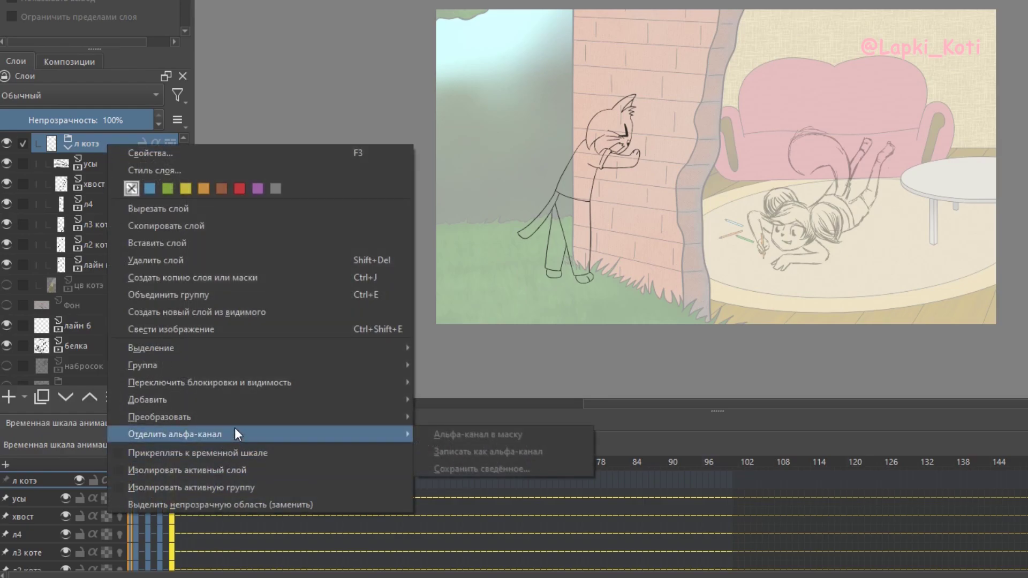
{"action": "mouse_move", "coordinate": [147, 399]}
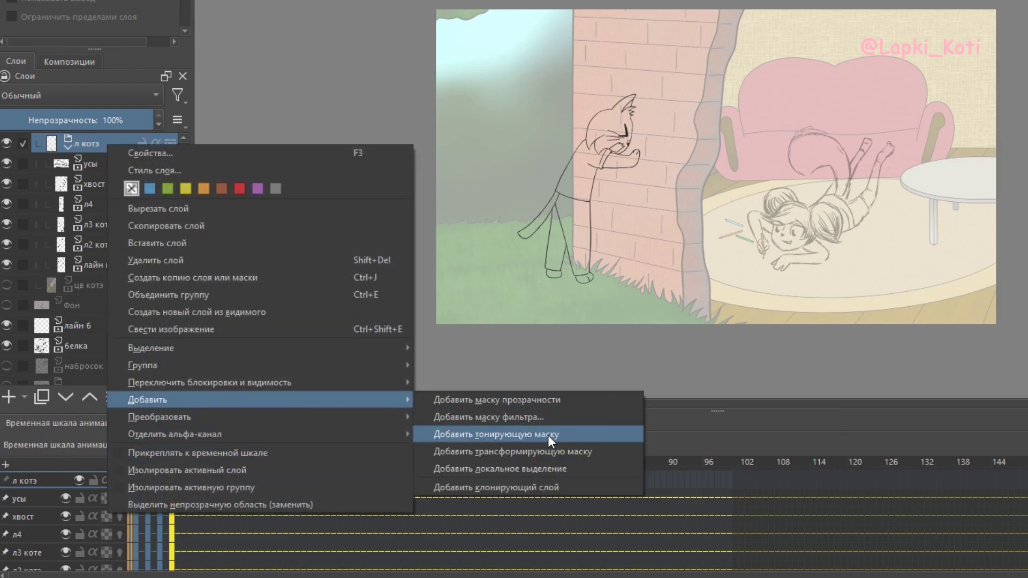
- Add a colorize mask to л котэ and paint the green outline and pink cheek strokes
{"action": "left_click", "coordinate": [520, 435]}
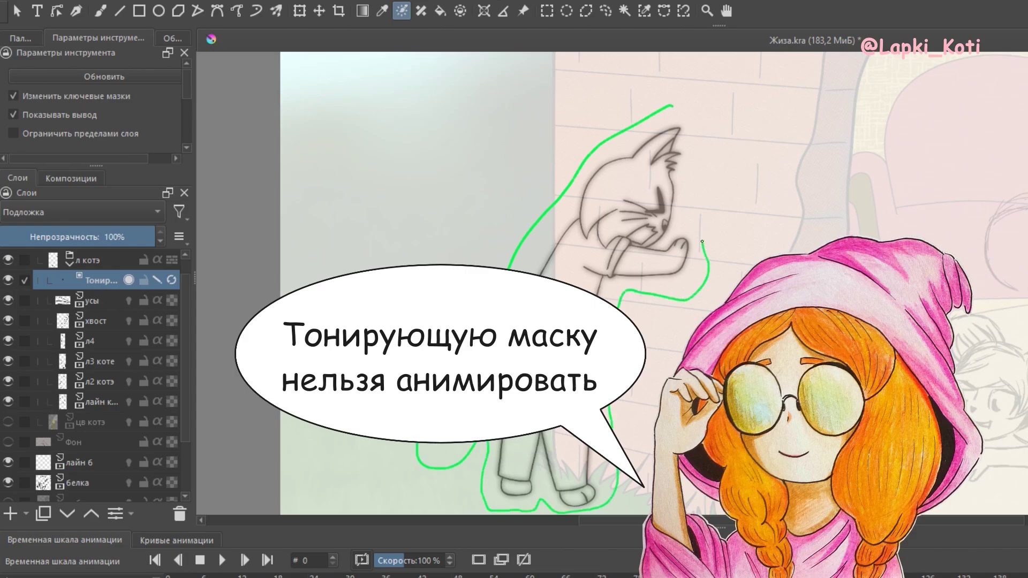
{"action": "left_click_drag", "start_coordinate": [671, 107], "coordinate": [686, 108]}
{"action": "right_click", "coordinate": [624, 230]}
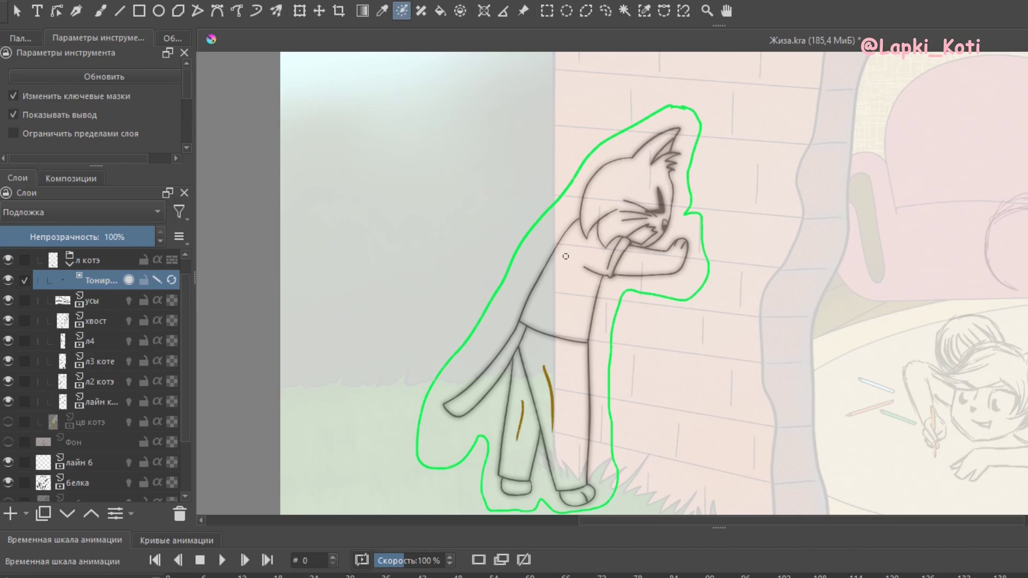
{"action": "right_click", "coordinate": [565, 256]}
{"action": "right_click", "coordinate": [593, 261]}
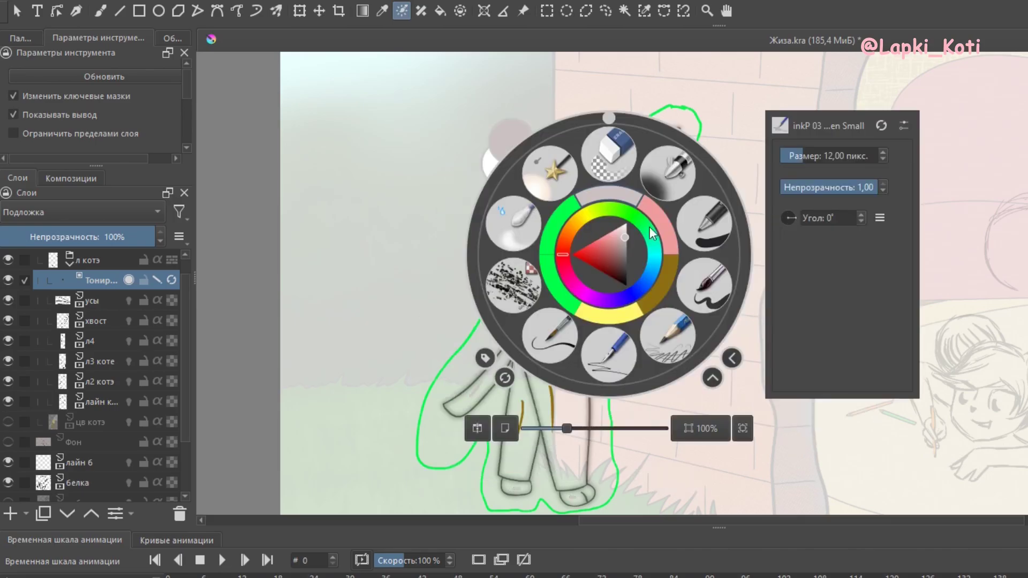
- Paint a yellow key stroke on the cat's shirt
{"action": "scroll", "coordinate": [690, 141], "scroll_direction": "up", "scroll_amount": 5}
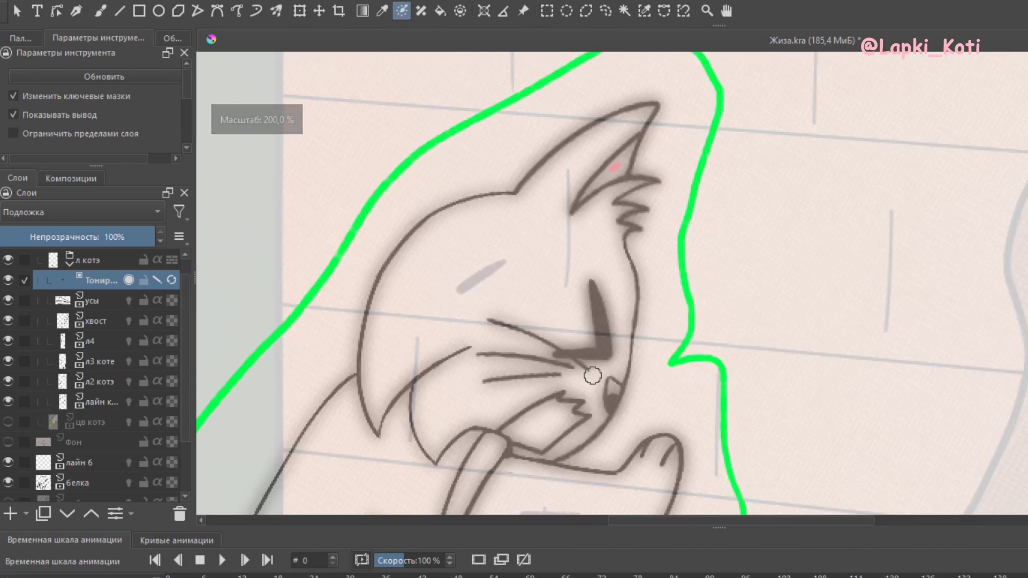
{"action": "left_click_drag", "start_coordinate": [558, 430], "coordinate": [787, 165]}
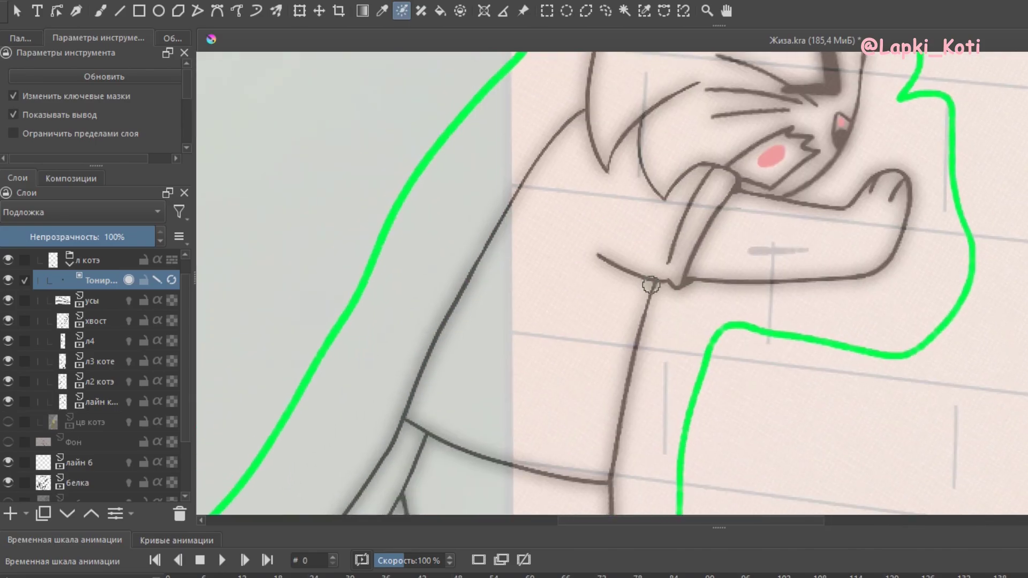
{"action": "right_click", "coordinate": [712, 342]}
{"action": "scroll", "coordinate": [592, 382], "scroll_direction": "down", "scroll_amount": 4}
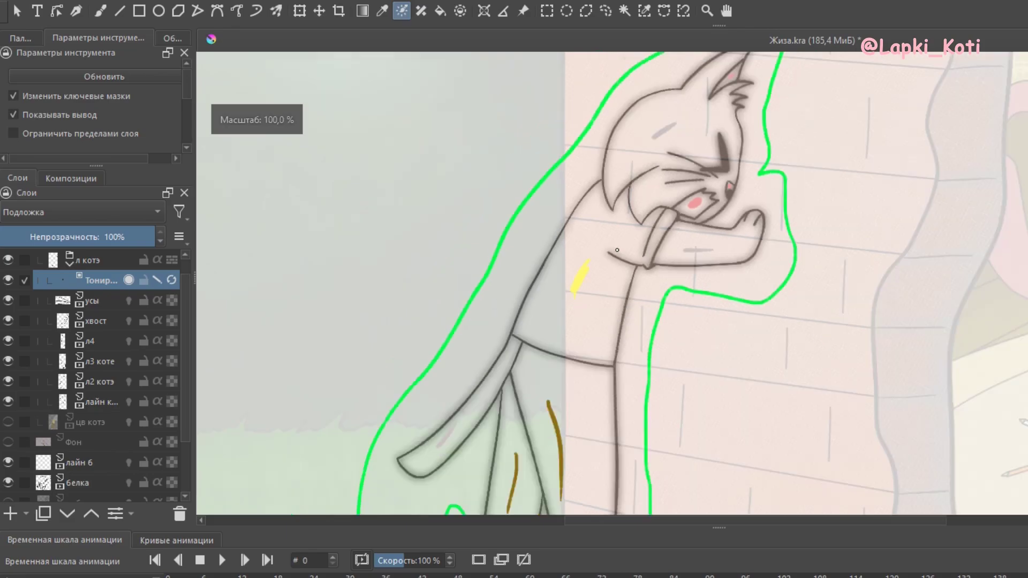
{"action": "scroll", "coordinate": [616, 309], "scroll_direction": "down", "scroll_amount": 2}
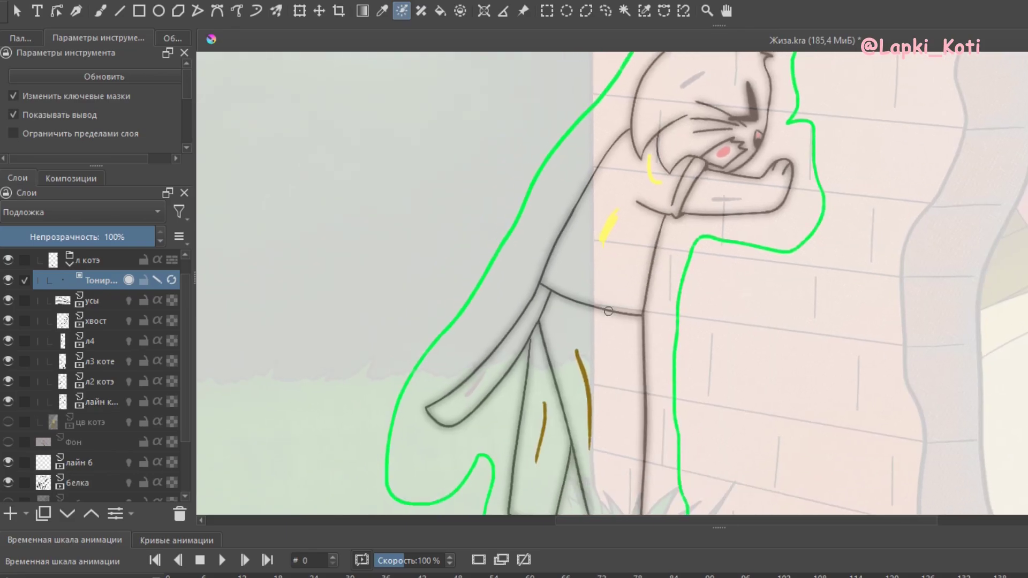
{"action": "scroll", "coordinate": [608, 311], "scroll_direction": "down", "scroll_amount": 5}
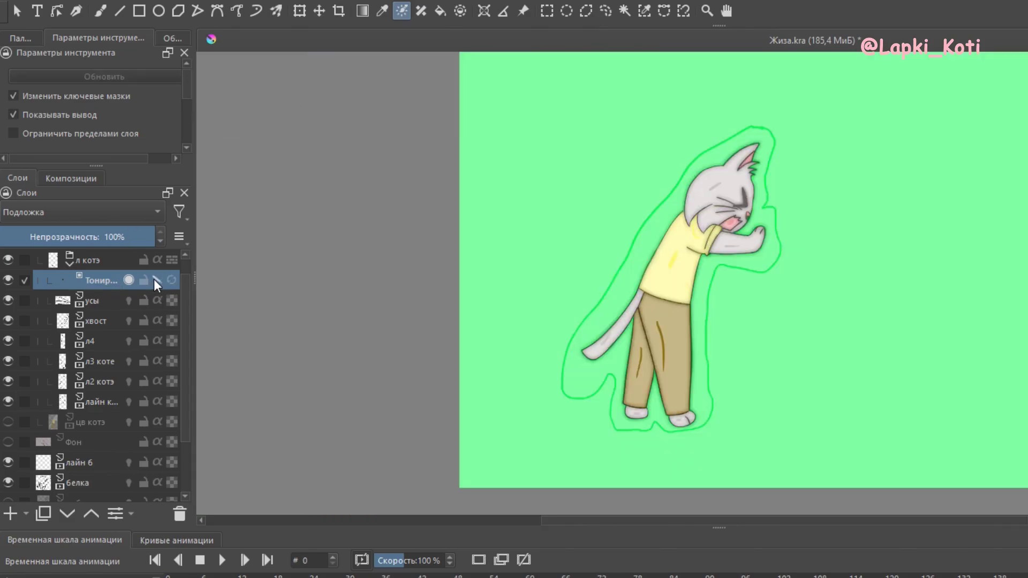
- Hide the key strokes, make the green surround transparent and update the colorize mask
{"action": "left_click", "coordinate": [156, 281]}
{"action": "scroll", "coordinate": [187, 111], "scroll_direction": "down", "scroll_amount": 2}
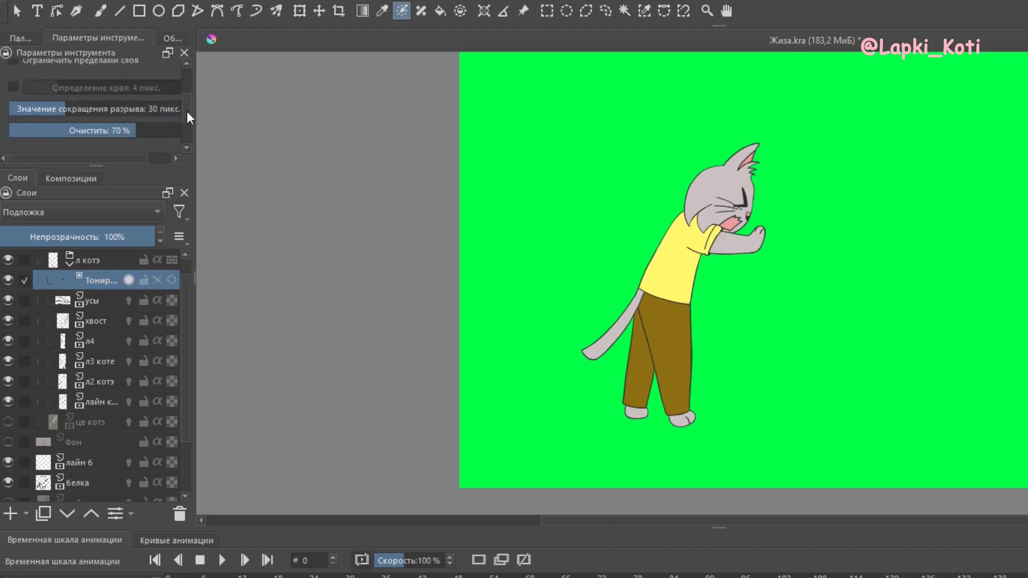
{"action": "scroll", "coordinate": [190, 117], "scroll_direction": "down", "scroll_amount": 1}
{"action": "scroll", "coordinate": [190, 125], "scroll_direction": "down", "scroll_amount": 2}
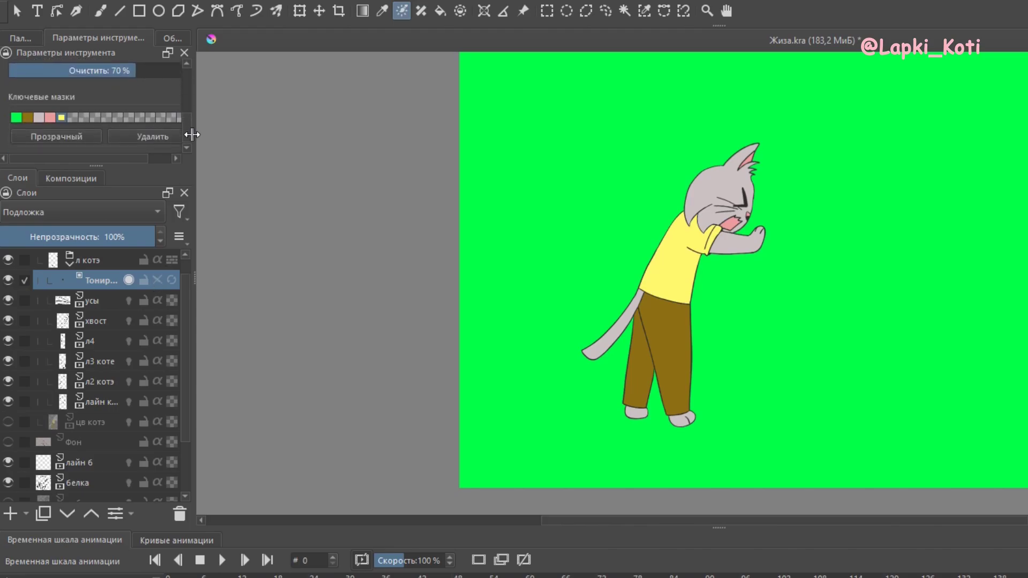
{"action": "left_click", "coordinate": [75, 136]}
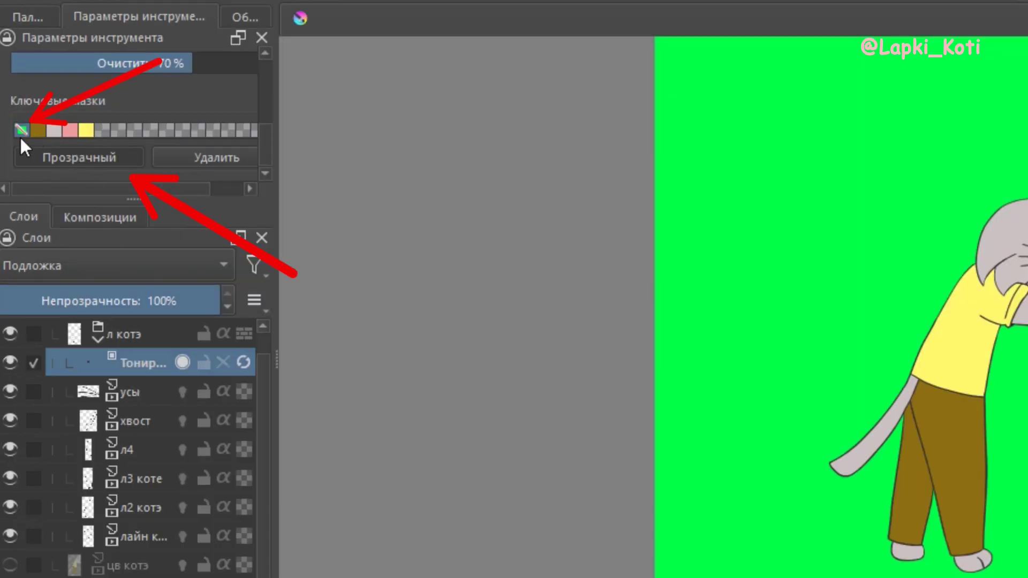
{"action": "left_click", "coordinate": [243, 363]}
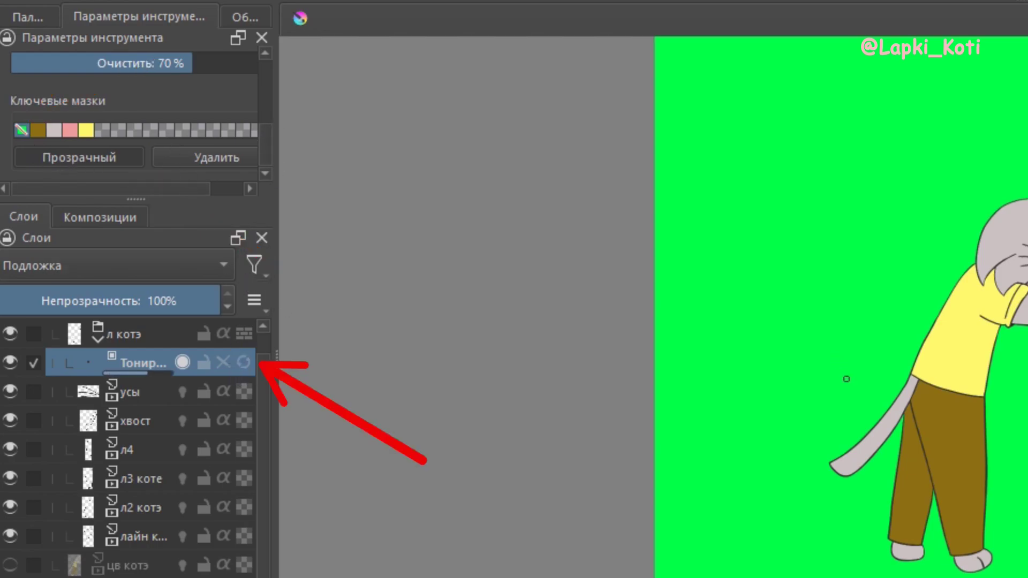
{"action": "scroll", "coordinate": [845, 380], "scroll_direction": "down", "scroll_amount": 1}
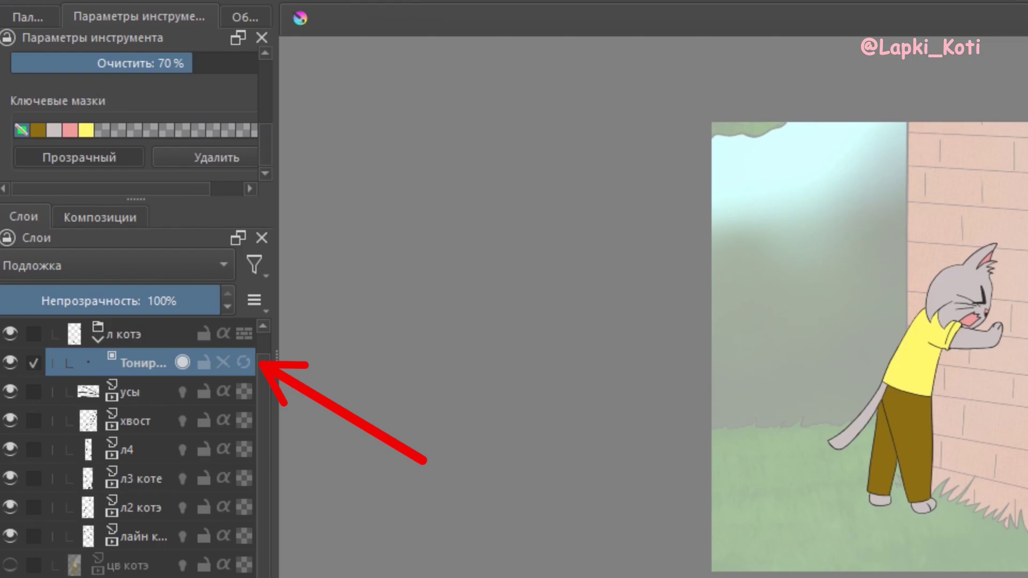
- Convert the cat's colorize mask into a normal paint layer
{"action": "scroll", "coordinate": [977, 343], "scroll_direction": "up", "scroll_amount": 3}
{"action": "scroll", "coordinate": [976, 343], "scroll_direction": "up", "scroll_amount": 1}
{"action": "scroll", "coordinate": [977, 344], "scroll_direction": "down", "scroll_amount": 4}
{"action": "scroll", "coordinate": [977, 343], "scroll_direction": "up", "scroll_amount": 1}
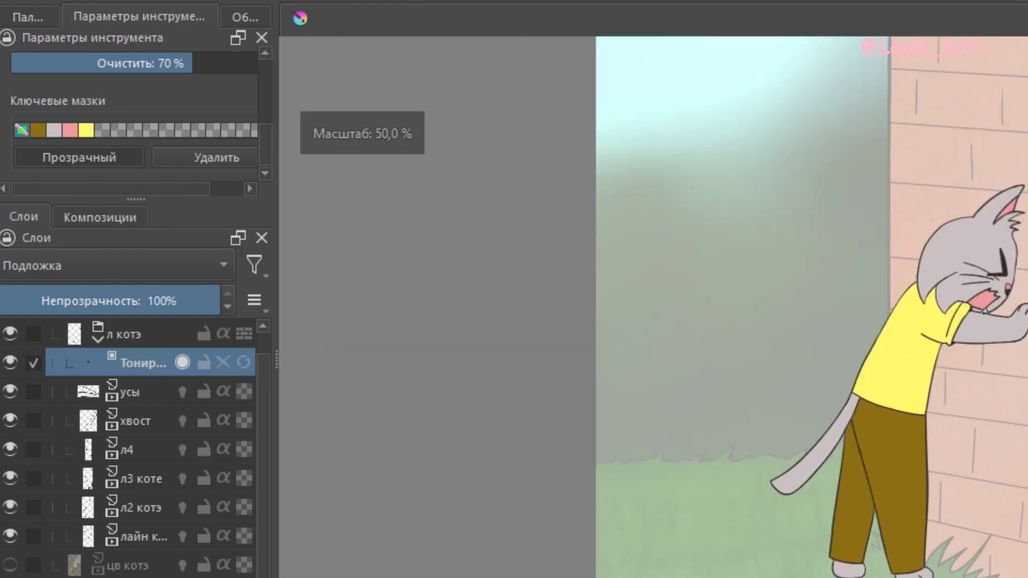
{"action": "right_click", "coordinate": [94, 284]}
{"action": "mouse_move", "coordinate": [147, 538]}
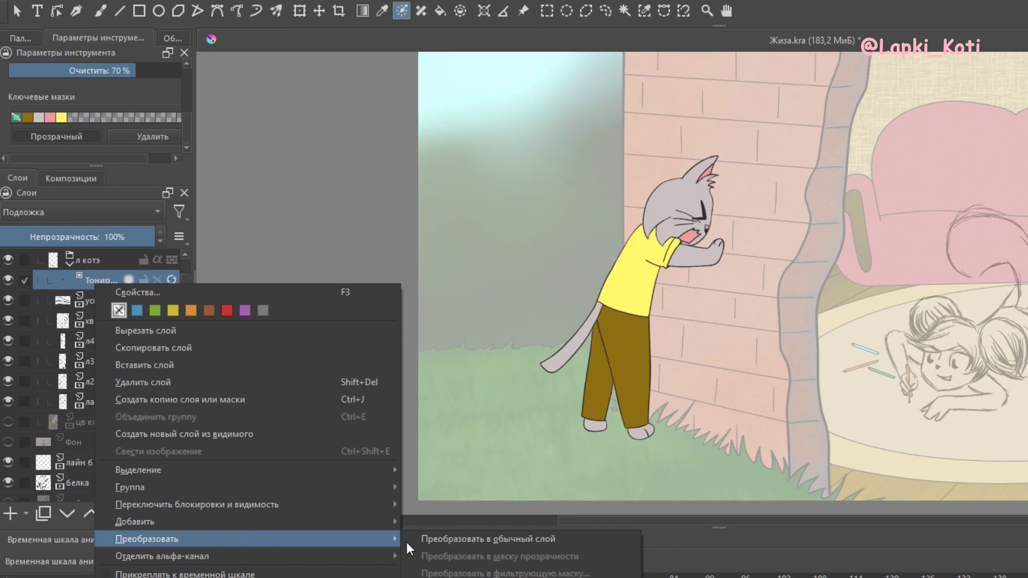
{"action": "left_click", "coordinate": [457, 537]}
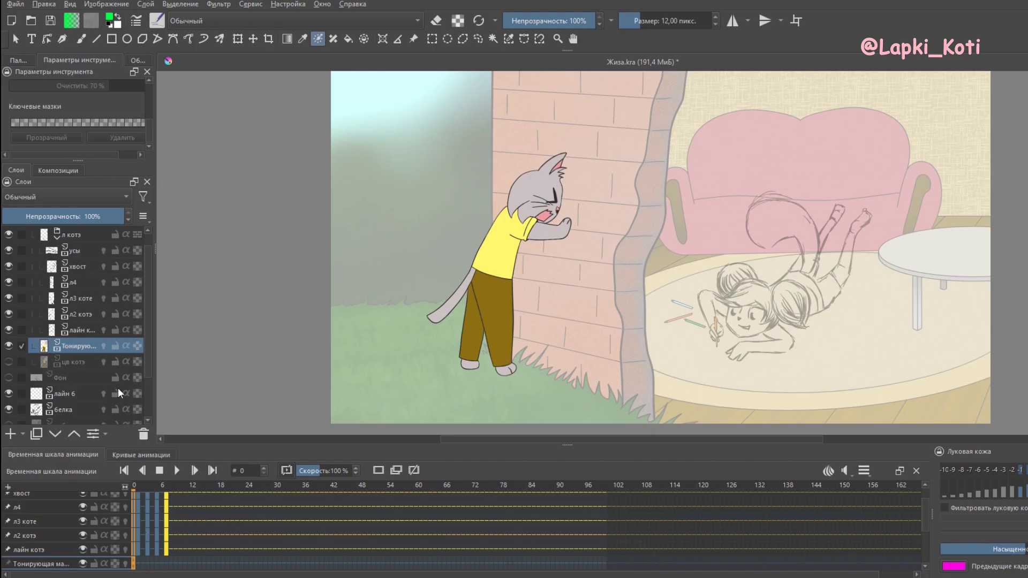
- Duplicate the colour layer, shift the copy's keyframe from frame 0 to 1, and select frames 3–7
{"action": "key", "text": "ctrl+j"}
{"action": "left_click", "coordinate": [134, 564]}
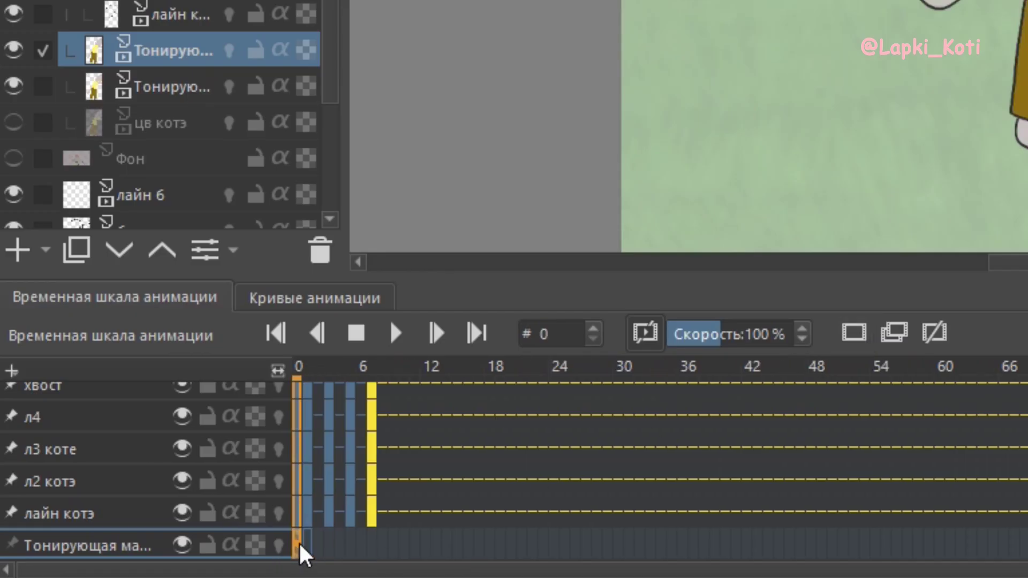
{"action": "left_click_drag", "start_coordinate": [303, 553], "coordinate": [313, 516]}
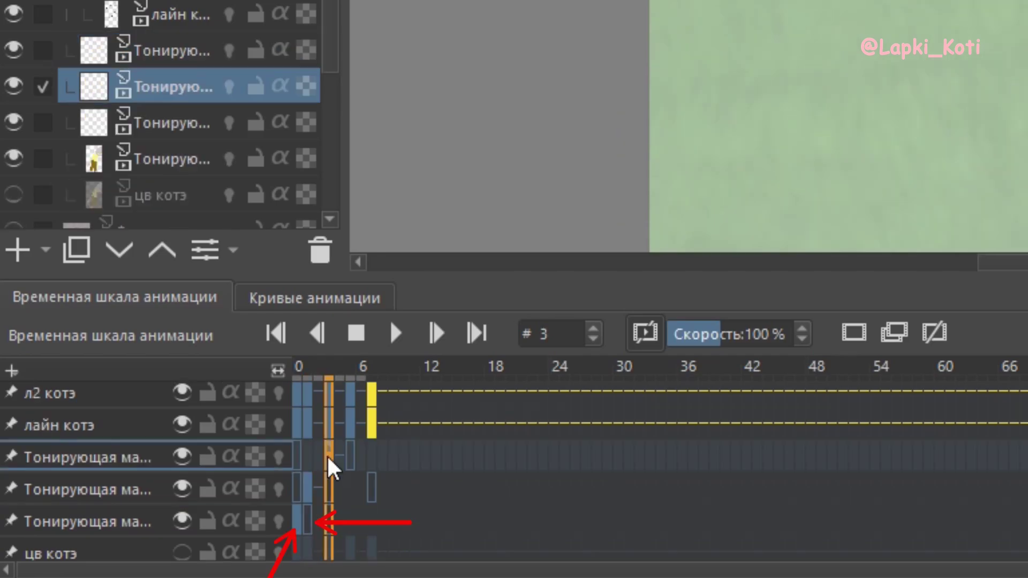
{"action": "left_click_drag", "start_coordinate": [328, 457], "coordinate": [371, 460]}
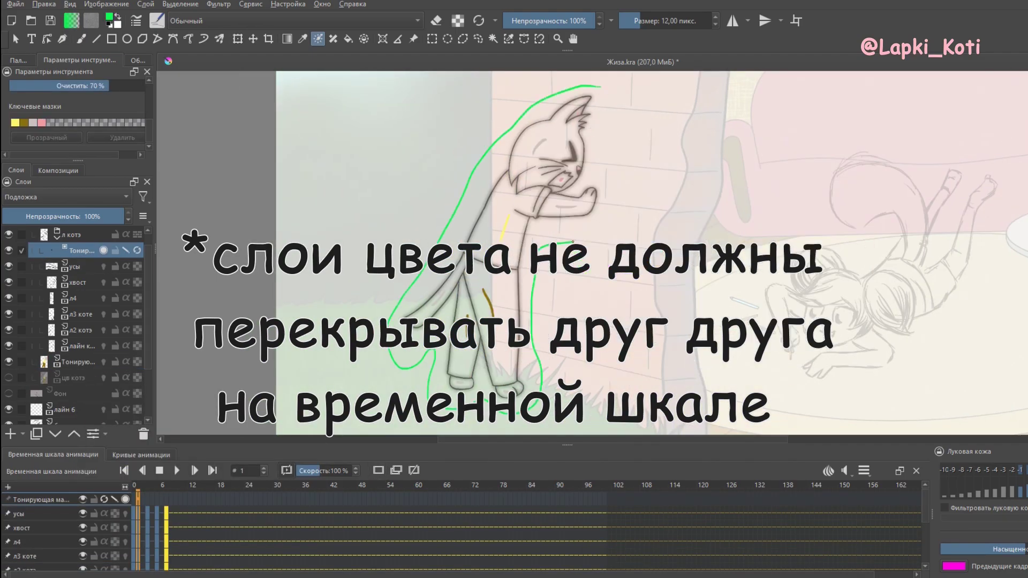
- Turn the new finished colour mask into a paint layer
{"action": "left_click", "coordinate": [124, 248]}
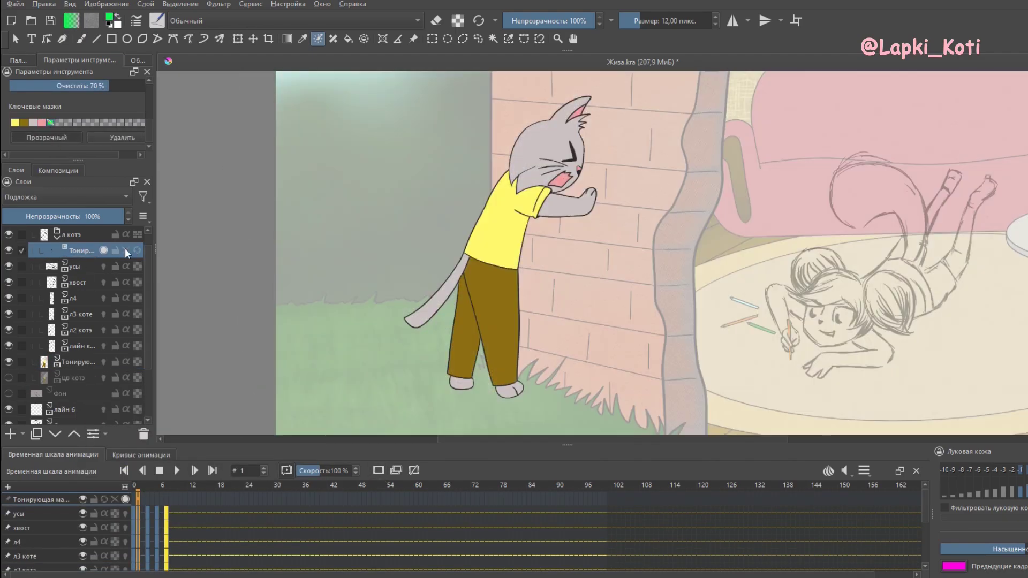
{"action": "left_click", "coordinate": [124, 250]}
{"action": "right_click", "coordinate": [124, 252]}
{"action": "left_click", "coordinate": [426, 504]}
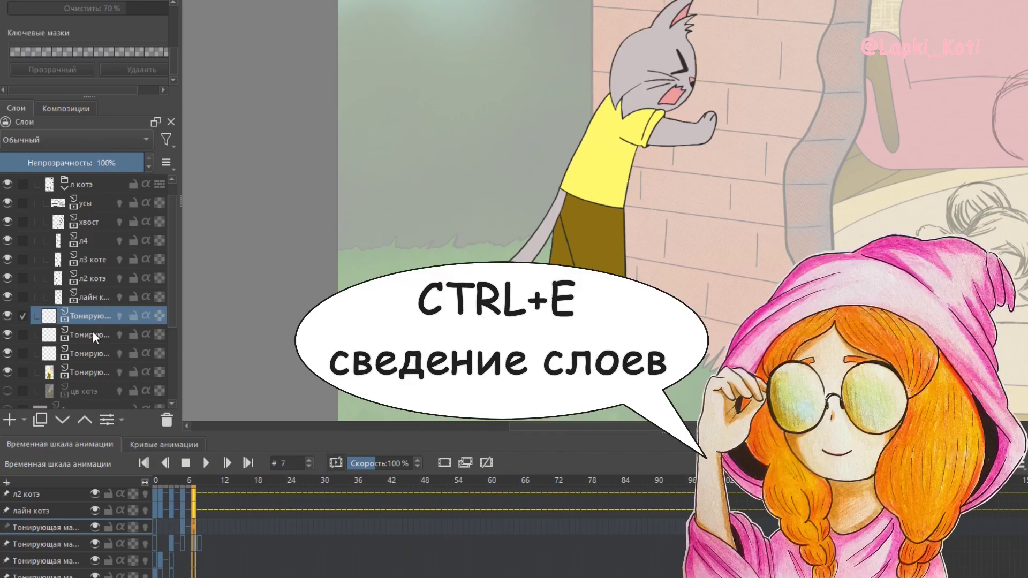
- Merge the four colour layers into one, check frames 0 and 8, and play the animation
{"action": "left_click", "coordinate": [97, 371], "text": "shift"}
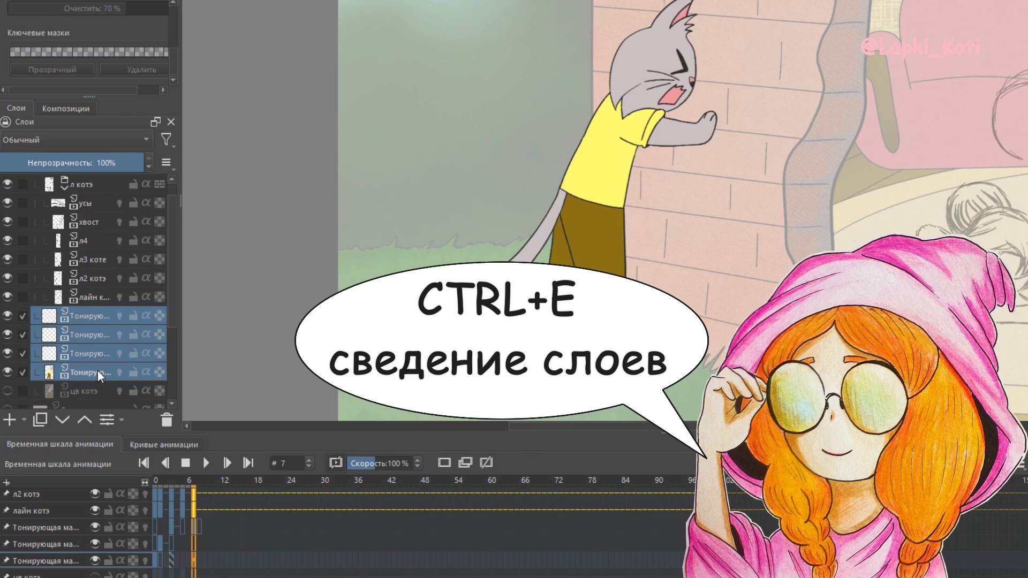
{"action": "key", "text": "ctrl+e"}
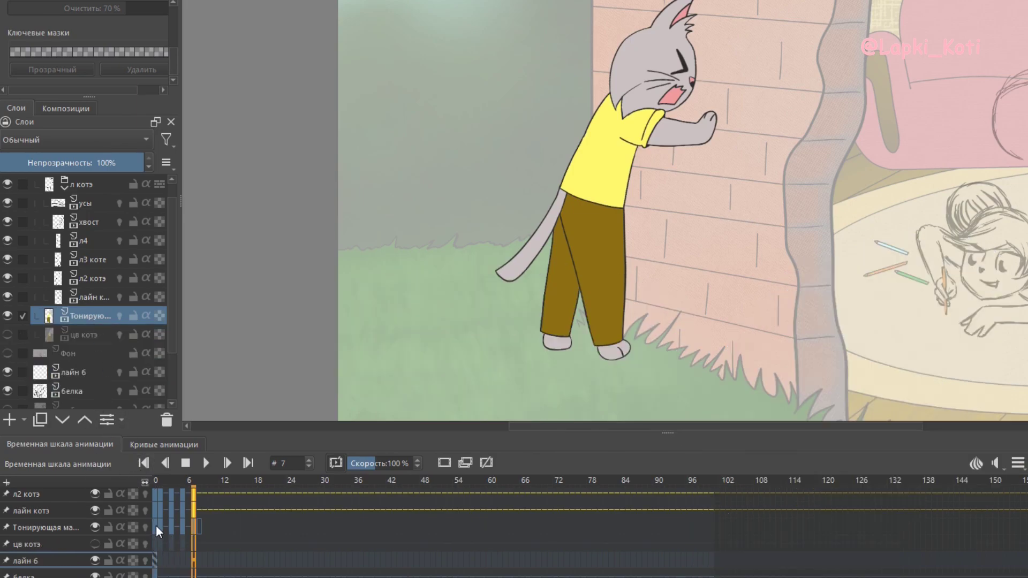
{"action": "left_click", "coordinate": [156, 525]}
{"action": "left_click", "coordinate": [199, 526]}
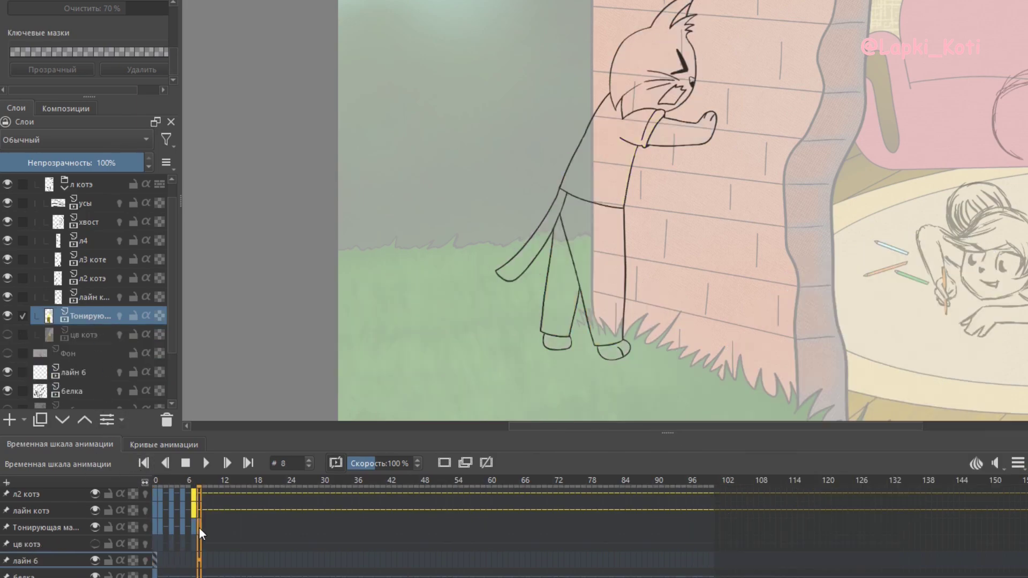
{"action": "left_click", "coordinate": [153, 526]}
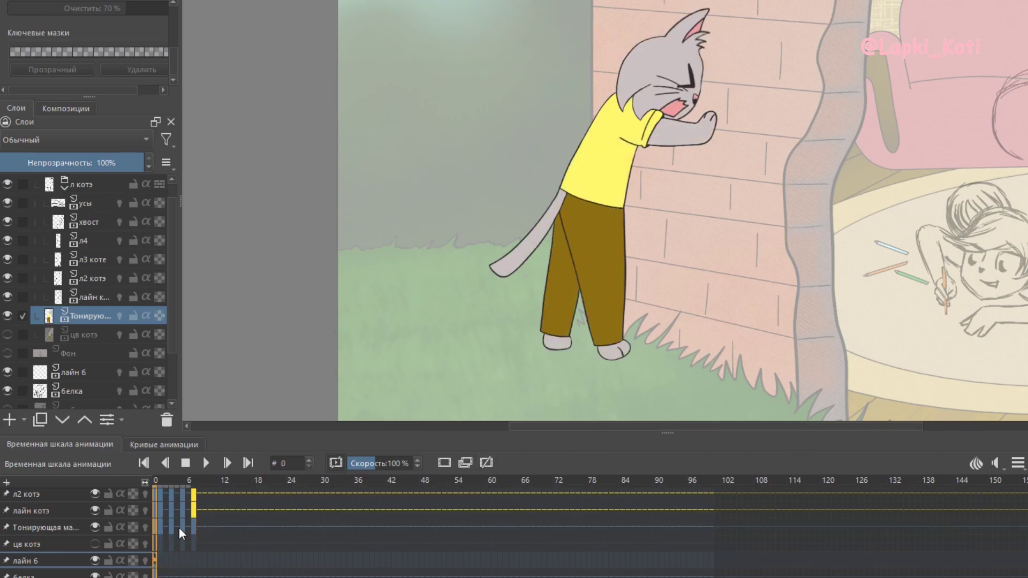
{"action": "left_click", "coordinate": [197, 527]}
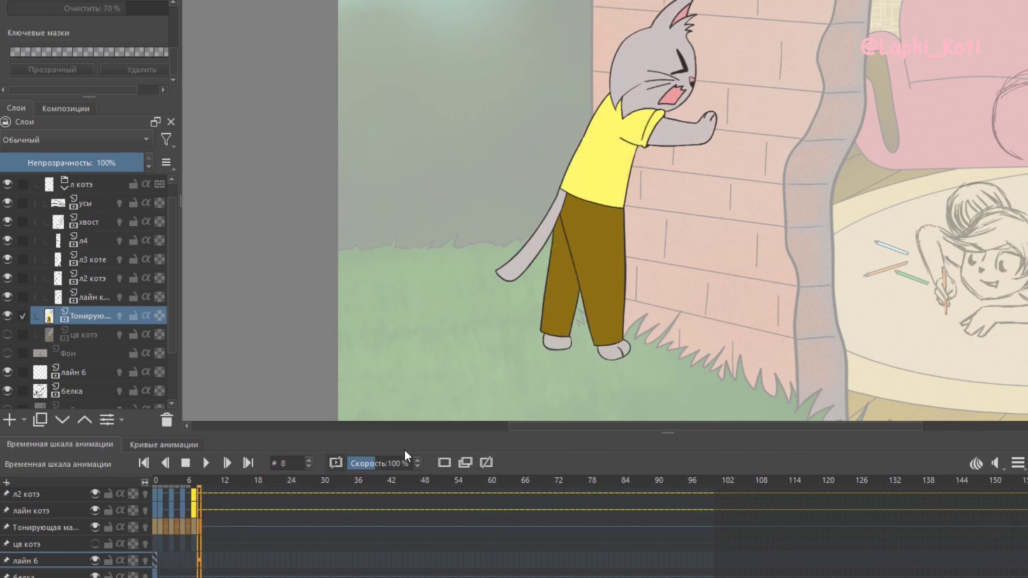
{"action": "left_click", "coordinate": [198, 464]}
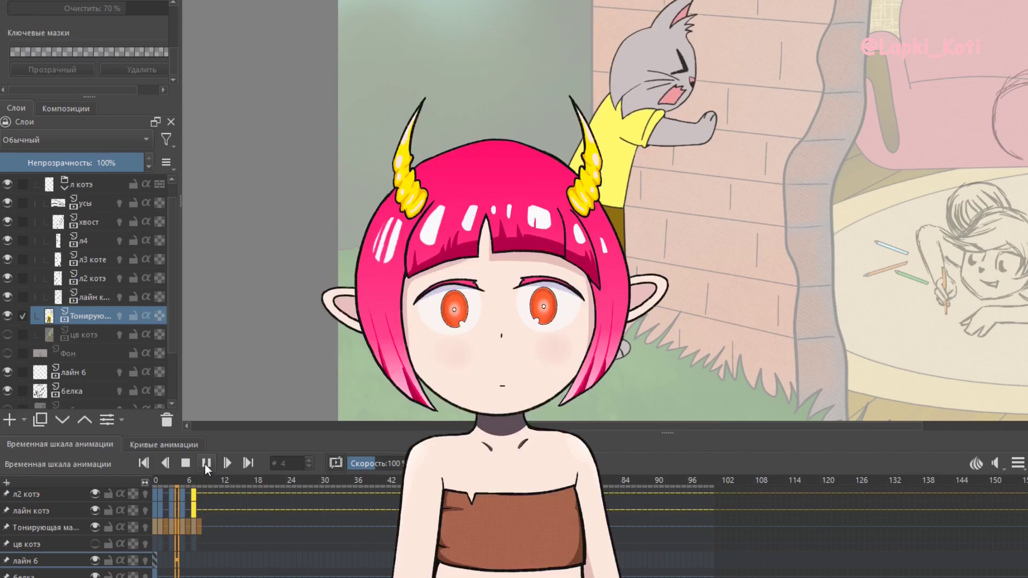
- Stop the tail animation playback and collapse the tail layer group
{"action": "scroll", "coordinate": [762, 186], "scroll_direction": "down", "scroll_amount": 2}
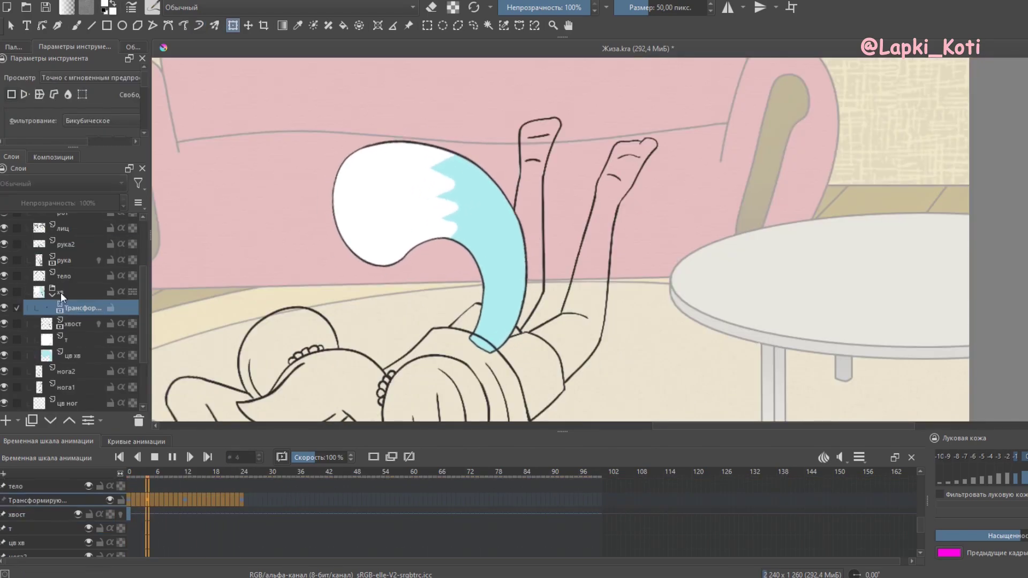
{"action": "key", "text": "space"}
{"action": "left_click", "coordinate": [53, 294]}
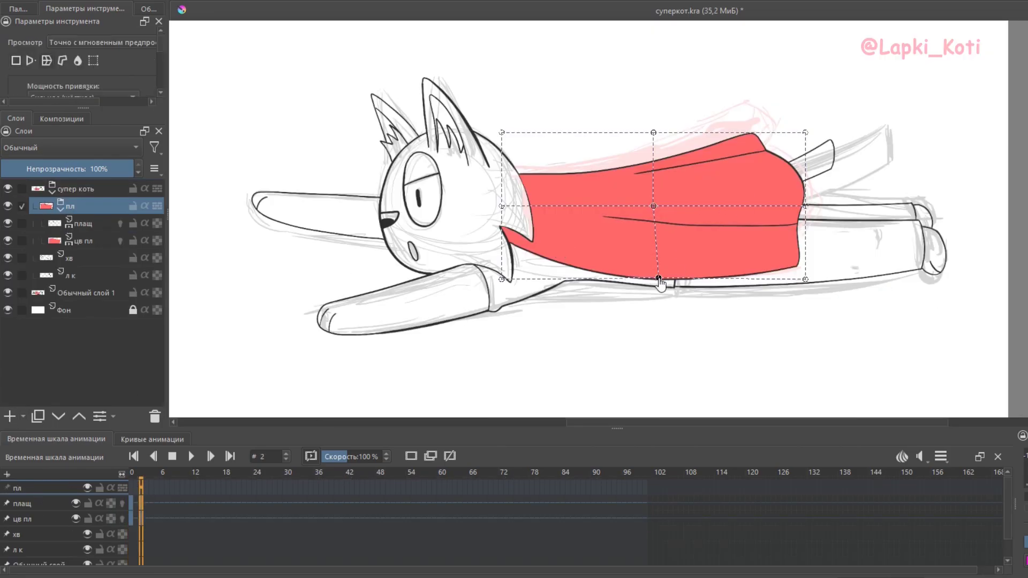
- Reshape the red cloak on frames 2 and 5 using onion skin, preview, and expand супер коть
{"action": "left_click_drag", "start_coordinate": [659, 282], "coordinate": [661, 274]}
{"action": "left_click", "coordinate": [119, 224]}
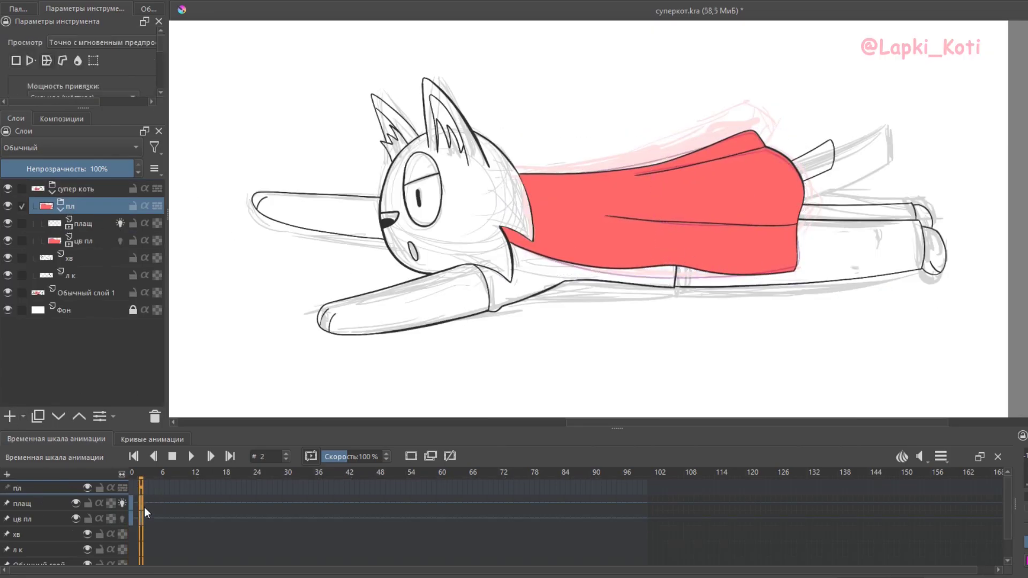
{"action": "left_click", "coordinate": [156, 511]}
{"action": "left_click_drag", "start_coordinate": [808, 121], "coordinate": [810, 188]}
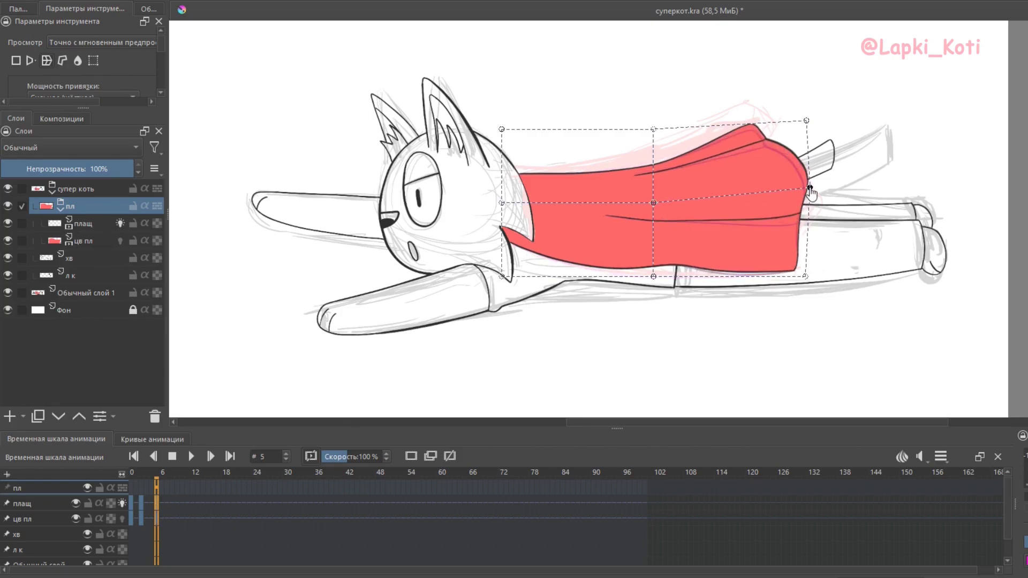
{"action": "key", "text": "minus"}
{"action": "key", "text": "space"}
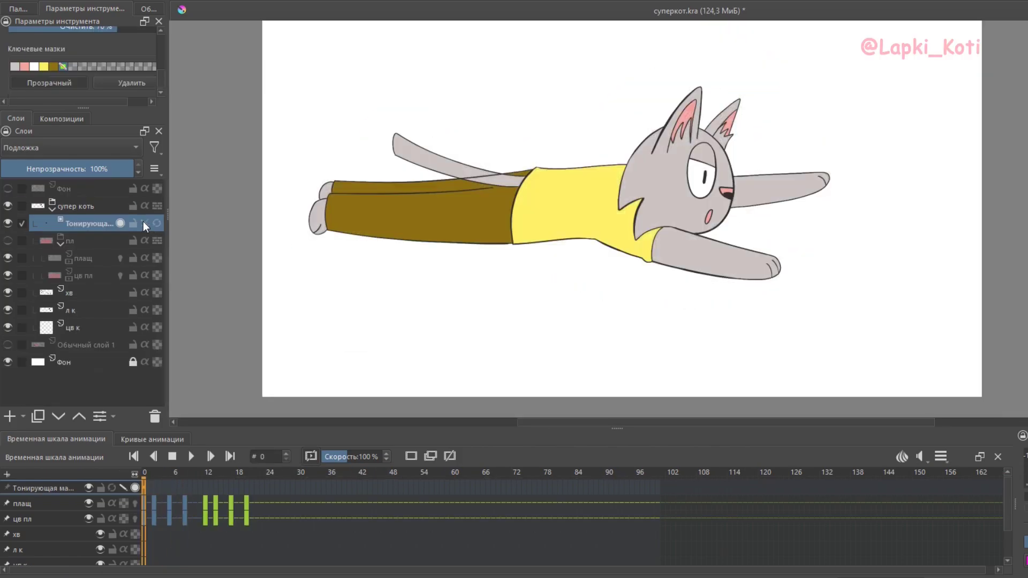
{"action": "left_click", "coordinate": [145, 224]}
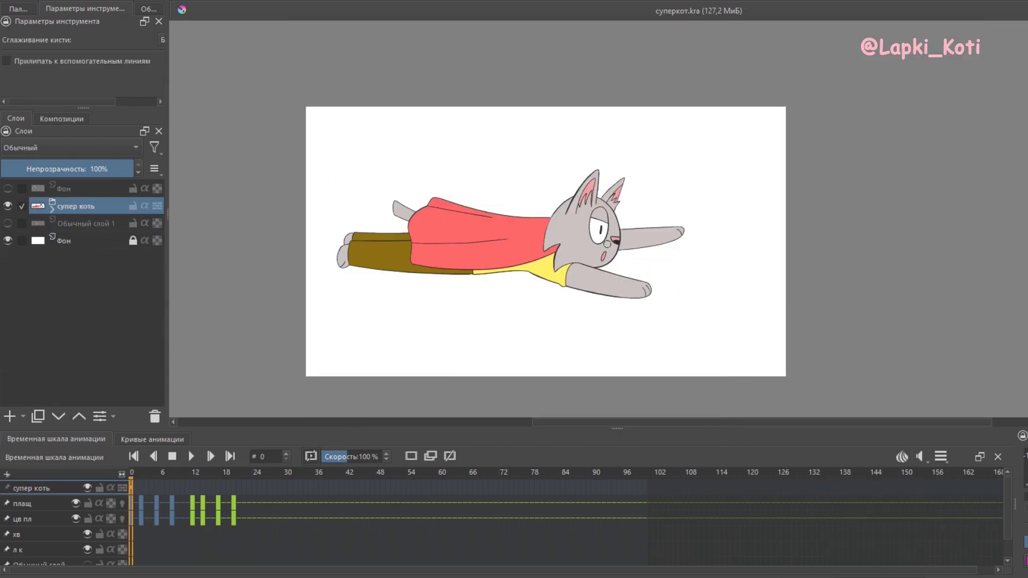
{"action": "left_click", "coordinate": [53, 208]}
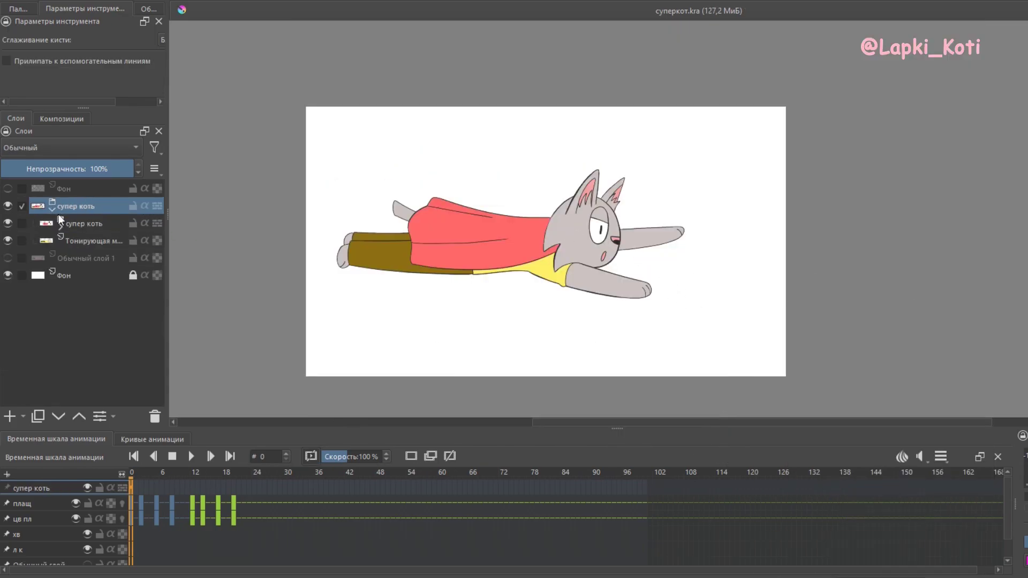
- Add a transform mask to the супер коть group and scale the flying cat down
{"action": "right_click", "coordinate": [76, 204]}
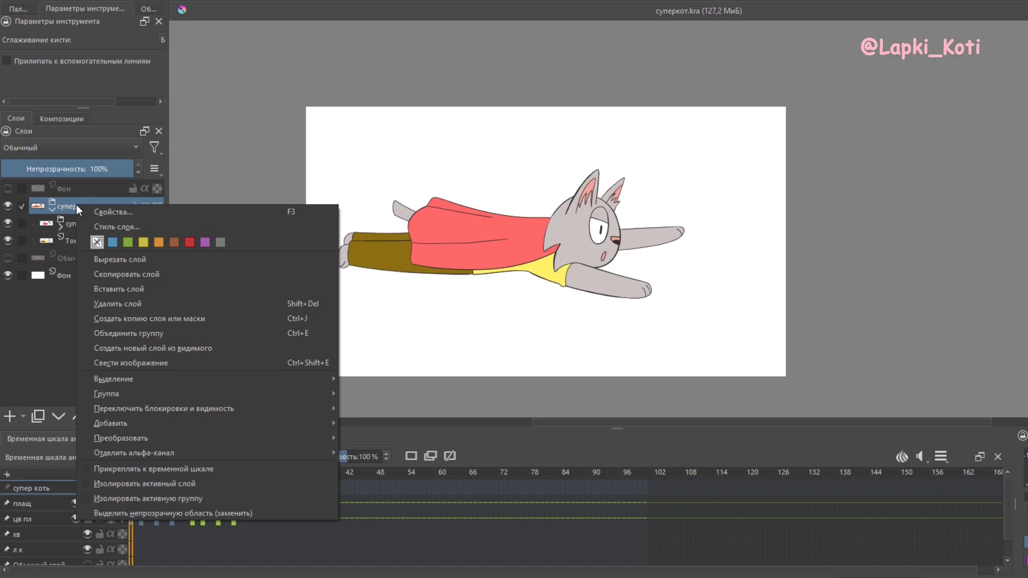
{"action": "mouse_move", "coordinate": [111, 423]}
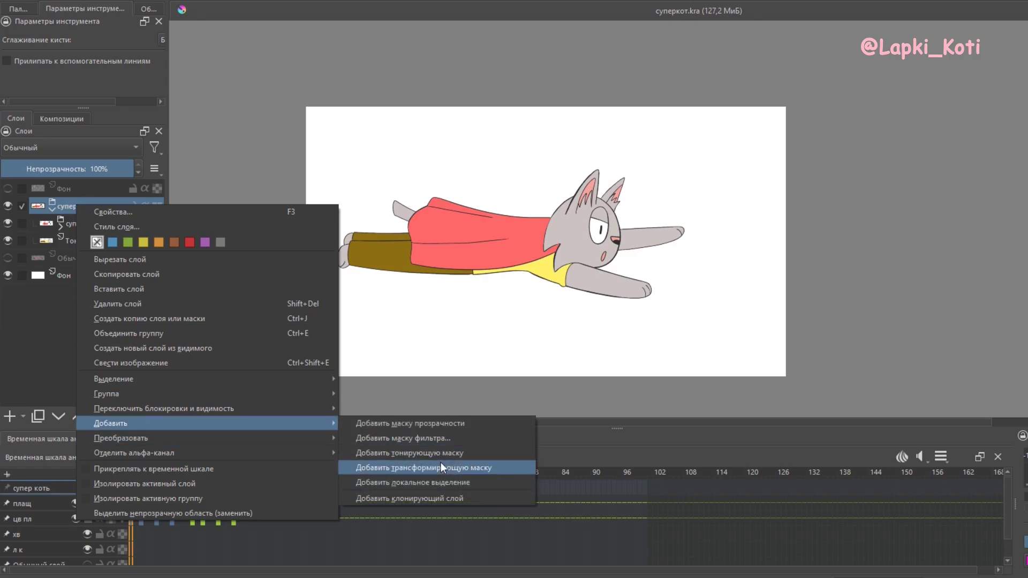
{"action": "left_click", "coordinate": [442, 465]}
{"action": "left_click_drag", "start_coordinate": [685, 174], "coordinate": [504, 240]}
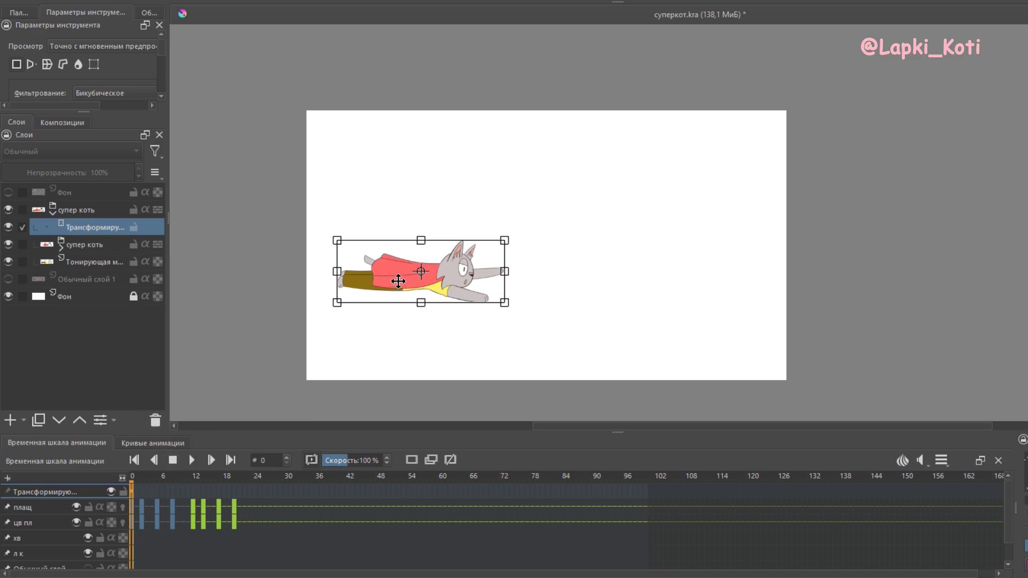
{"action": "key", "text": "space"}
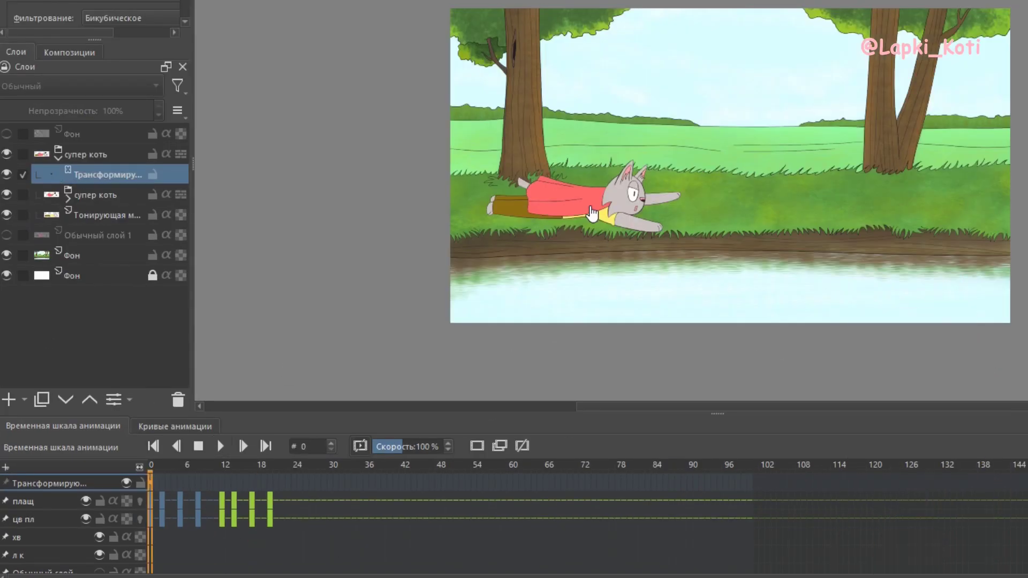
- Move the cat off the canvas to the left and key its transform at frame 0
{"action": "left_click_drag", "start_coordinate": [626, 212], "coordinate": [381, 212]}
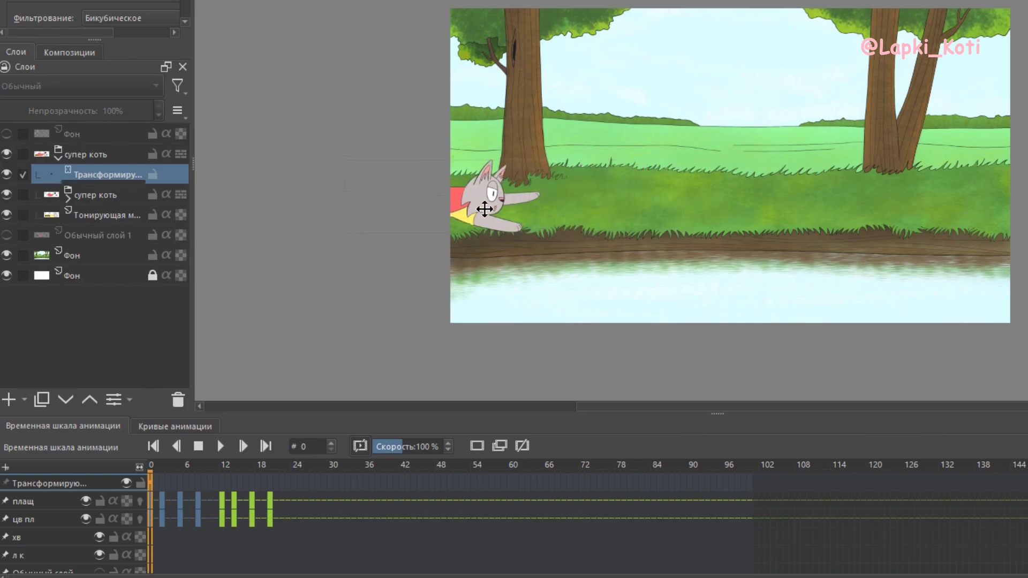
{"action": "left_click", "coordinate": [164, 425]}
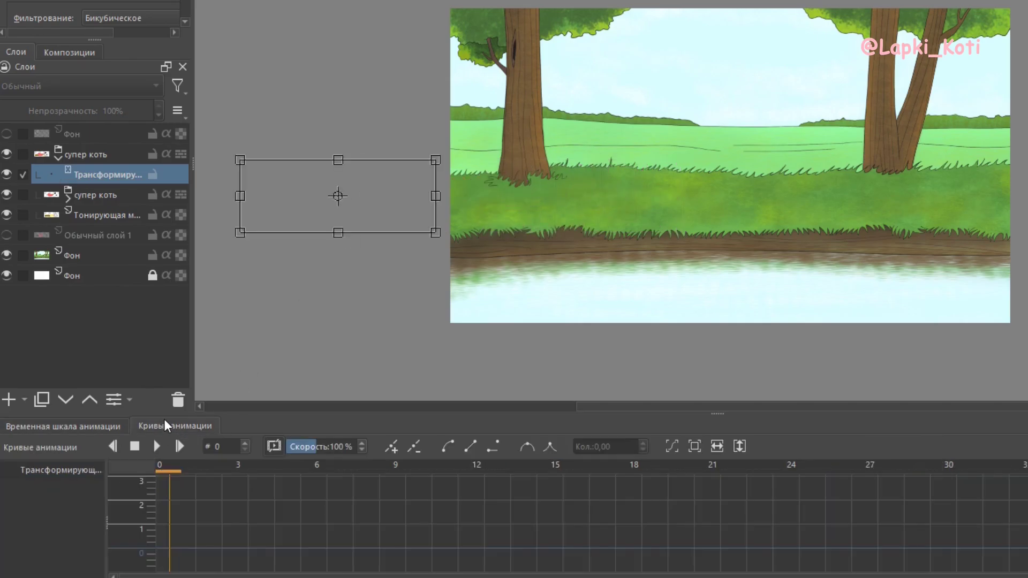
{"action": "left_click", "coordinate": [391, 447]}
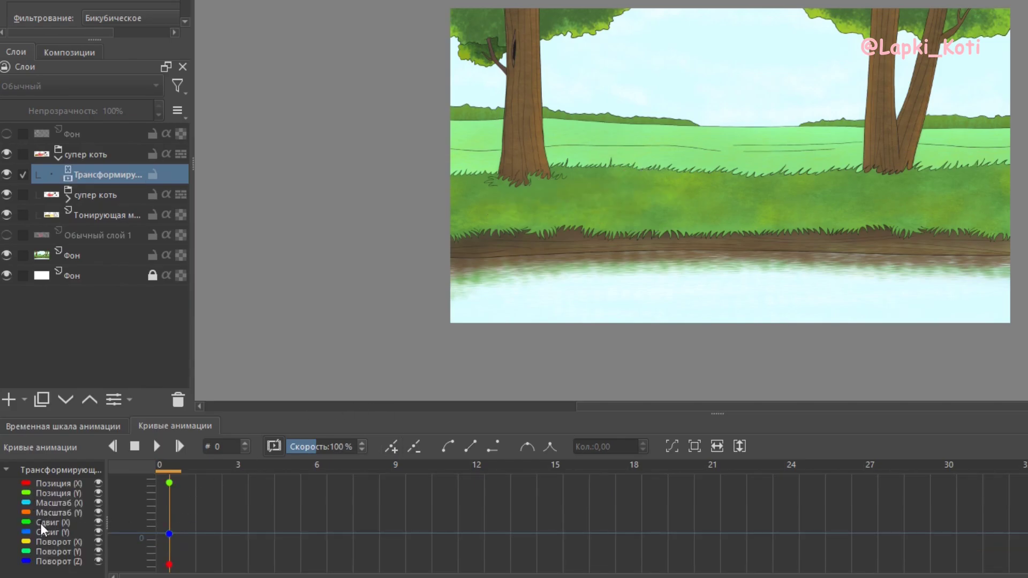
- At frame 35, move the cat into the scene at the canvas's right edge
{"action": "left_click", "coordinate": [63, 426]}
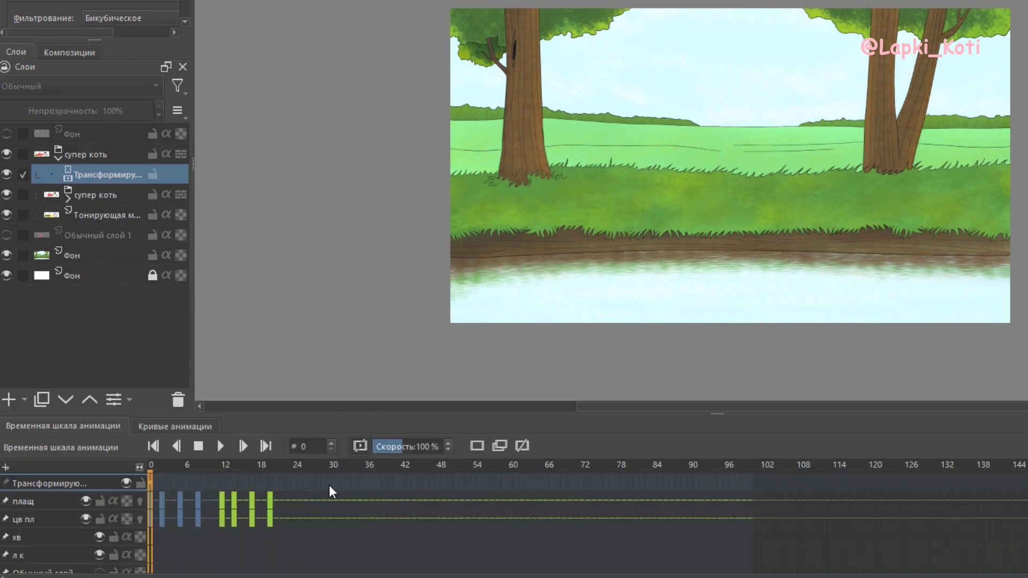
{"action": "left_click", "coordinate": [297, 484]}
{"action": "left_click", "coordinate": [379, 484]}
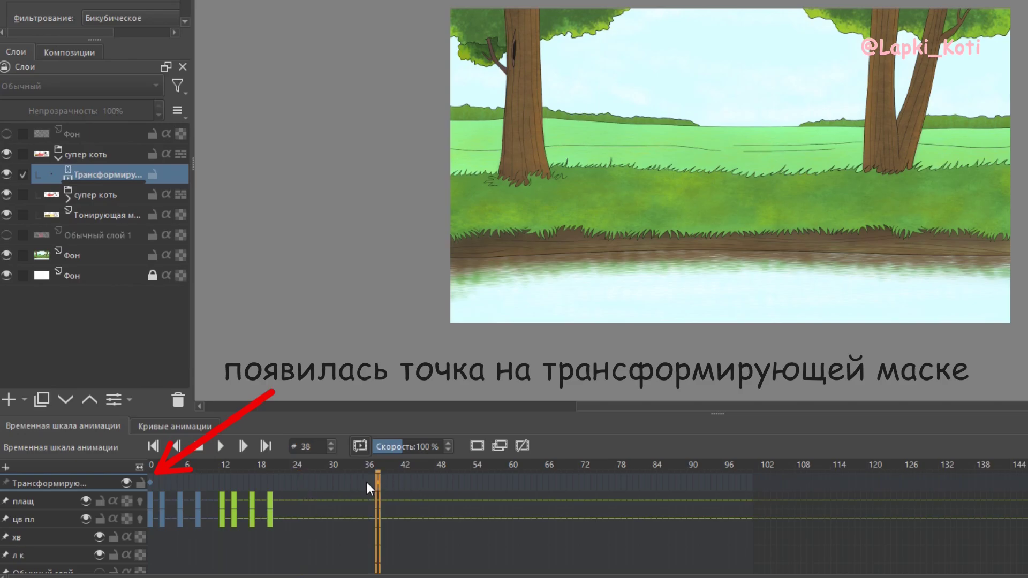
{"action": "left_click", "coordinate": [334, 483]}
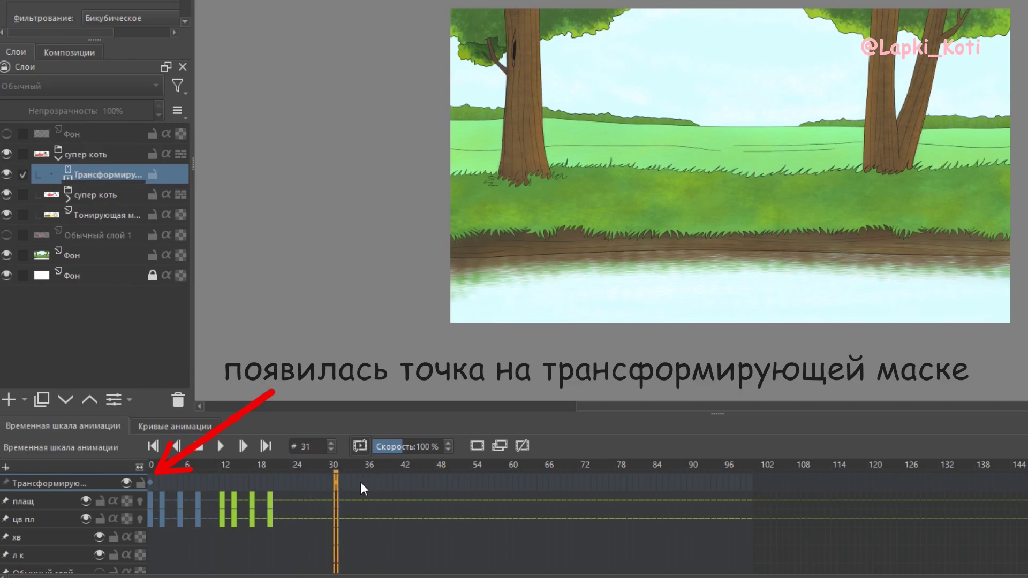
{"action": "left_click", "coordinate": [361, 484]}
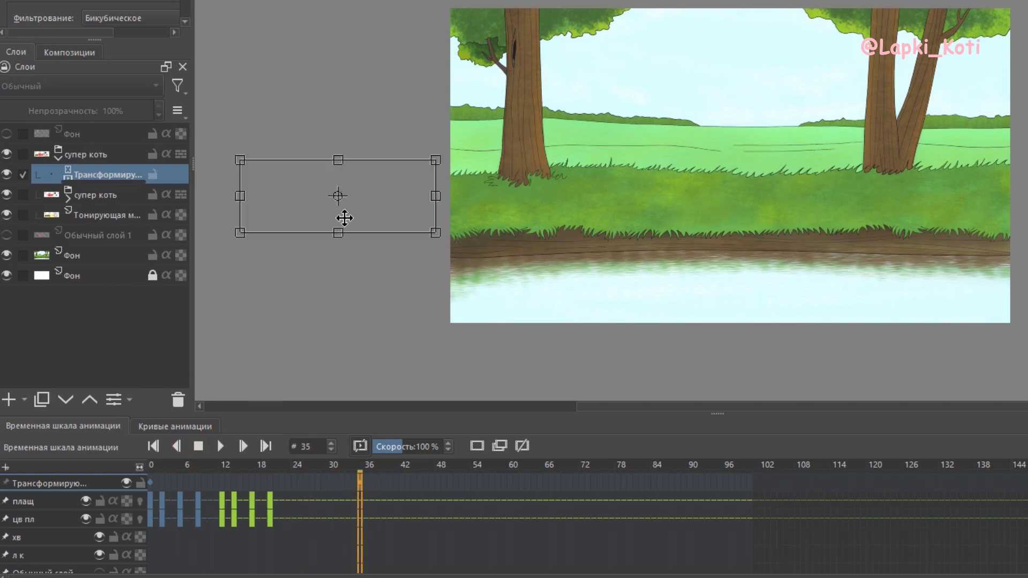
{"action": "left_click_drag", "start_coordinate": [339, 218], "coordinate": [1027, 214]}
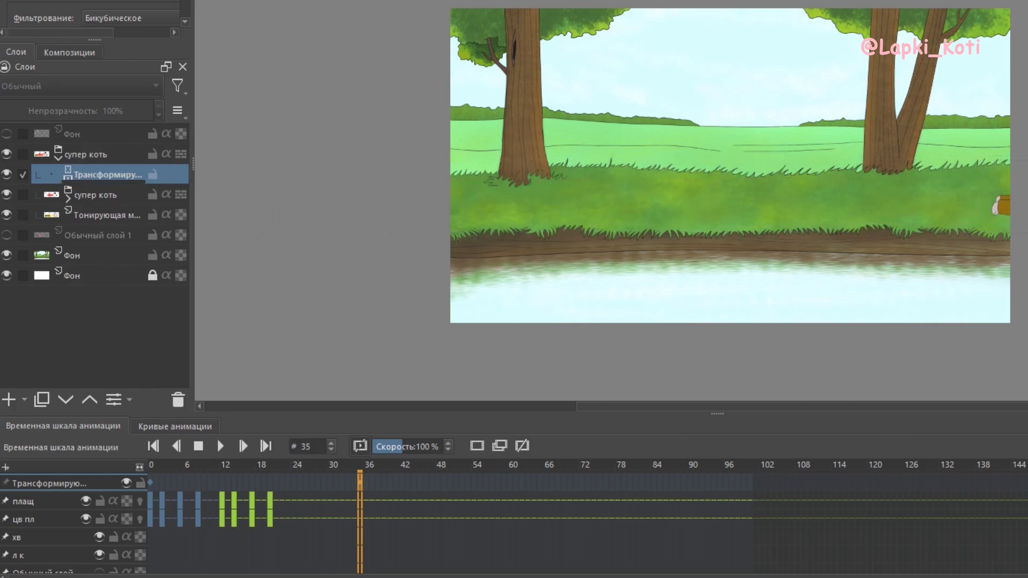
- Play back the cat's flight and move its position keyframe from frame 35 to 56
{"action": "left_click", "coordinate": [193, 481]}
{"action": "left_click", "coordinate": [218, 445]}
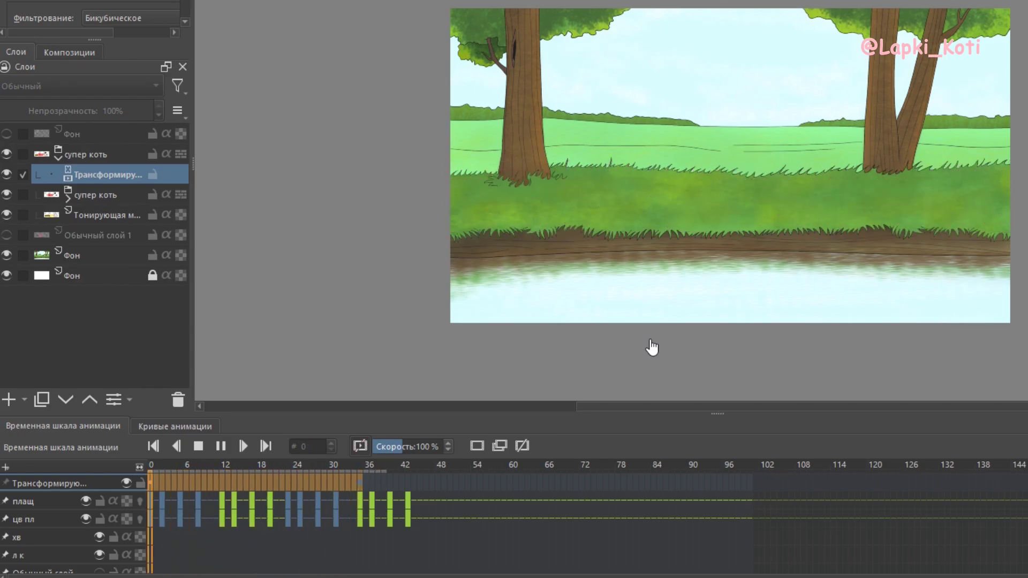
{"action": "left_click", "coordinate": [223, 444]}
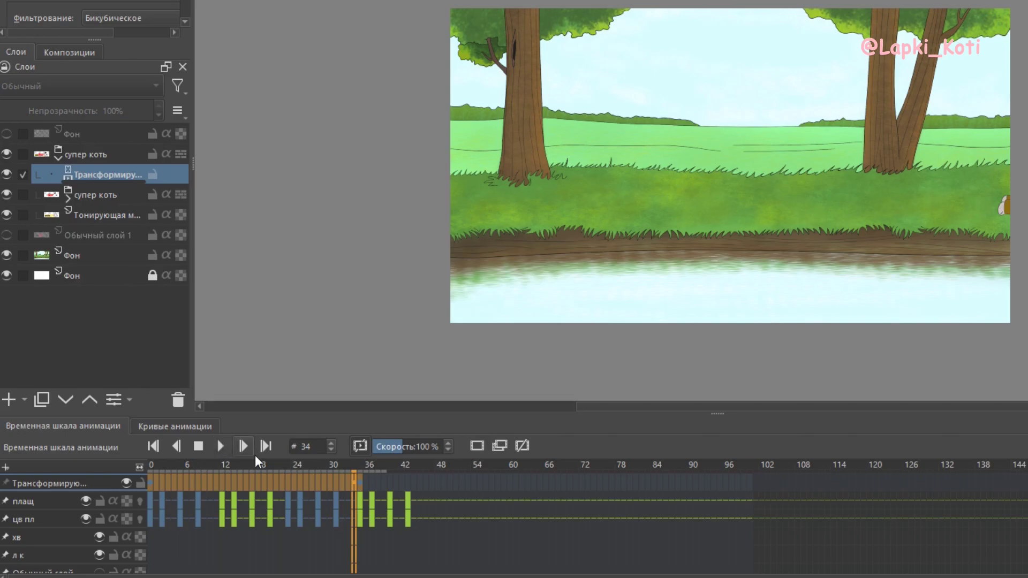
{"action": "left_click", "coordinate": [364, 481]}
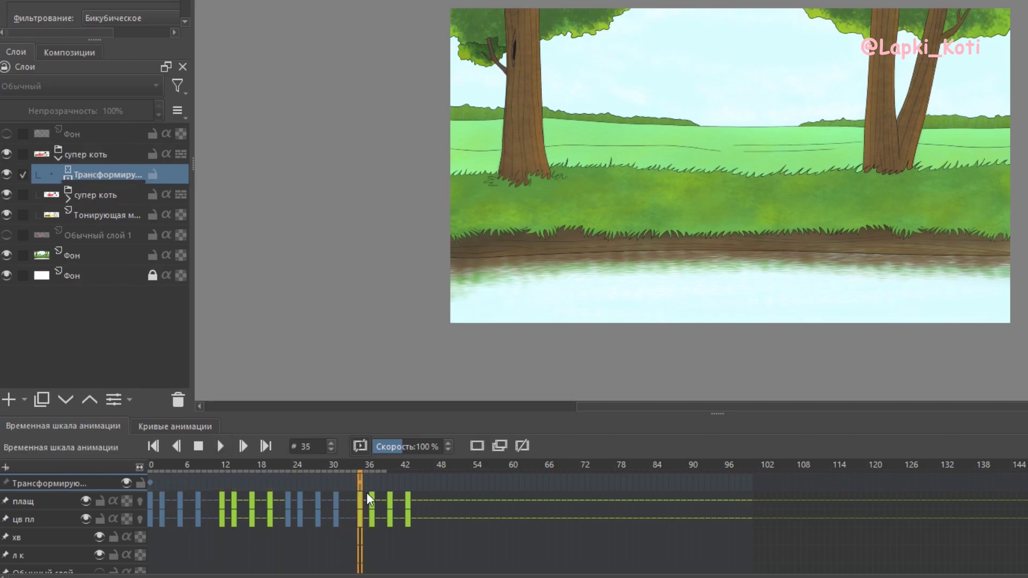
{"action": "left_click_drag", "start_coordinate": [361, 484], "coordinate": [569, 482]}
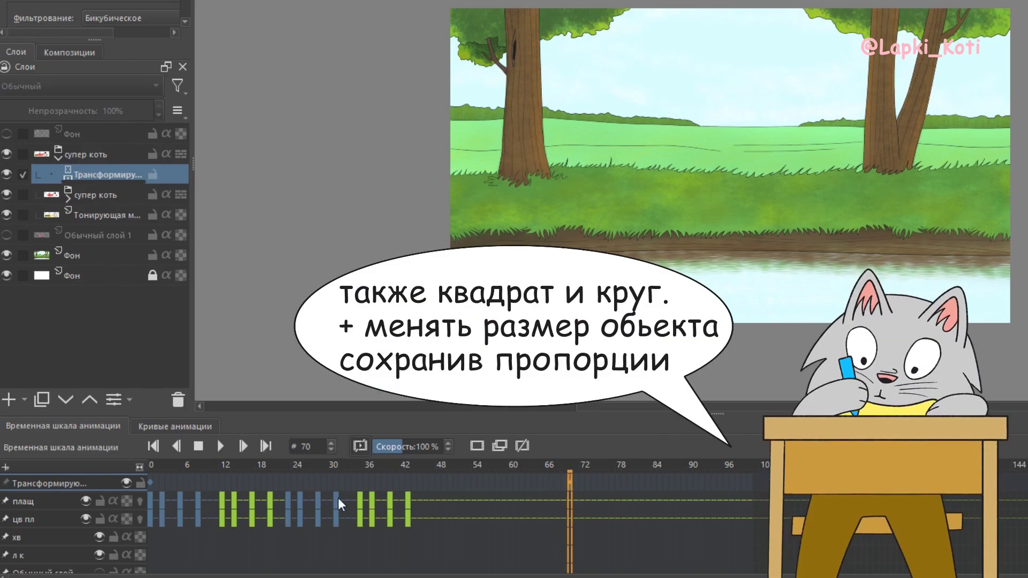
- Shift the cape keyframes from frames 23–43 along the timeline
{"action": "left_click", "coordinate": [288, 496]}
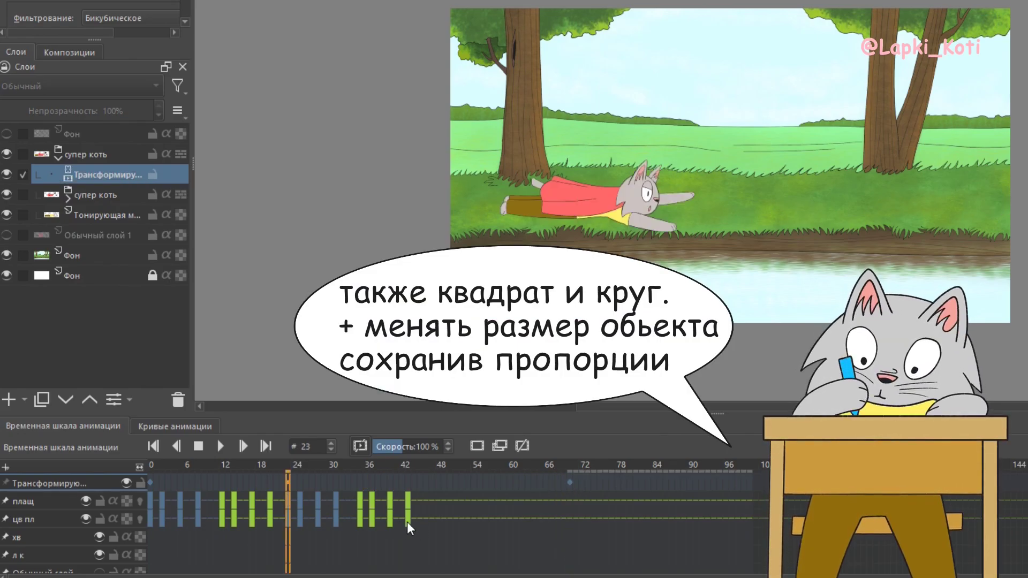
{"action": "left_click", "coordinate": [407, 521], "text": "shift"}
{"action": "left_click_drag", "start_coordinate": [287, 519], "coordinate": [435, 519]}
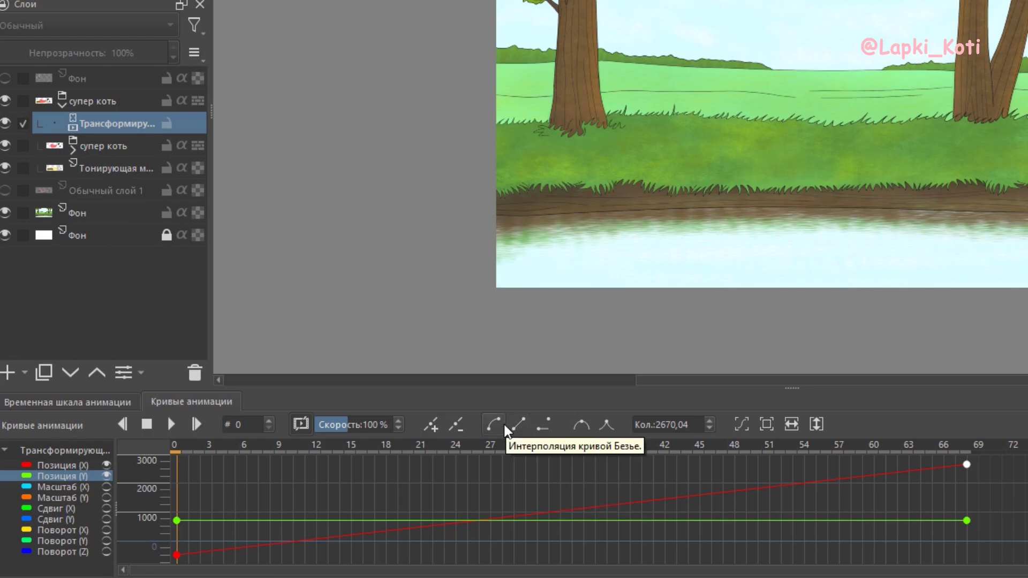
- Drag out the first Position X key's Bezier handle so the cat eases out of its start
{"action": "left_click", "coordinate": [871, 495]}
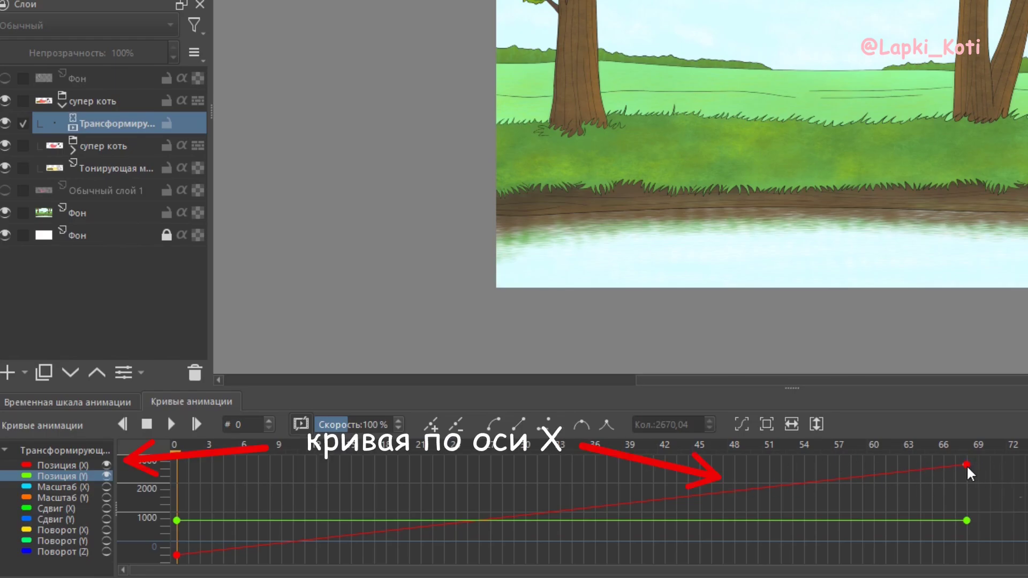
{"action": "left_click", "coordinate": [176, 555]}
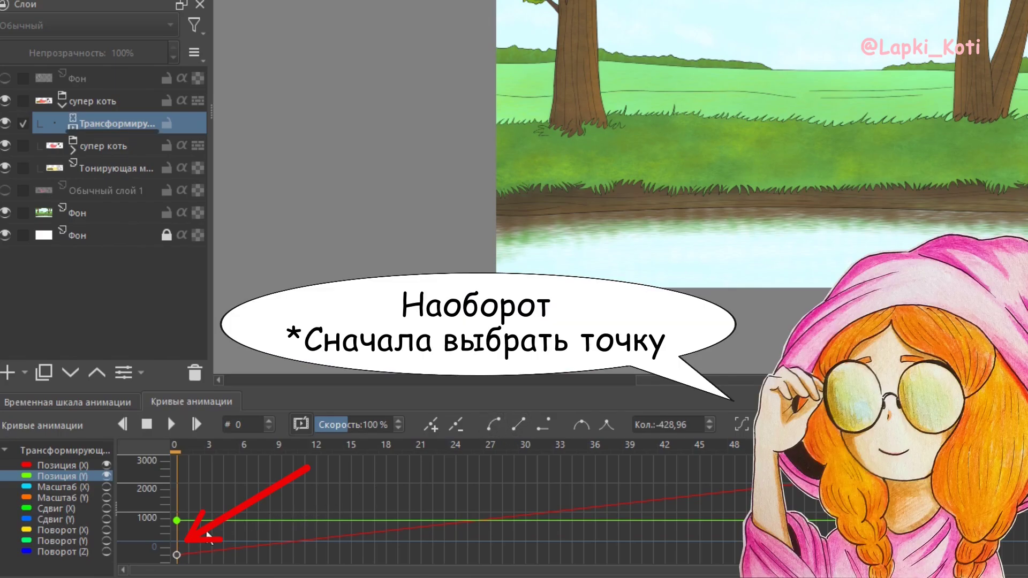
{"action": "mouse_move", "coordinate": [176, 556]}
{"action": "left_mouse_down"}
{"action": "mouse_move", "coordinate": [645, 470]}
{"action": "mouse_move", "coordinate": [628, 467]}
{"action": "left_mouse_up"}
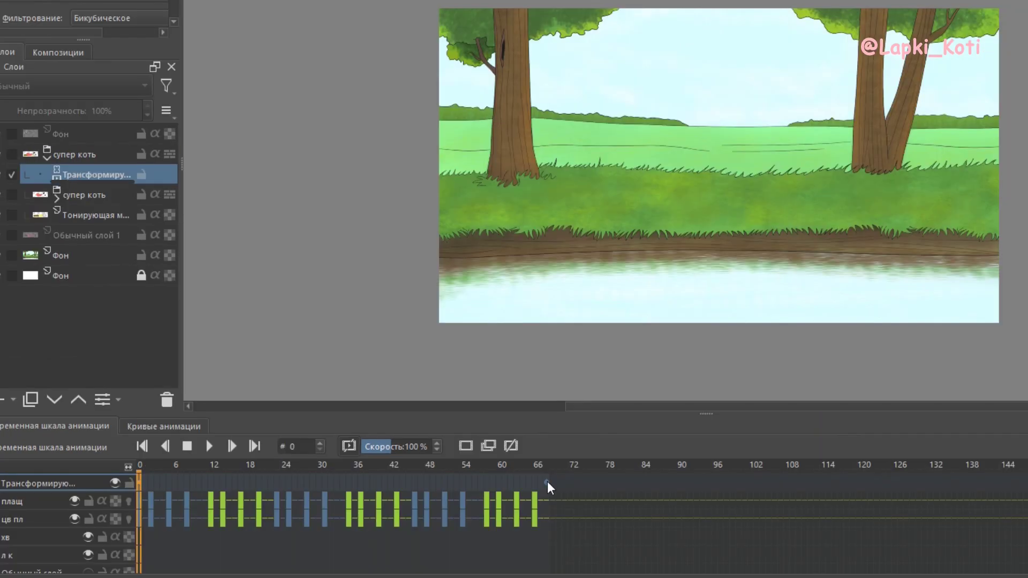
- Preview the easing, hide the transform mask, and rotate the cape counter-clockwise around its right edge
{"action": "left_click", "coordinate": [209, 447]}
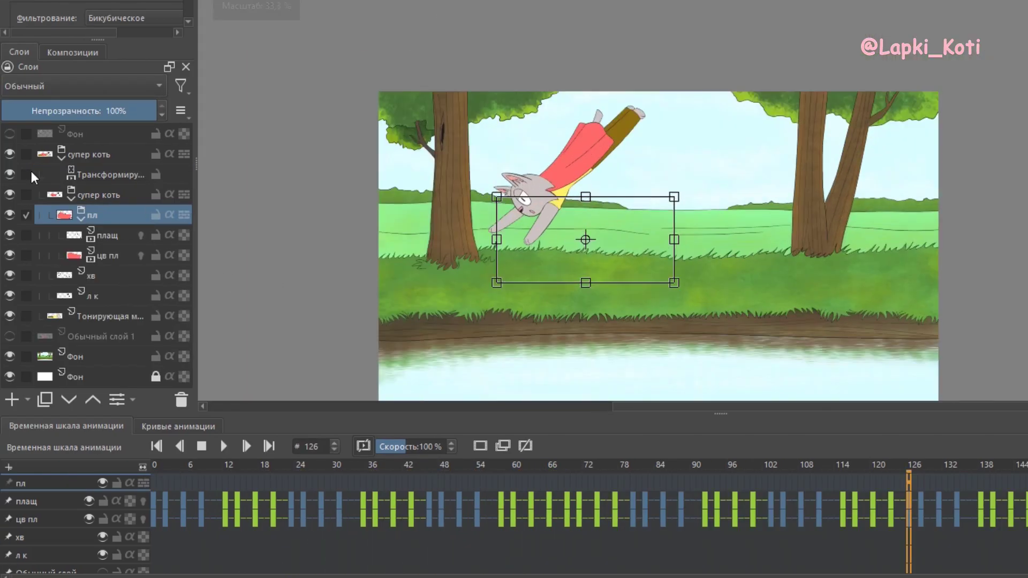
{"action": "left_click", "coordinate": [10, 174]}
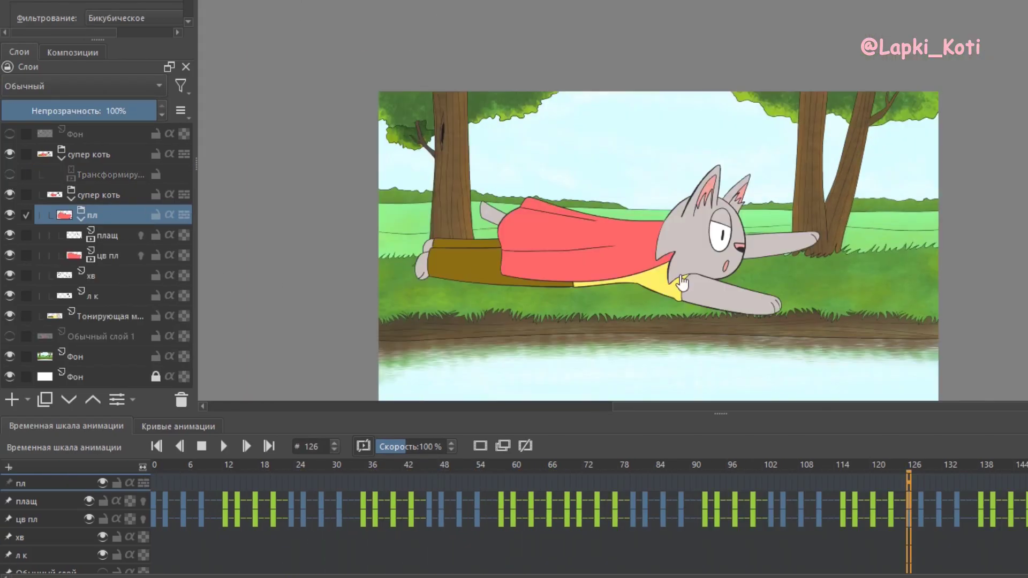
{"action": "left_click_drag", "start_coordinate": [627, 228], "coordinate": [745, 226]}
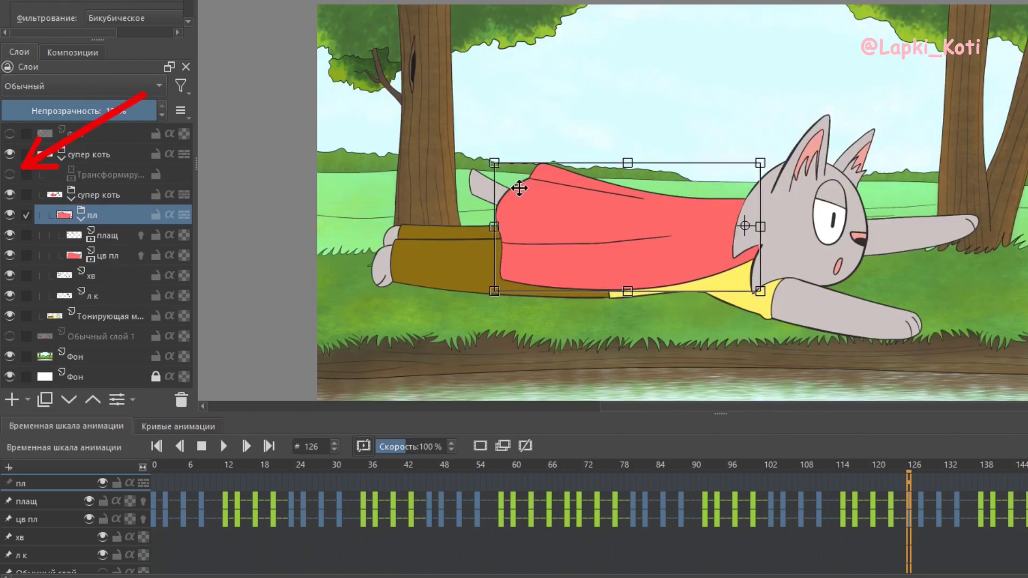
{"action": "left_click_drag", "start_coordinate": [486, 220], "coordinate": [557, 87]}
{"action": "scroll", "coordinate": [725, 232], "scroll_direction": "up", "scroll_amount": 1}
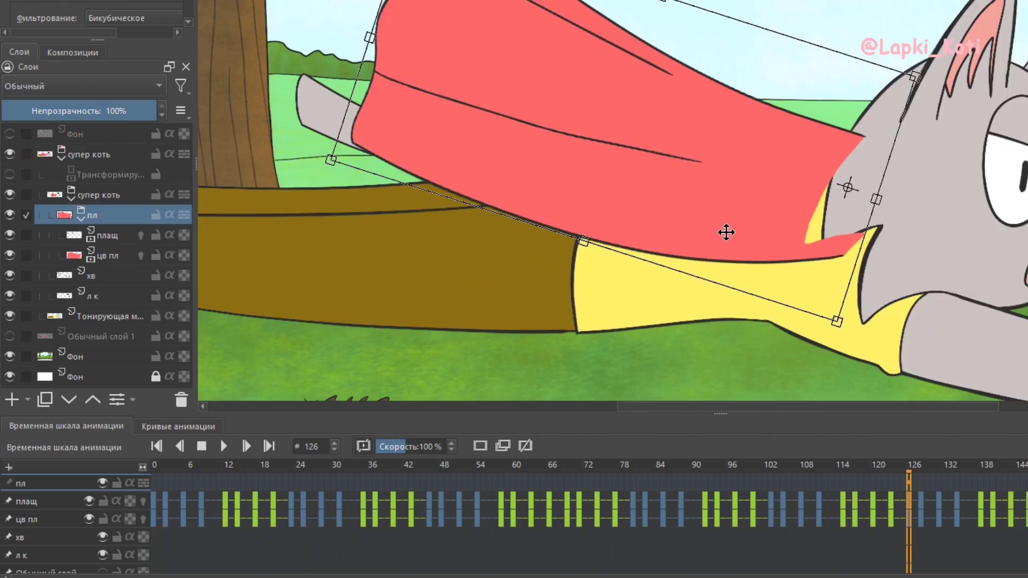
{"action": "scroll", "coordinate": [699, 194], "scroll_direction": "down", "scroll_amount": 1}
{"action": "scroll", "coordinate": [698, 194], "scroll_direction": "up", "scroll_amount": 1}
- Switch the cape transform to Warp and bend its handles to hug the cat's back
{"action": "right_click", "coordinate": [690, 209]}
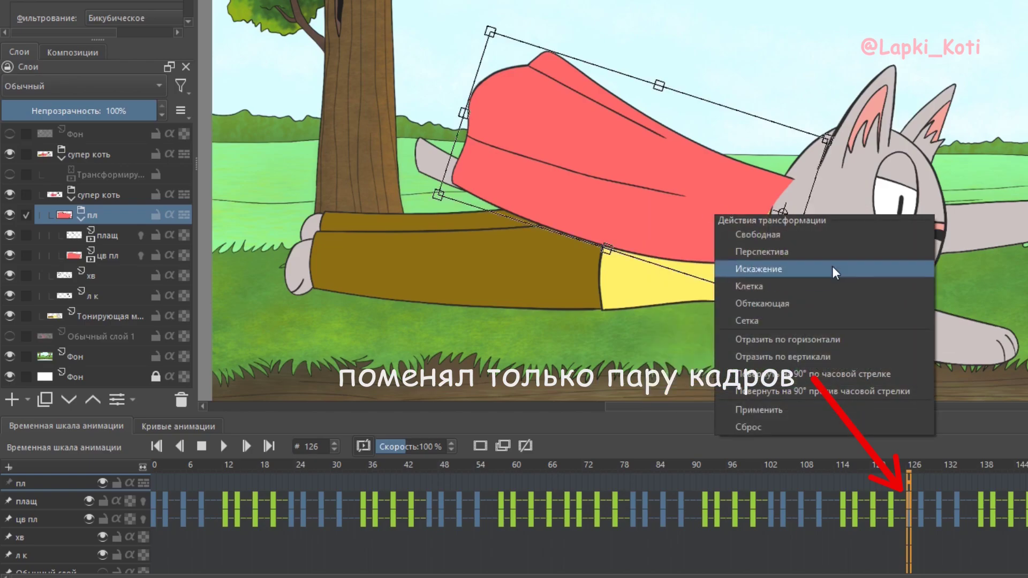
{"action": "left_click", "coordinate": [769, 271]}
{"action": "left_click_drag", "start_coordinate": [806, 265], "coordinate": [810, 259]}
{"action": "left_click_drag", "start_coordinate": [795, 158], "coordinate": [781, 157]}
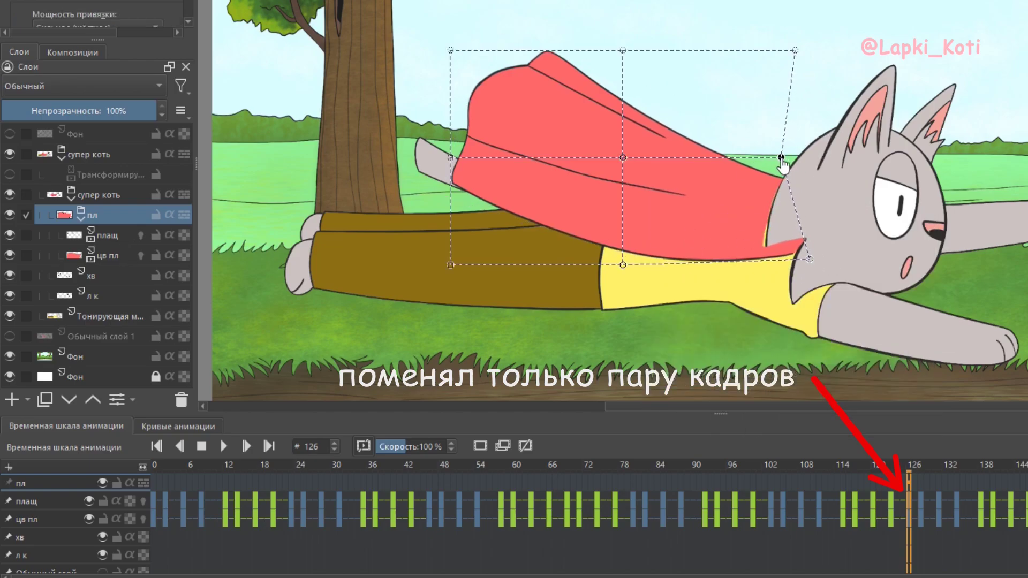
{"action": "left_click_drag", "start_coordinate": [622, 264], "coordinate": [628, 264]}
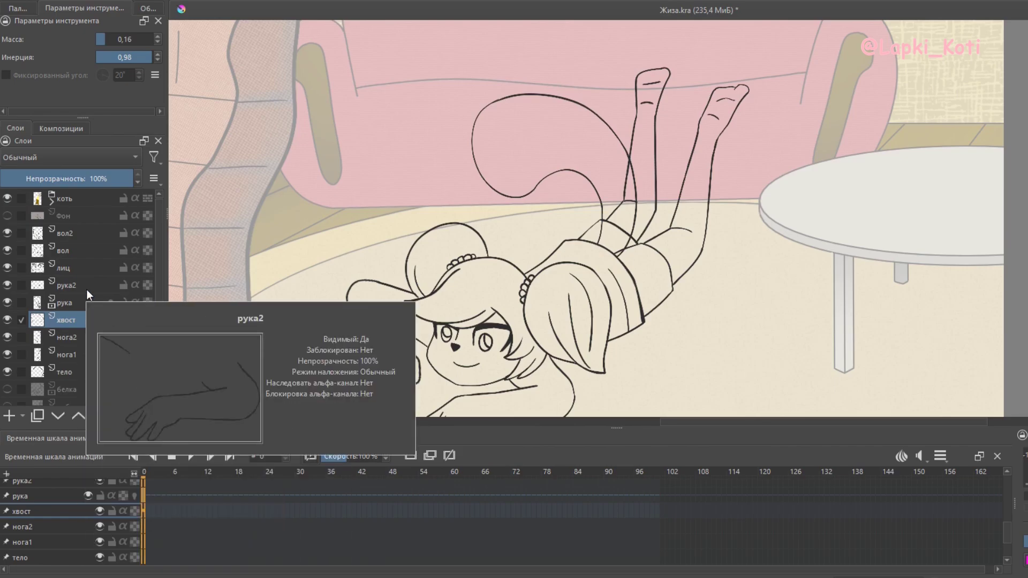
- On the eye colour layer, paint the irises green and the eye whites bright white
{"action": "scroll", "coordinate": [589, 267], "scroll_direction": "down", "scroll_amount": 2}
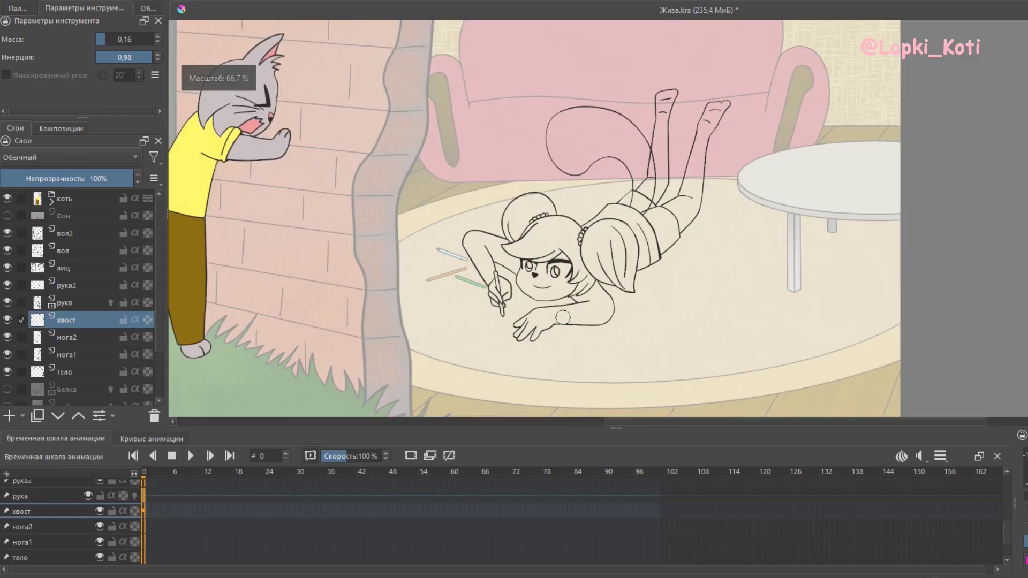
{"action": "scroll", "coordinate": [589, 267], "scroll_direction": "up", "scroll_amount": 4}
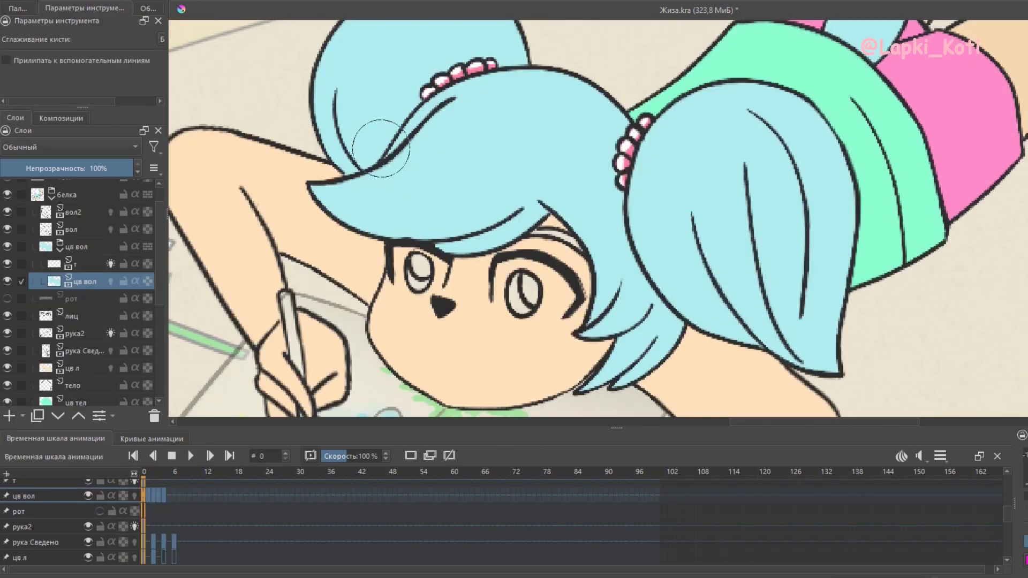
{"action": "left_click", "coordinate": [72, 368]}
{"action": "scroll", "coordinate": [557, 197], "scroll_direction": "down", "scroll_amount": 2}
{"action": "scroll", "coordinate": [557, 197], "scroll_direction": "up", "scroll_amount": 4}
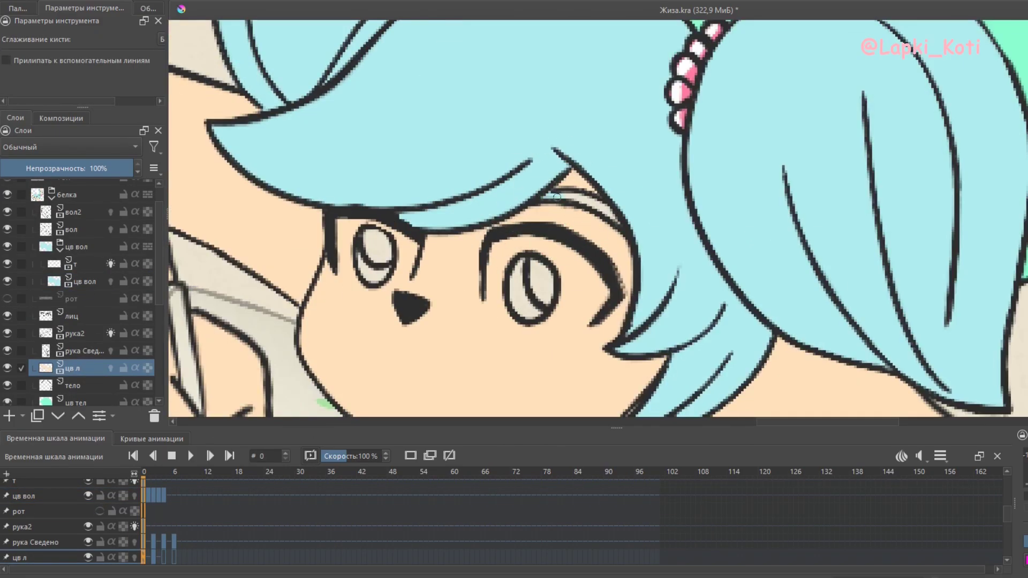
{"action": "right_click", "coordinate": [551, 220]}
{"action": "mouse_move", "coordinate": [389, 232]}
{"action": "left_mouse_down"}
{"action": "mouse_move", "coordinate": [401, 246]}
{"action": "mouse_move", "coordinate": [410, 230]}
{"action": "left_mouse_up"}
{"action": "left_click_drag", "start_coordinate": [560, 239], "coordinate": [568, 265]}
{"action": "left_click_drag", "start_coordinate": [478, 177], "coordinate": [528, 193]}
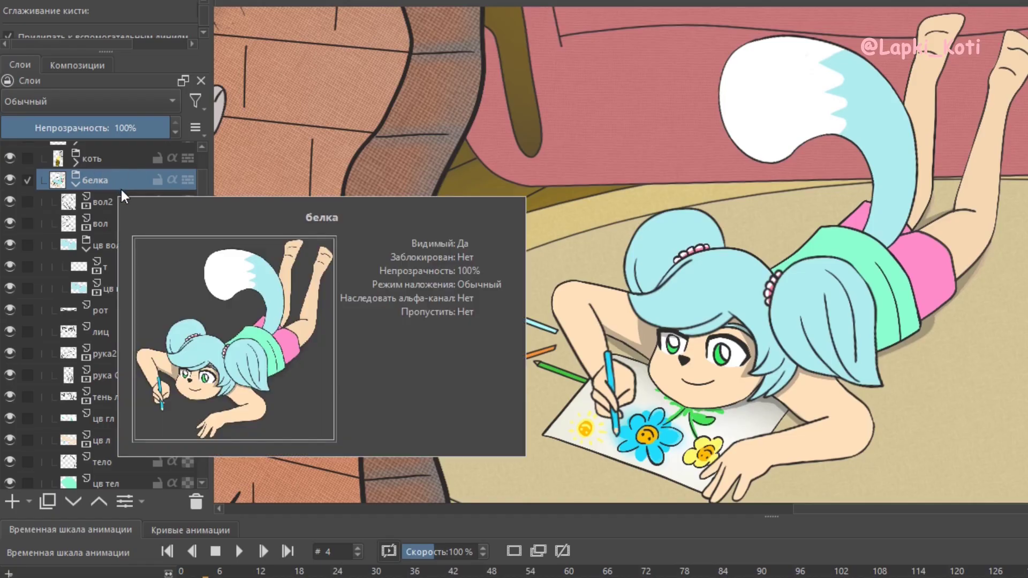
{"action": "left_click", "coordinate": [9, 482]}
{"action": "left_click_drag", "start_coordinate": [208, 298], "coordinate": [205, 376]}
{"action": "scroll", "coordinate": [205, 375], "scroll_direction": "down", "scroll_amount": 1}
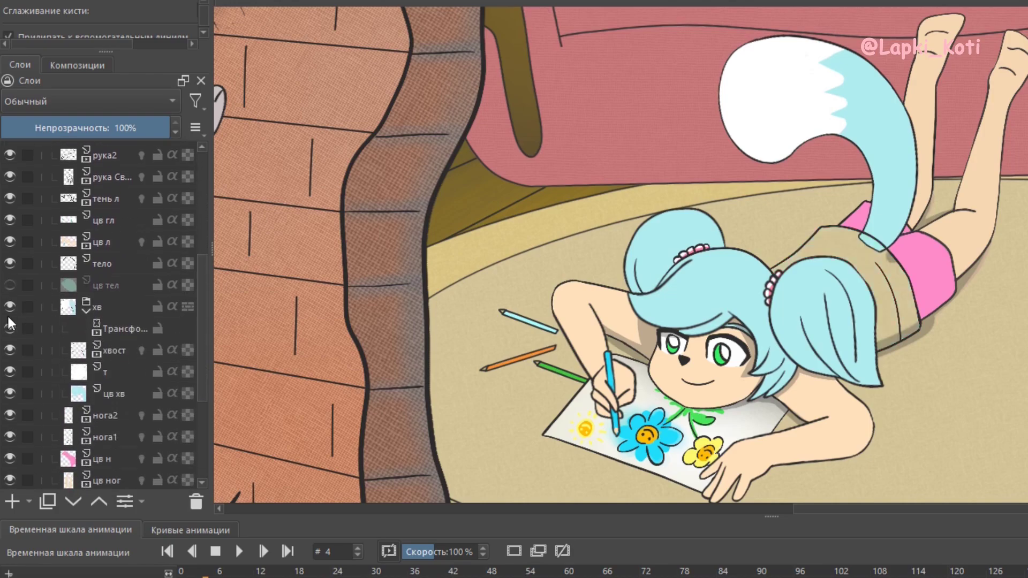
{"action": "left_click", "coordinate": [11, 307]}
{"action": "left_click", "coordinate": [11, 308]}
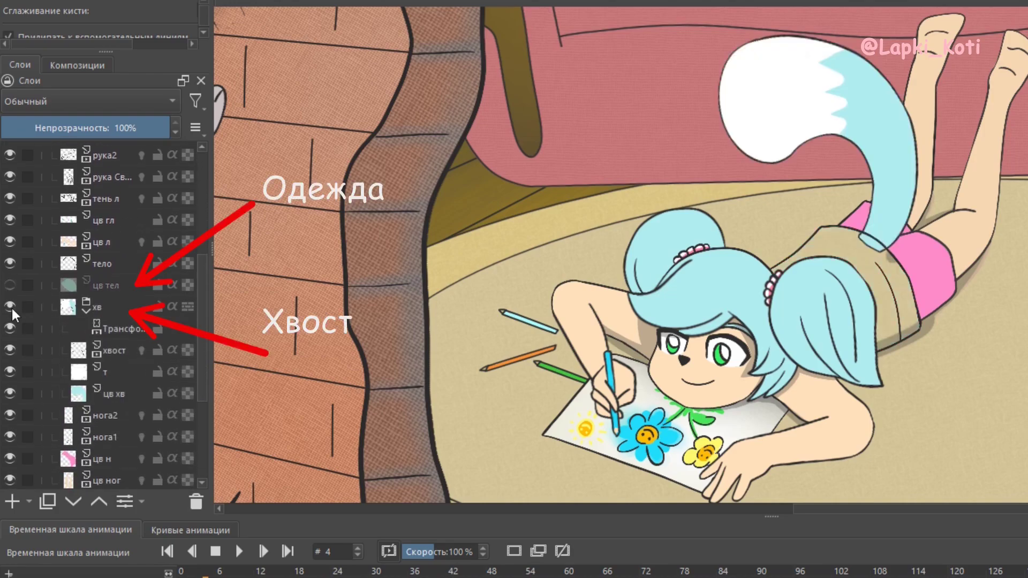
{"action": "left_click", "coordinate": [11, 286]}
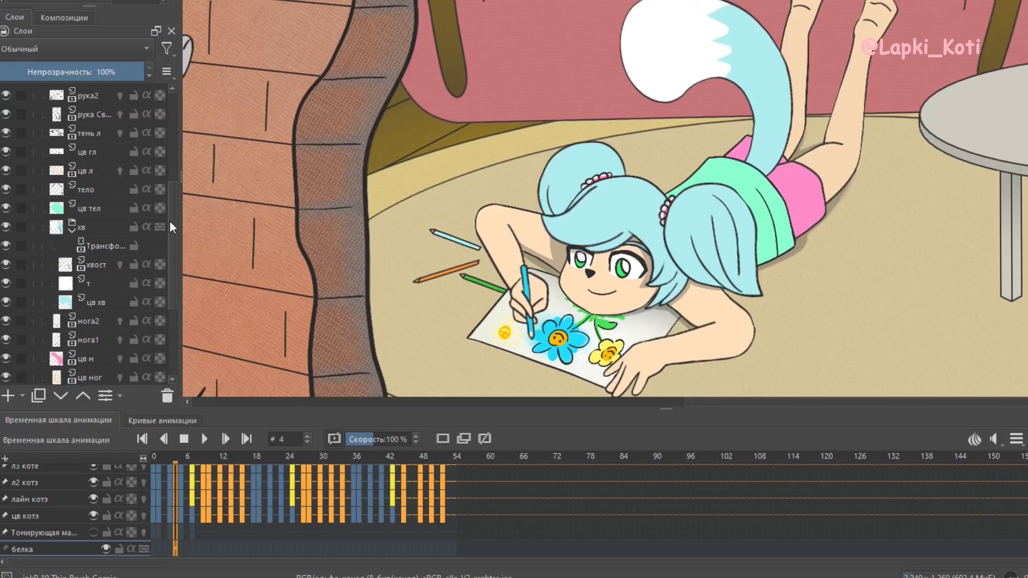
{"action": "left_click_drag", "start_coordinate": [170, 221], "coordinate": [170, 153]}
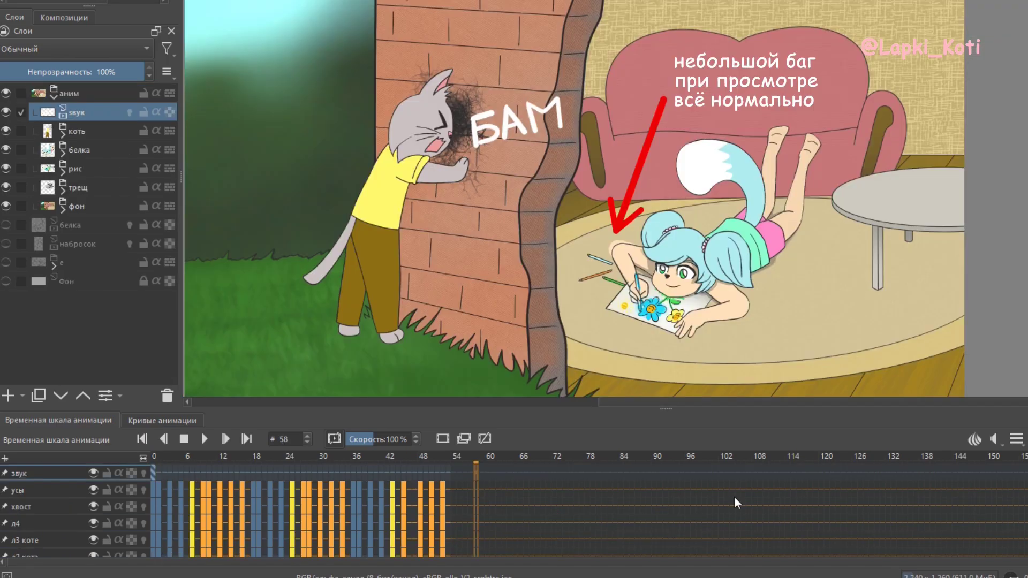
- Add opacity keyframes for the звук layer at frames 0 and 19
{"action": "left_click", "coordinate": [152, 474]}
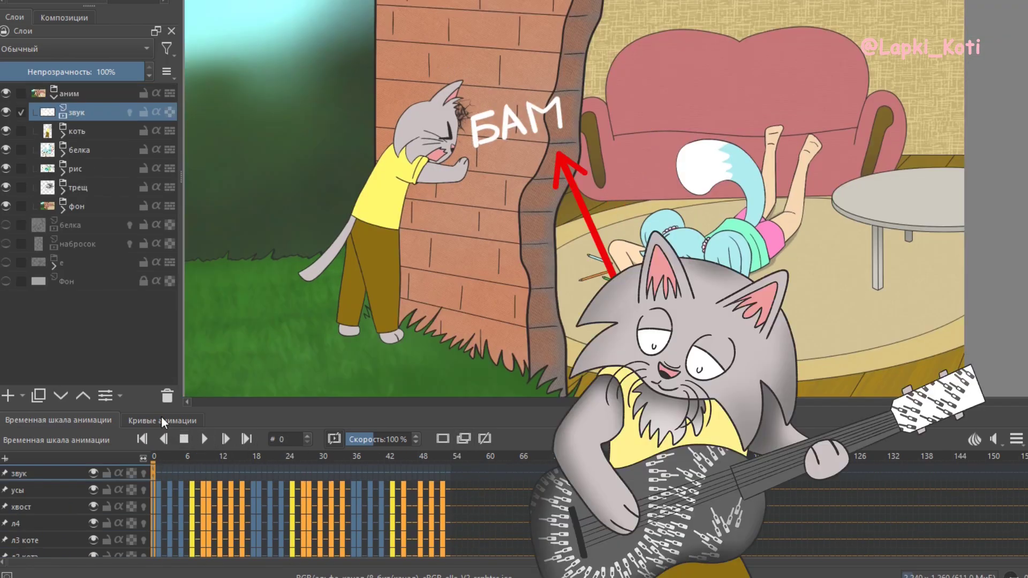
{"action": "left_click", "coordinate": [162, 420]}
{"action": "left_click", "coordinate": [365, 439]}
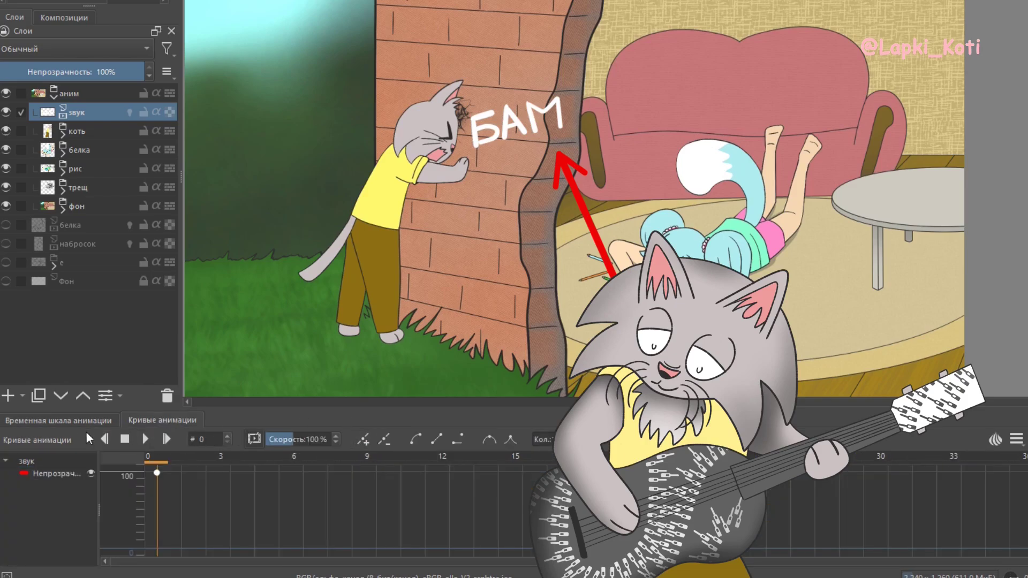
{"action": "left_click", "coordinate": [52, 419]}
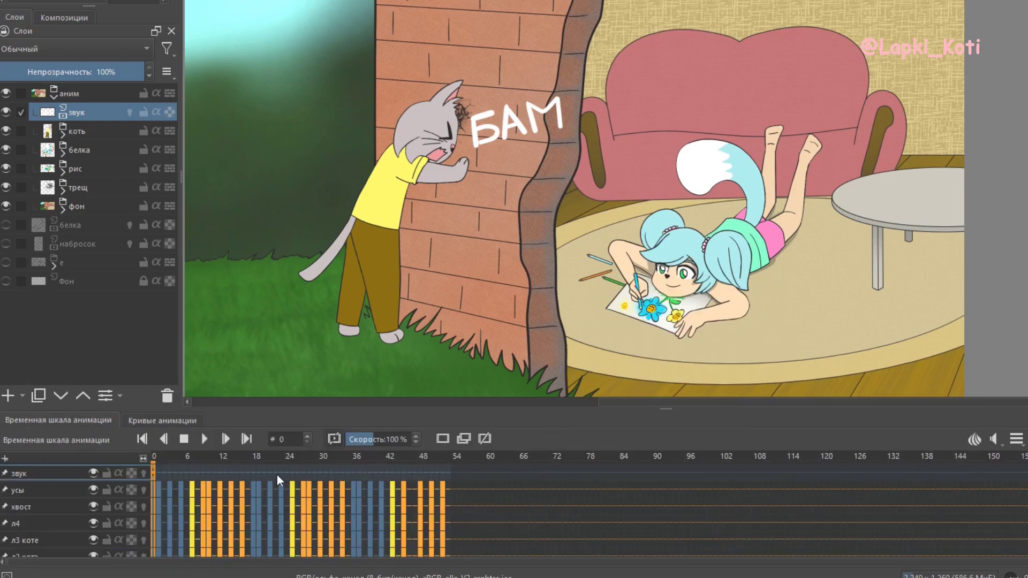
{"action": "left_click", "coordinate": [258, 474]}
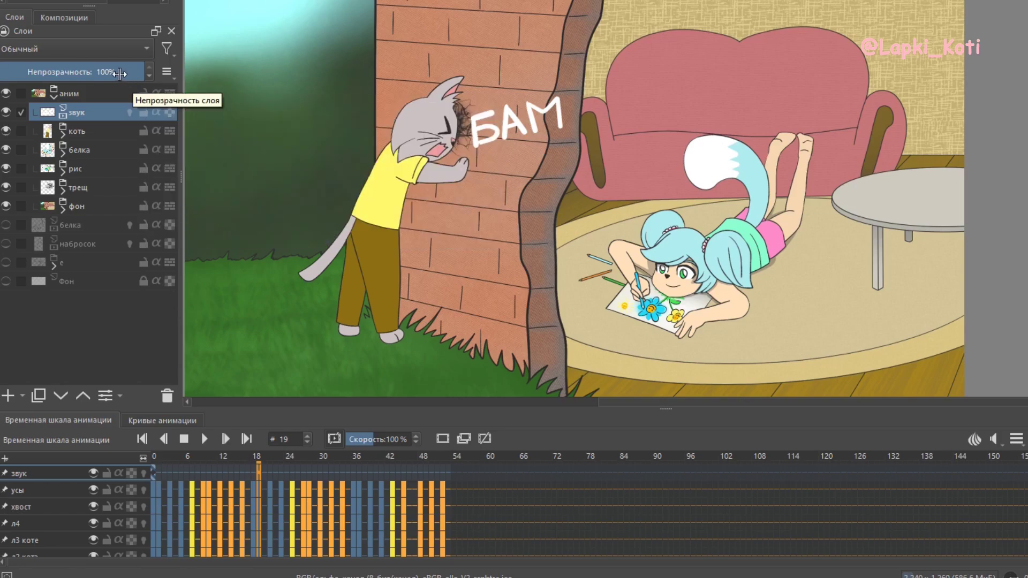
{"action": "left_click", "coordinate": [166, 420]}
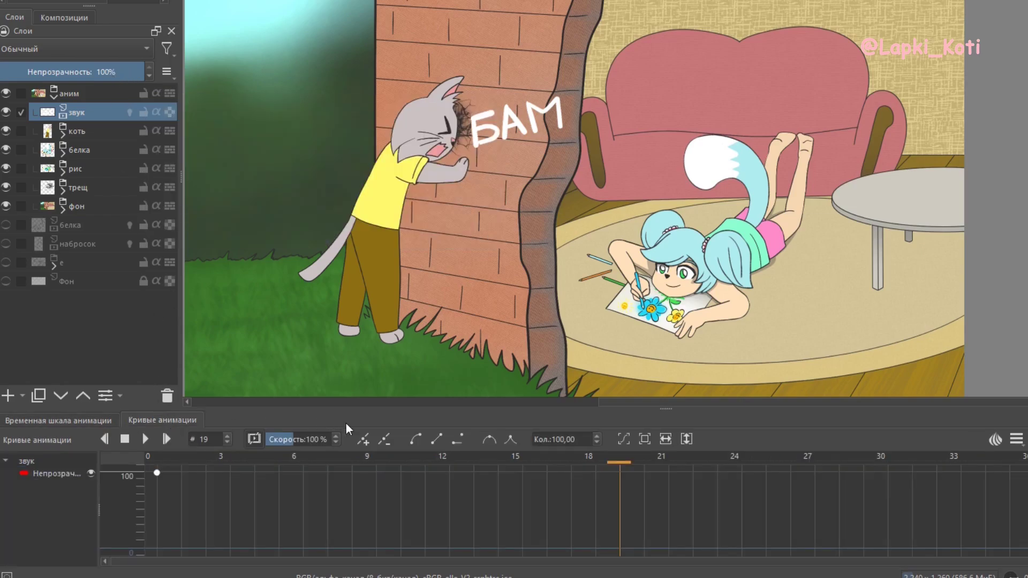
{"action": "left_click", "coordinate": [371, 441]}
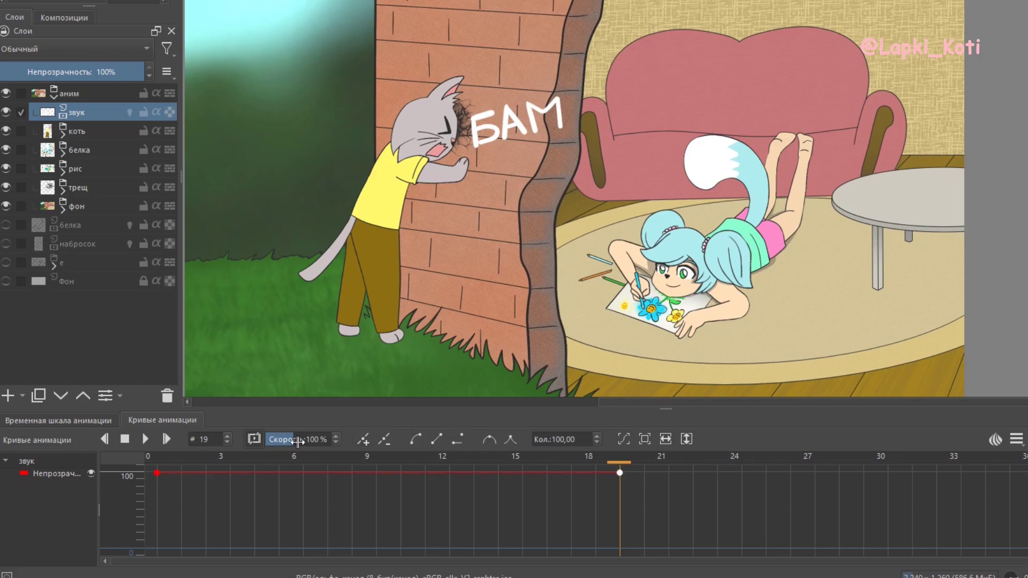
{"action": "left_click", "coordinate": [60, 426]}
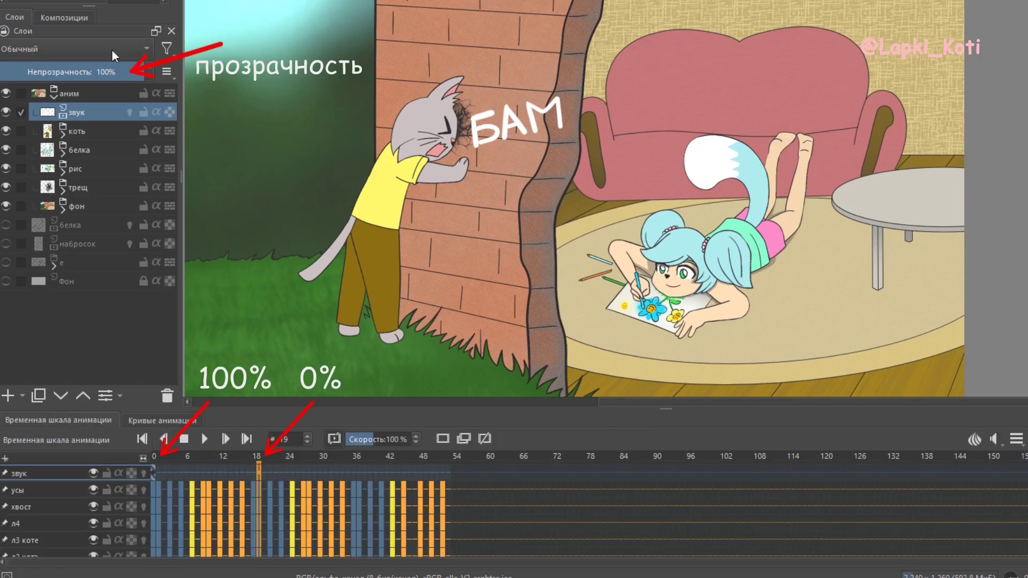
- Set the БАМ layer to 0% opacity at frame 19 and play the fade from frame 0
{"action": "left_click_drag", "start_coordinate": [125, 71], "coordinate": [1, 85]}
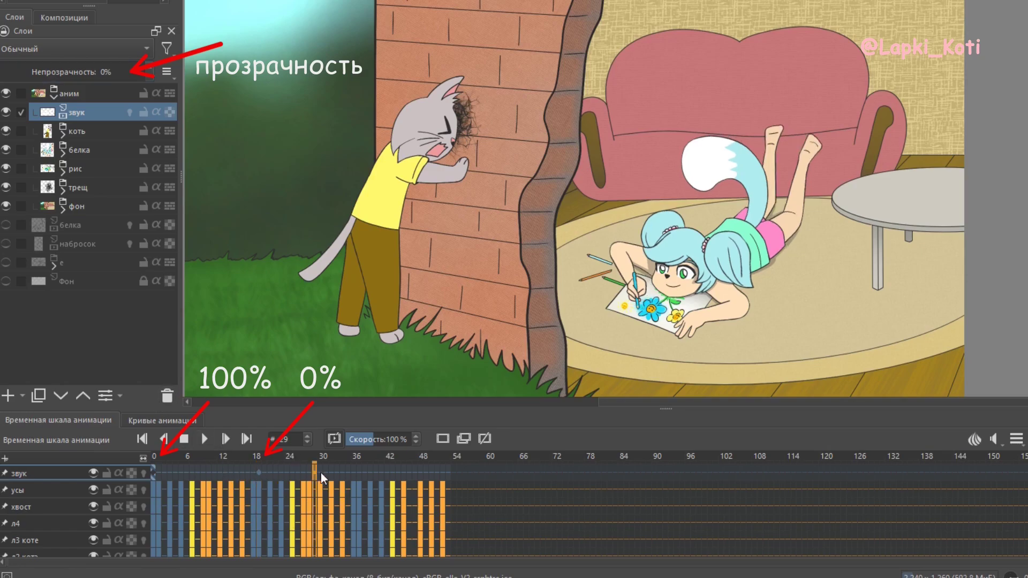
{"action": "left_click", "coordinate": [335, 472]}
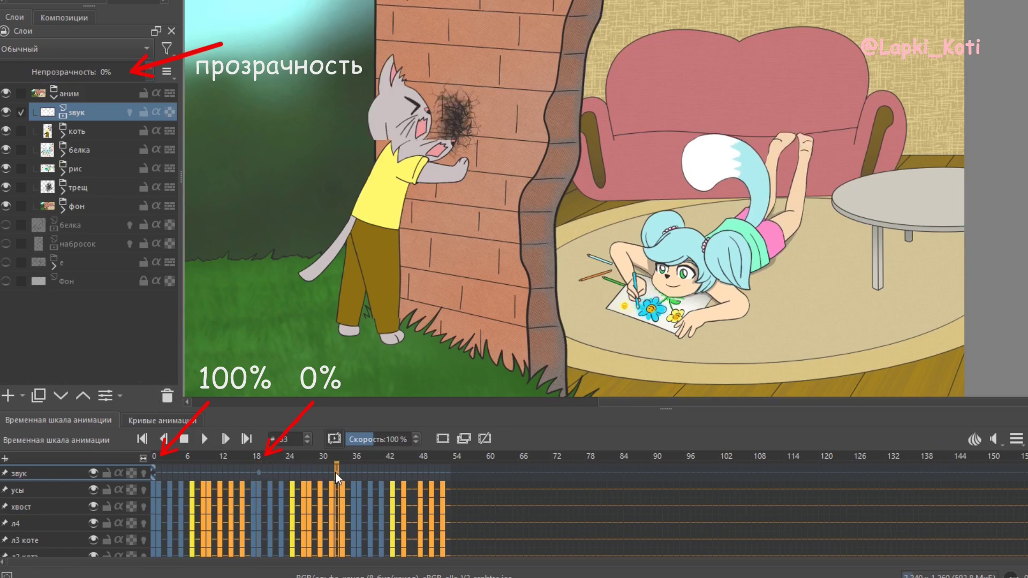
{"action": "left_click", "coordinate": [155, 471], "text": "shift"}
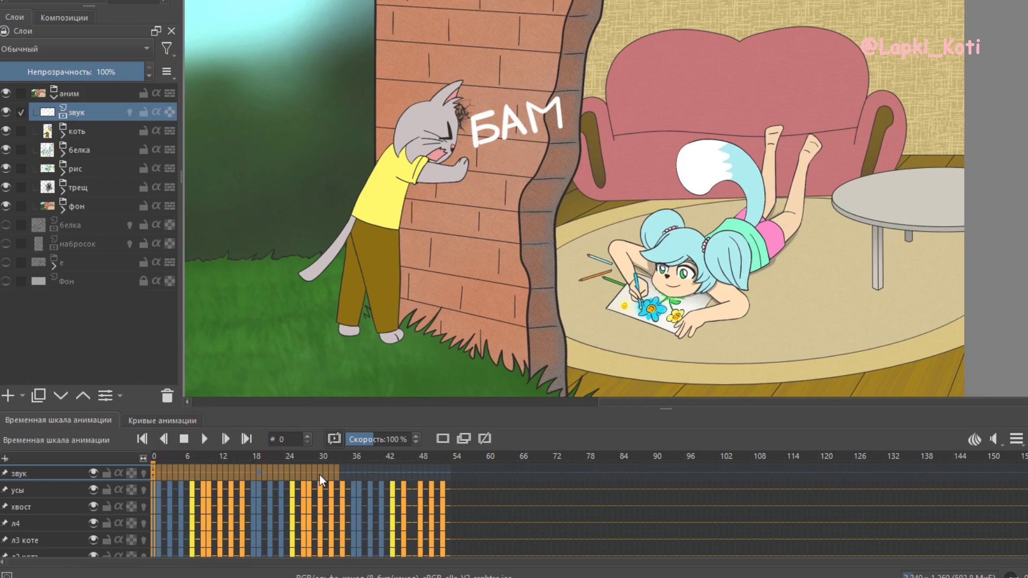
{"action": "left_click", "coordinate": [204, 437]}
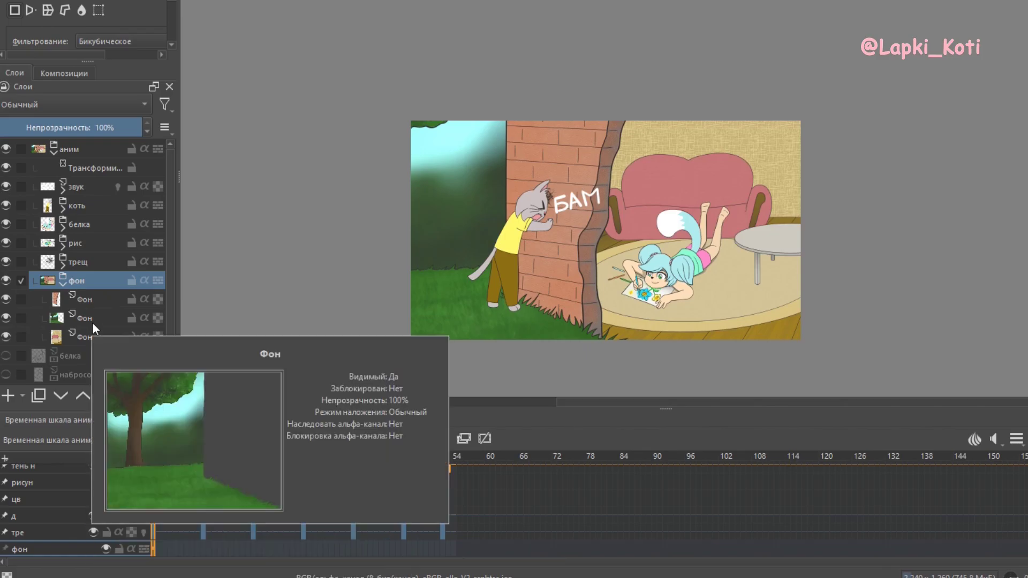
- On the аним group's transform mask, try a scale, undo it, key frame 54, and preview playback
{"action": "left_click", "coordinate": [91, 168]}
{"action": "left_click_drag", "start_coordinate": [411, 121], "coordinate": [445, 141]}
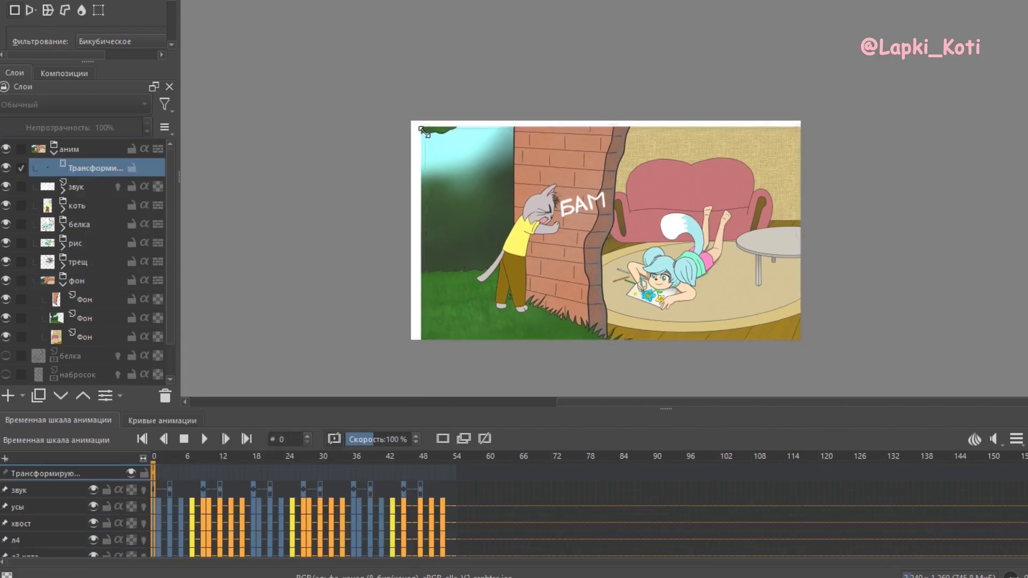
{"action": "key", "text": "ctrl+z"}
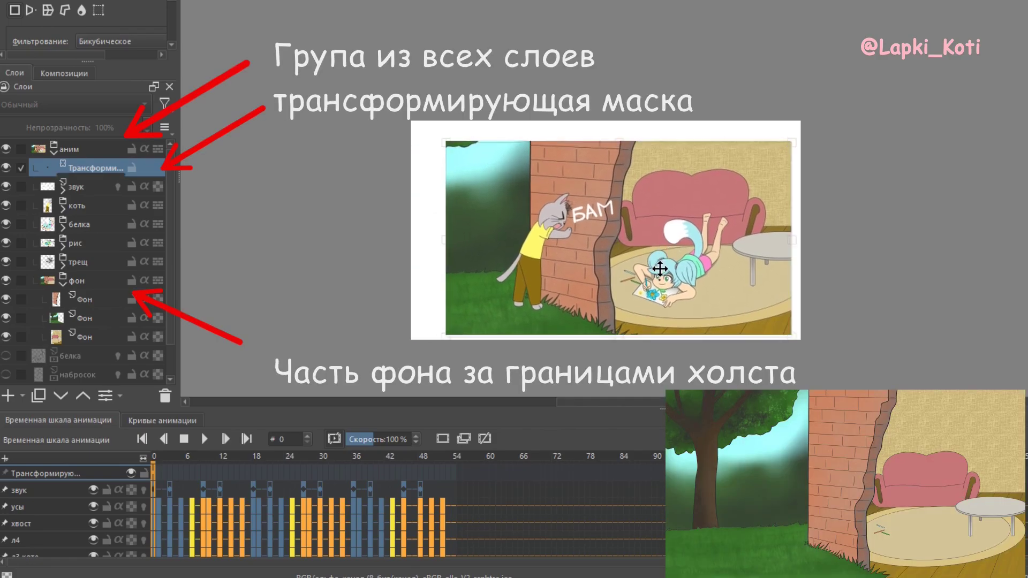
{"action": "left_click", "coordinate": [453, 474]}
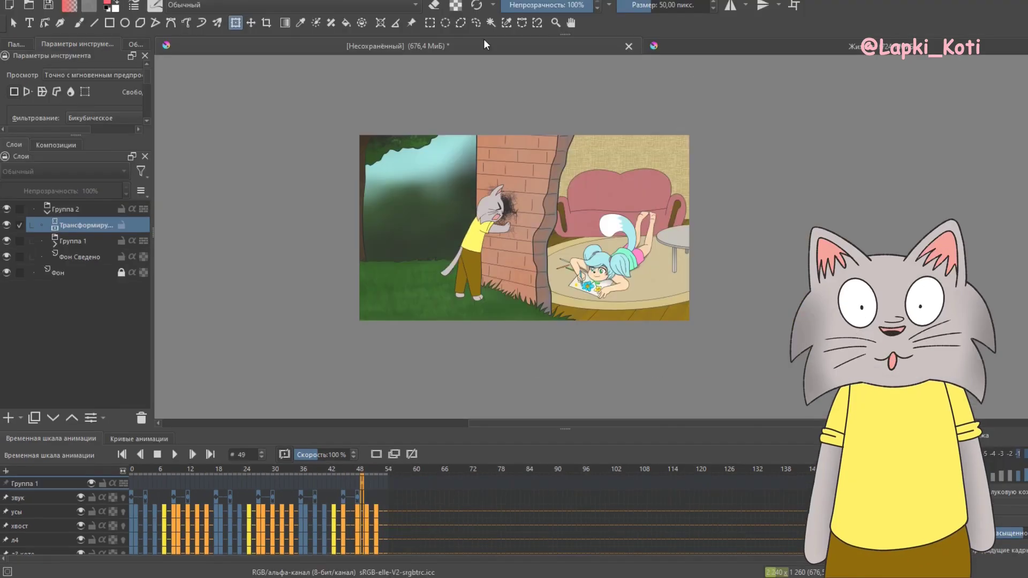
{"action": "key", "text": "space"}
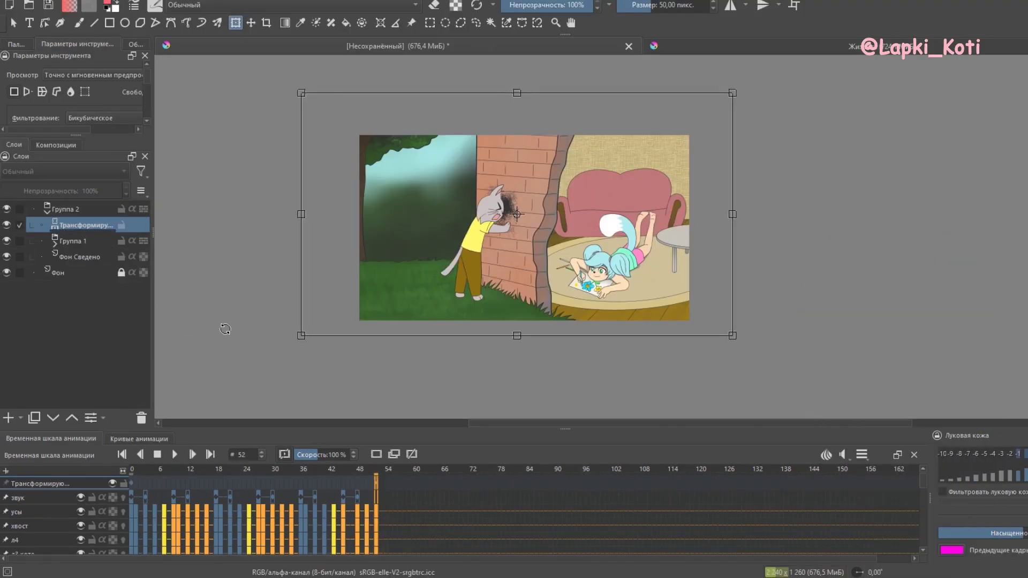
{"action": "left_click", "coordinate": [131, 481]}
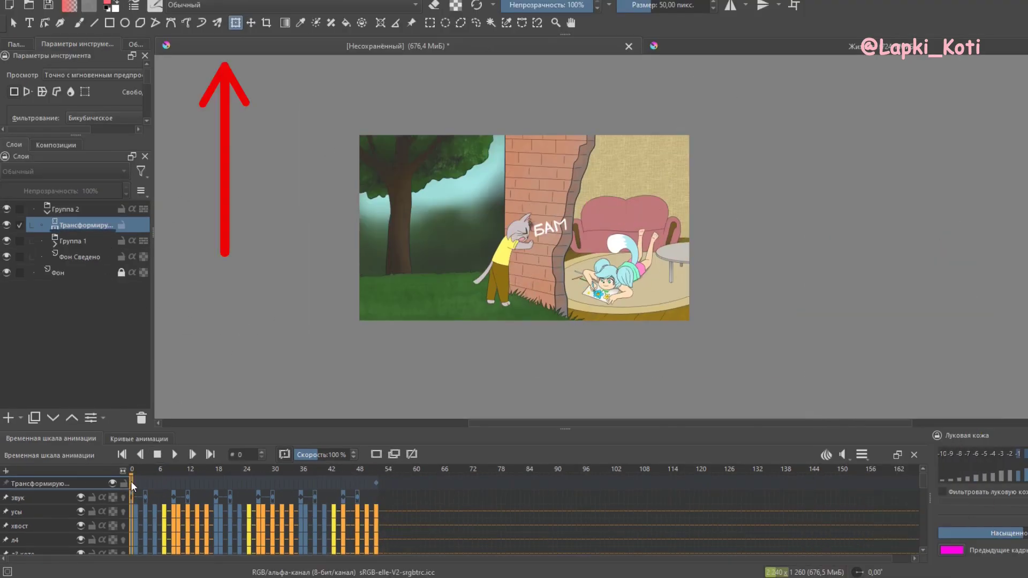
{"action": "left_click", "coordinate": [176, 454]}
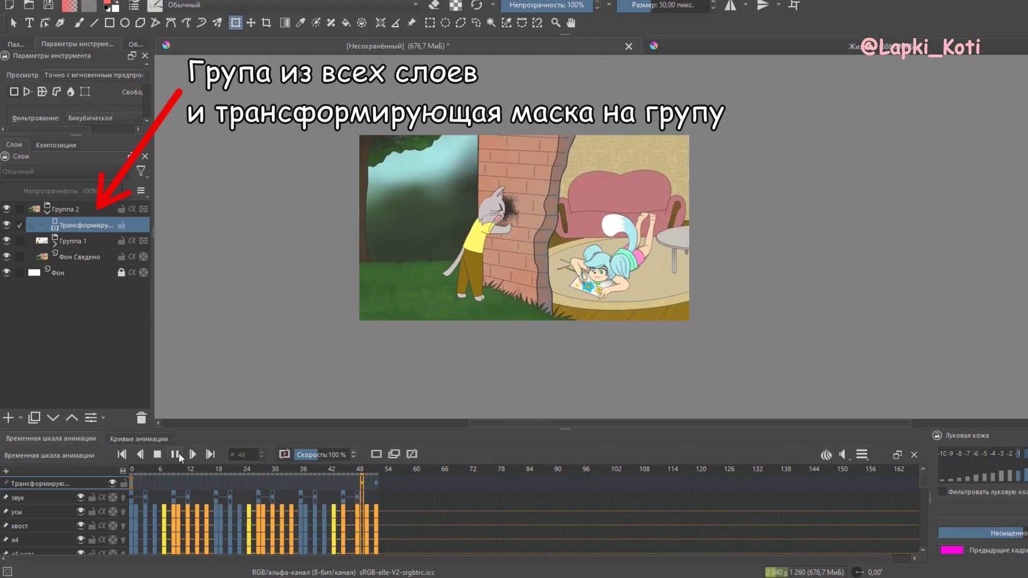
{"action": "left_click", "coordinate": [179, 453]}
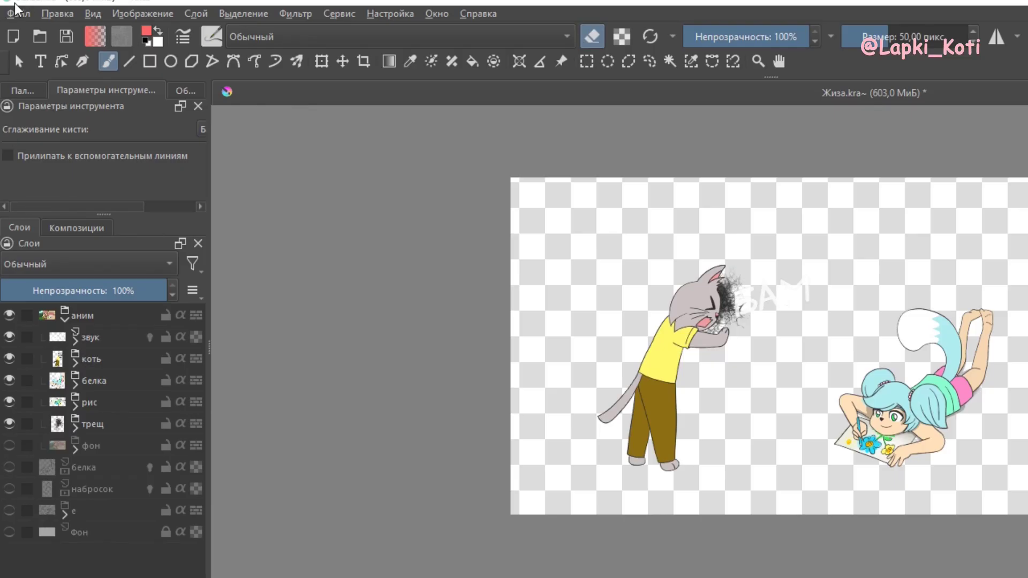
{"action": "left_click", "coordinate": [10, 15]}
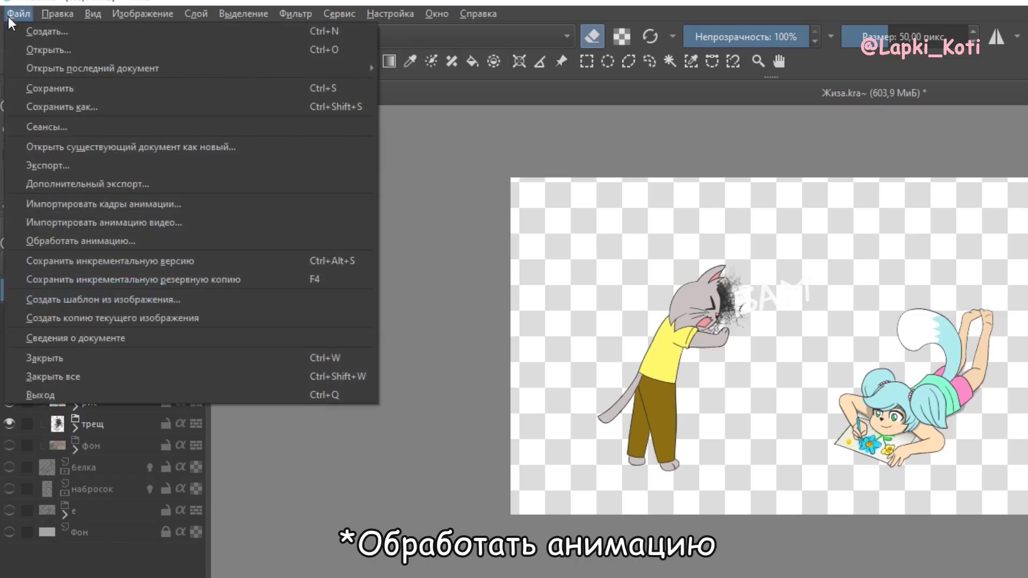
- Render the animation as a WebM video to ./Жиза.webm
{"action": "left_click", "coordinate": [117, 242]}
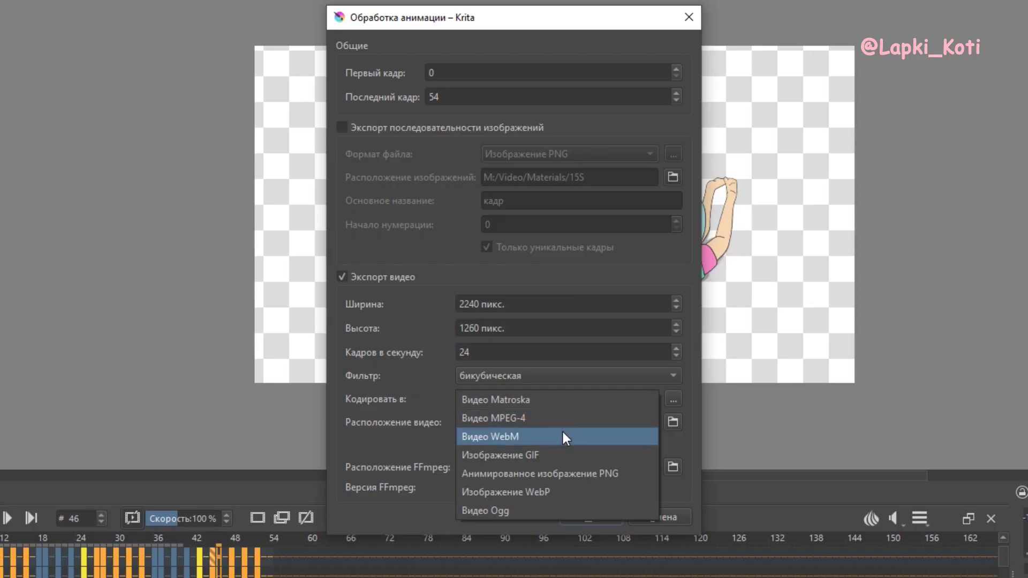
{"action": "left_click", "coordinate": [564, 437]}
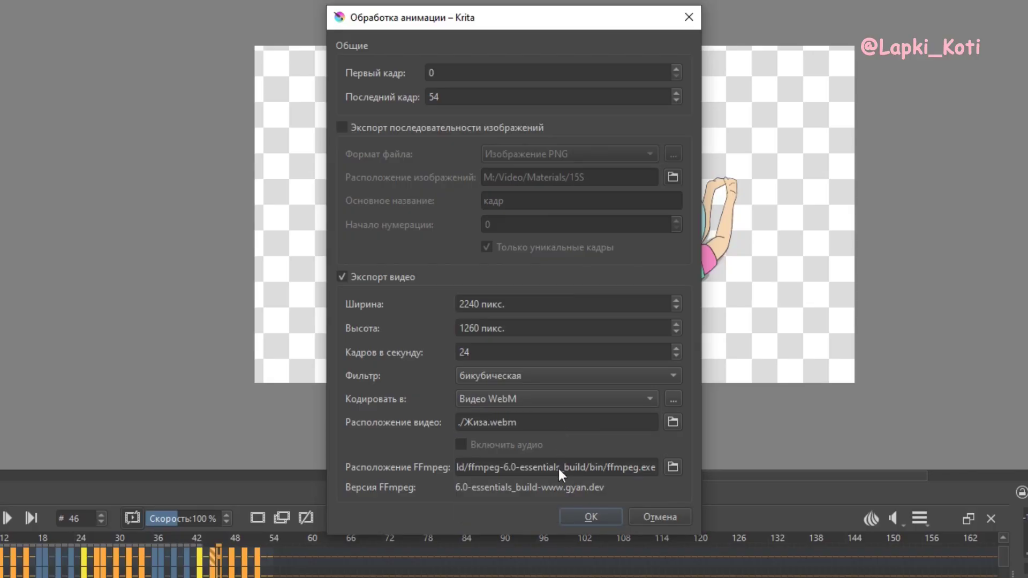
{"action": "left_click", "coordinate": [591, 516]}
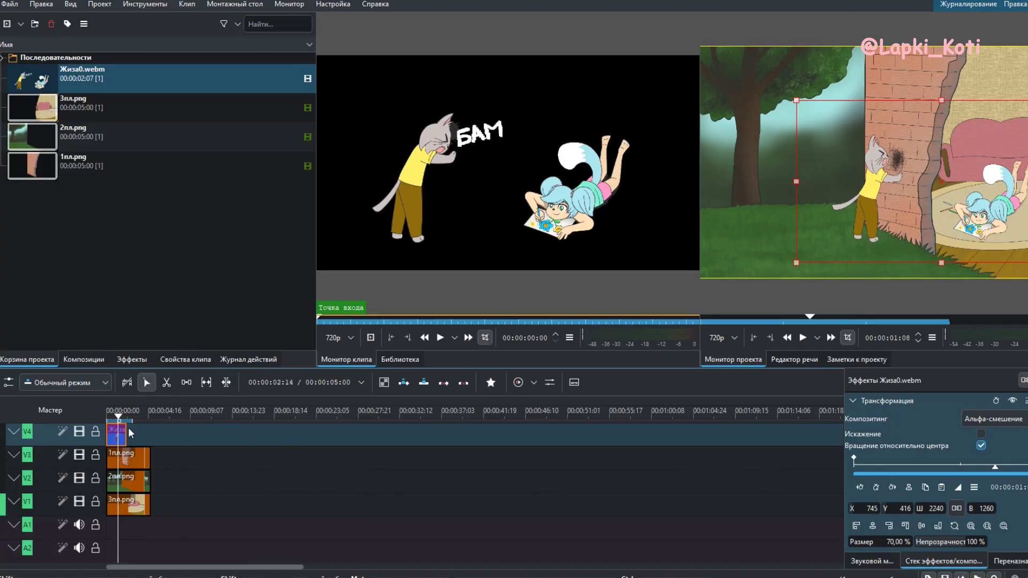
- Paste the rendered clip, place Жизаа.mp4 on track V4 and add a Transform effect
{"action": "key", "text": "ctrl+v"}
{"action": "key", "text": "ctrl+v"}
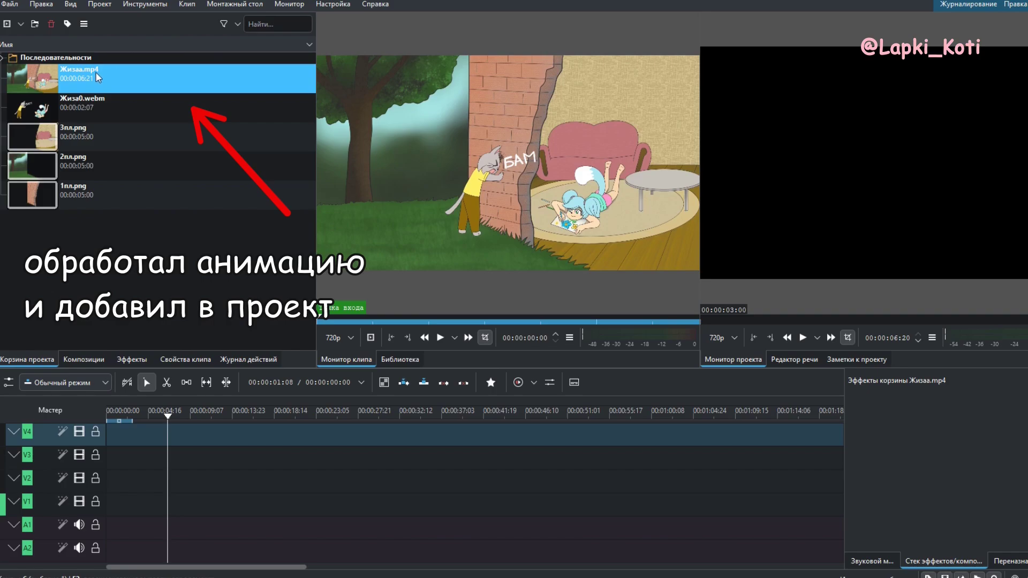
{"action": "left_click_drag", "start_coordinate": [95, 72], "coordinate": [108, 437]}
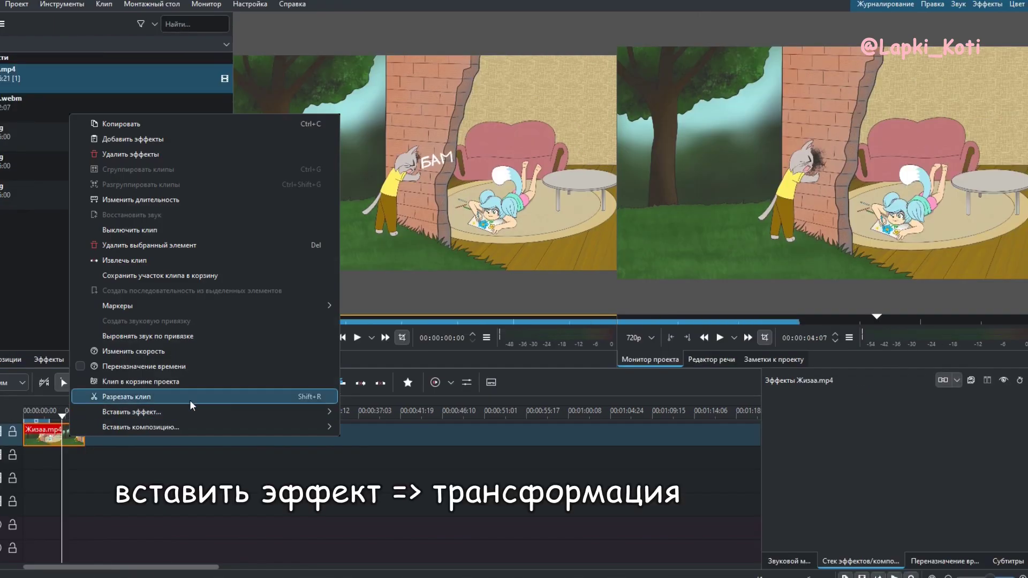
{"action": "left_click", "coordinate": [404, 432]}
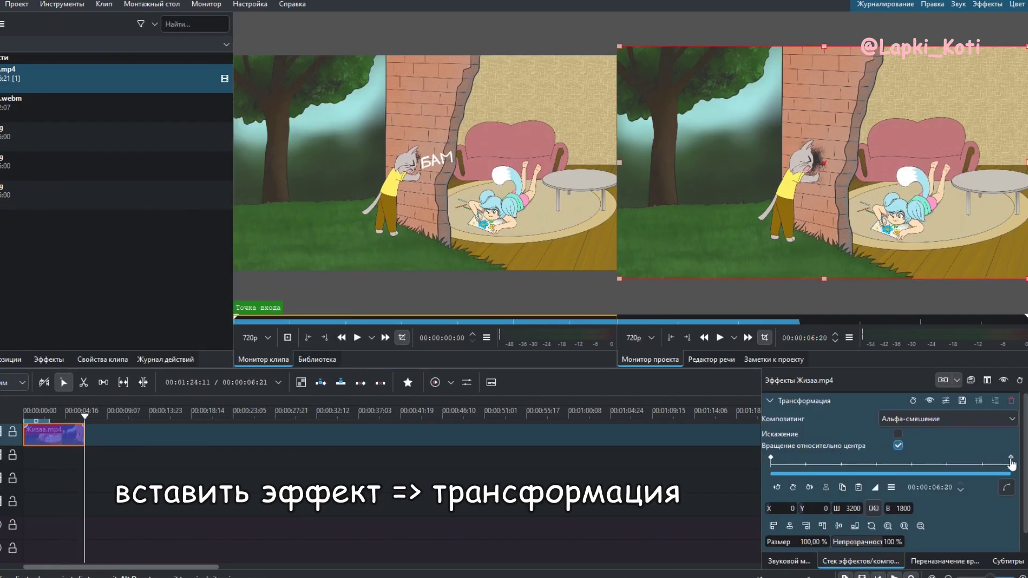
- Add an end keyframe enlarging the clip to 170%, shift it left and up, and play from the start
{"action": "double_click", "coordinate": [1010, 461]}
{"action": "scroll", "coordinate": [804, 542], "scroll_direction": "up", "scroll_amount": 7}
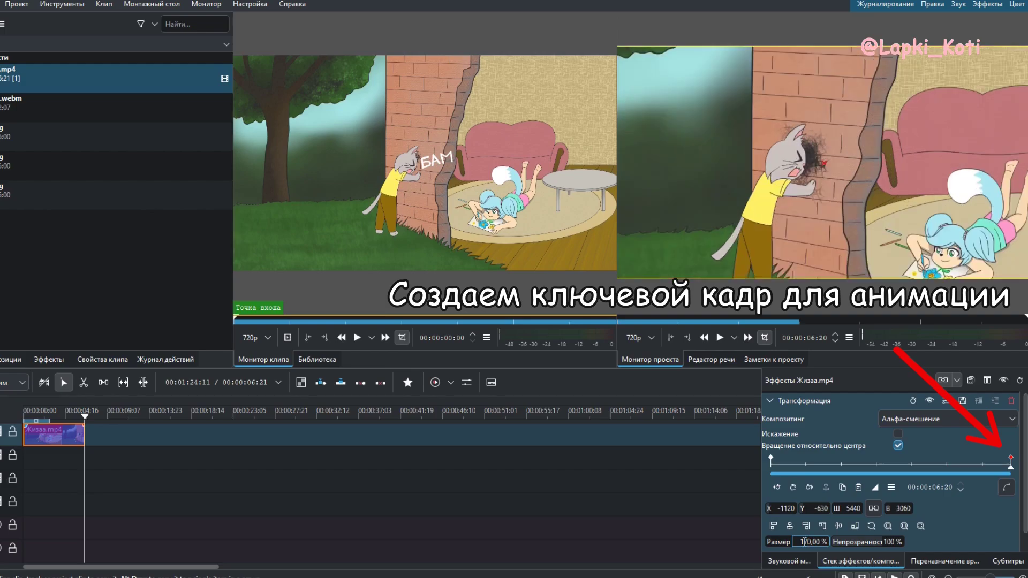
{"action": "left_click_drag", "start_coordinate": [863, 248], "coordinate": [785, 218]}
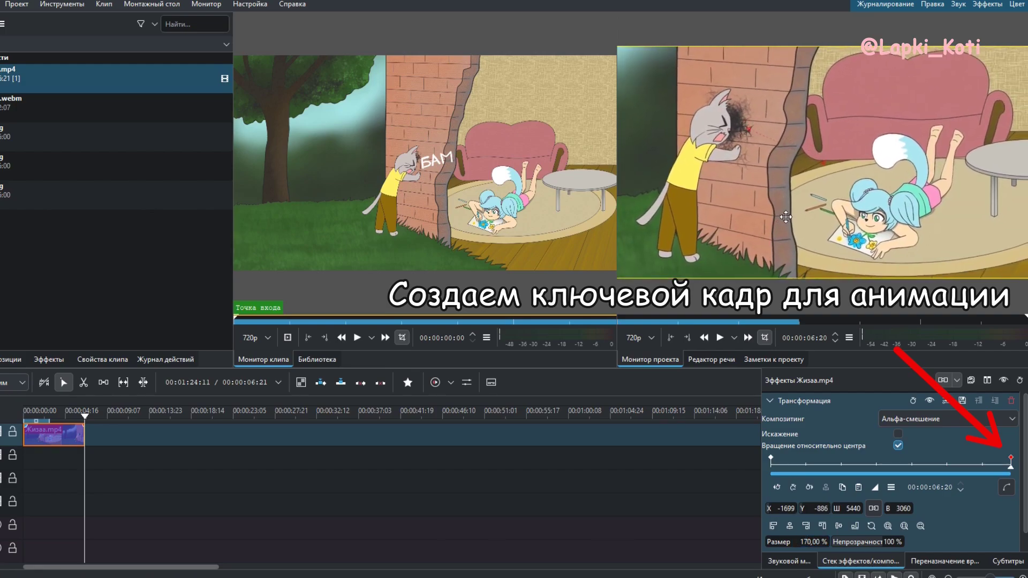
{"action": "key", "text": "Home"}
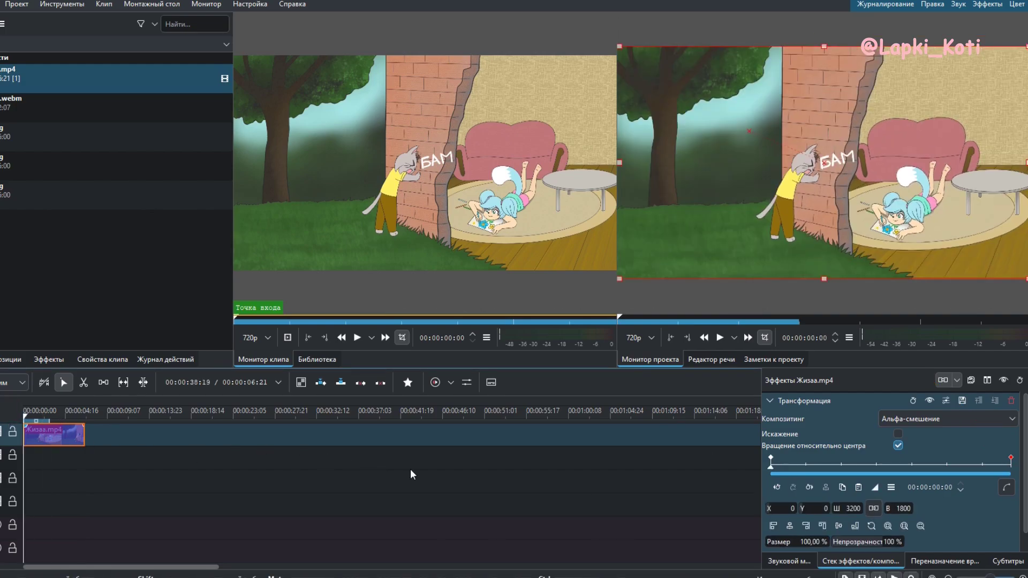
{"action": "key", "text": "space"}
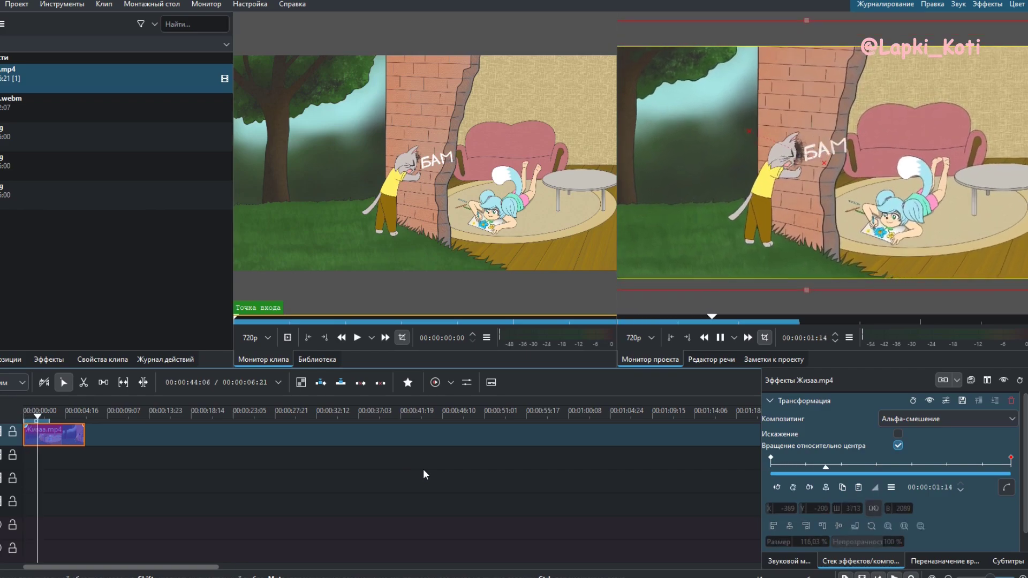